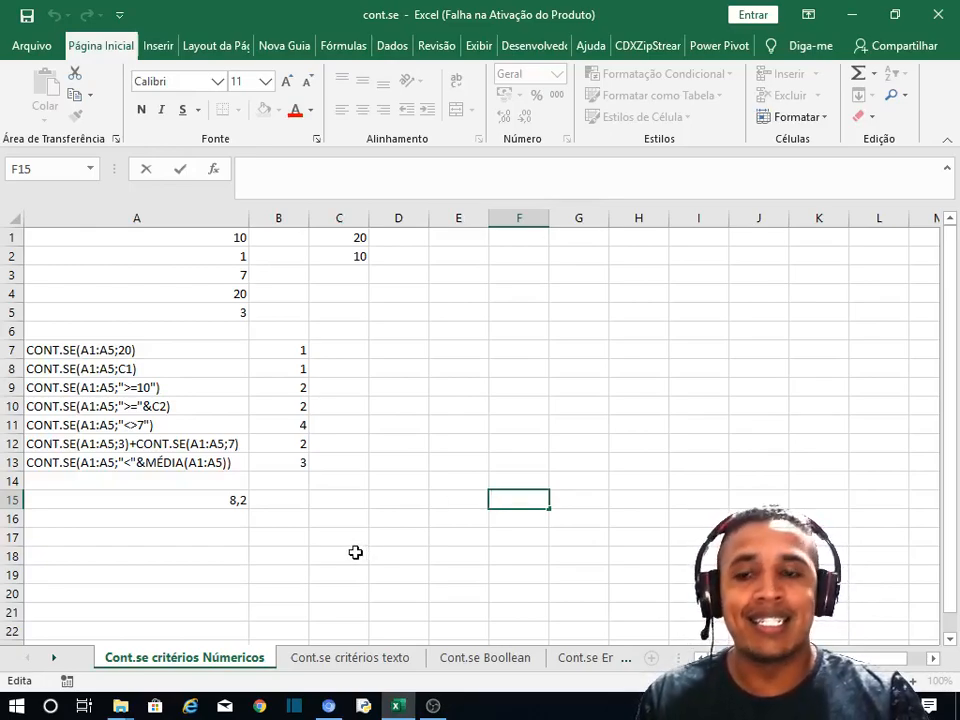
# Review the CONT.SE examples with numeric criteria in A7:B13 on the Cont.se critérios Númericos sheet
pyautogui.click(322, 659)
pyautogui.click(213, 664)
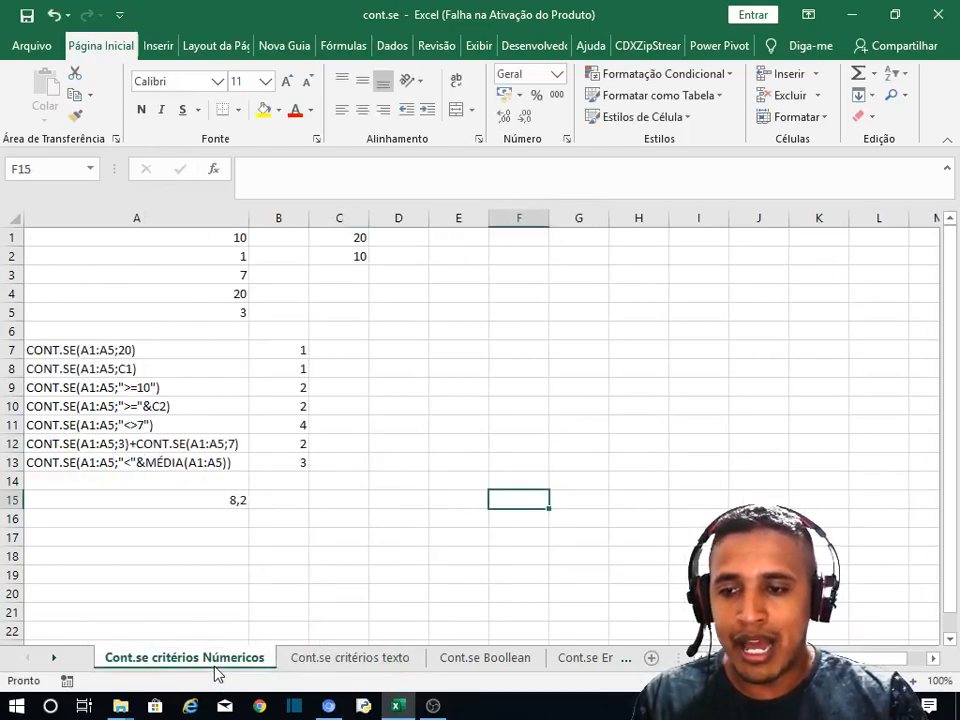
pyautogui.scroll(-3, 247, 352)
pyautogui.scroll(3, 236, 371)
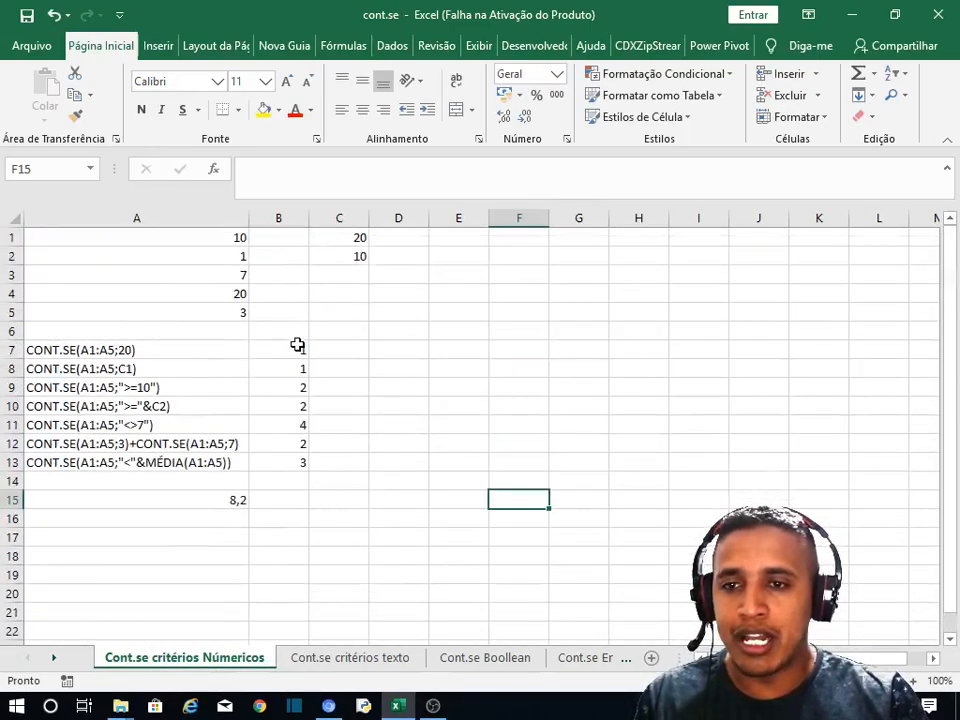
pyautogui.click(296, 349)
pyautogui.click(287, 385)
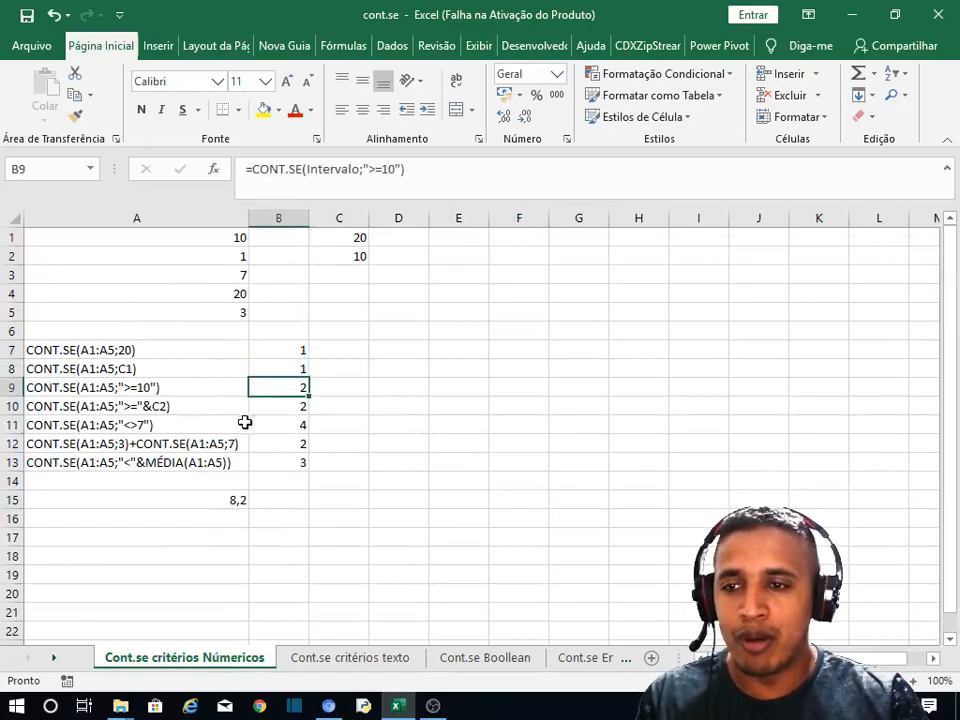
pyautogui.click(139, 356)
pyautogui.moveTo(139, 356); pyautogui.dragTo(137, 462)
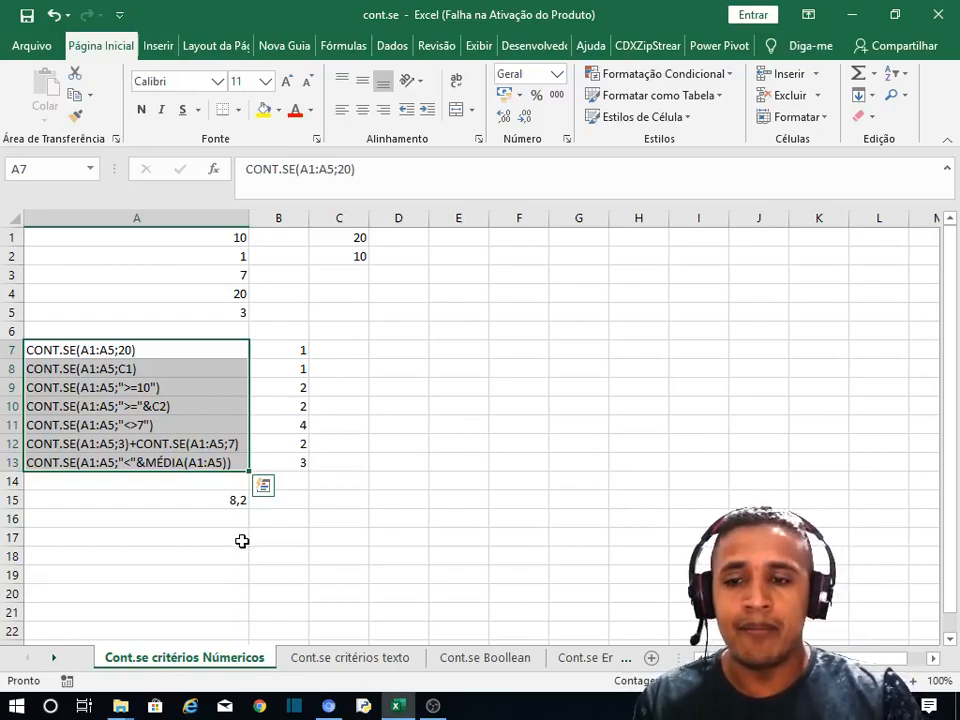
# Examine the text-criteria CONT.SE examples in A9:A13 on the Cont.se critérios texto sheet, including the ? and * wildcards
pyautogui.click(311, 657)
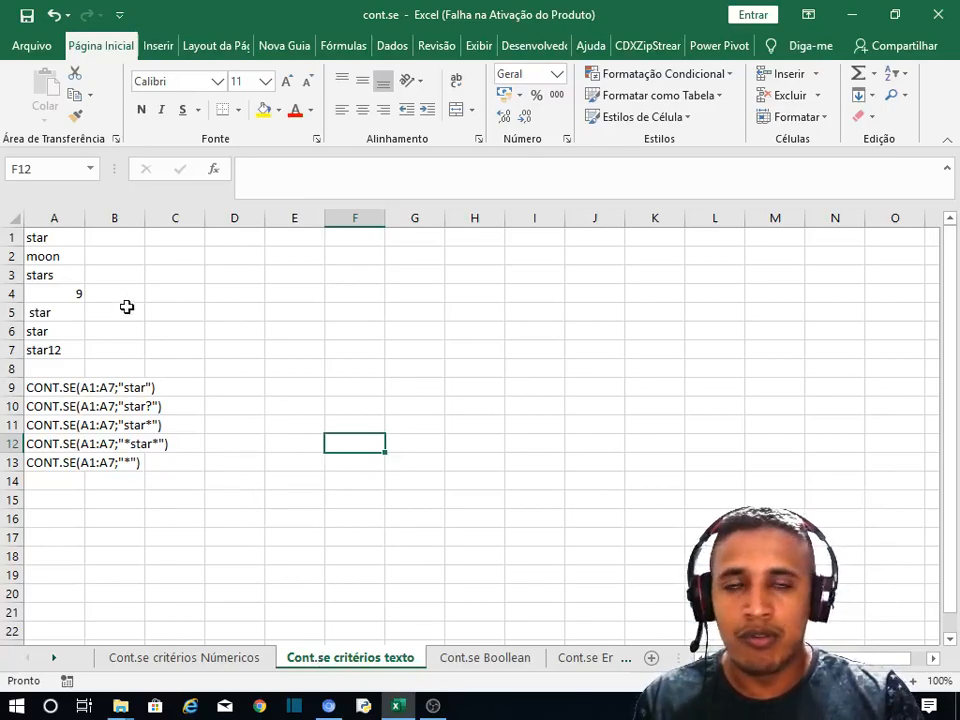
pyautogui.click(63, 388)
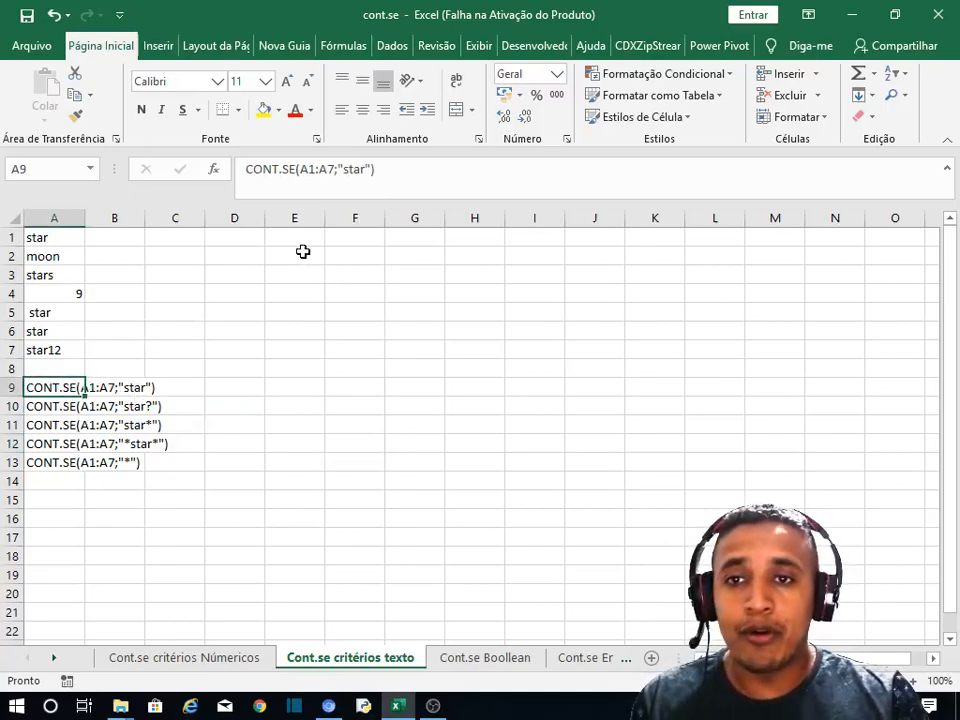
pyautogui.click(57, 405)
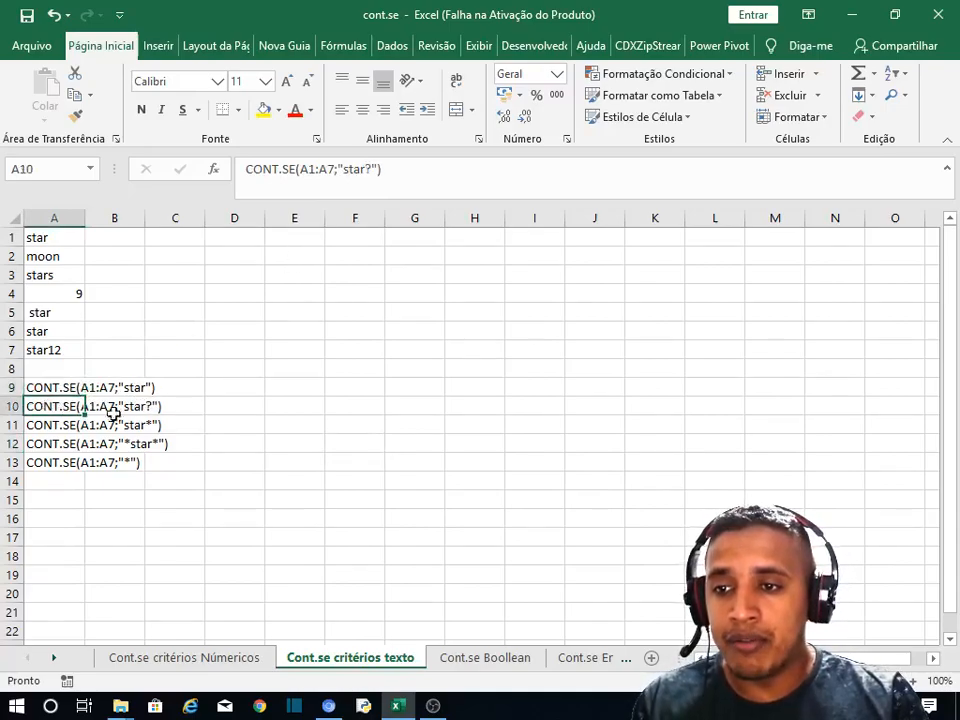
pyautogui.moveTo(372, 170); pyautogui.dragTo(361, 170)
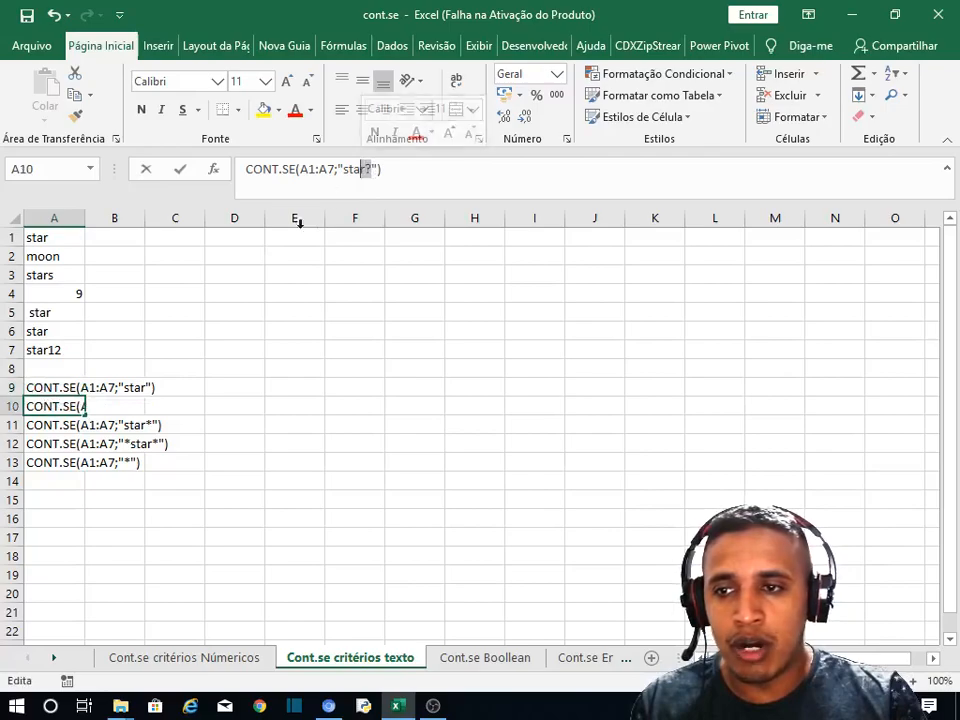
pyautogui.click(68, 426)
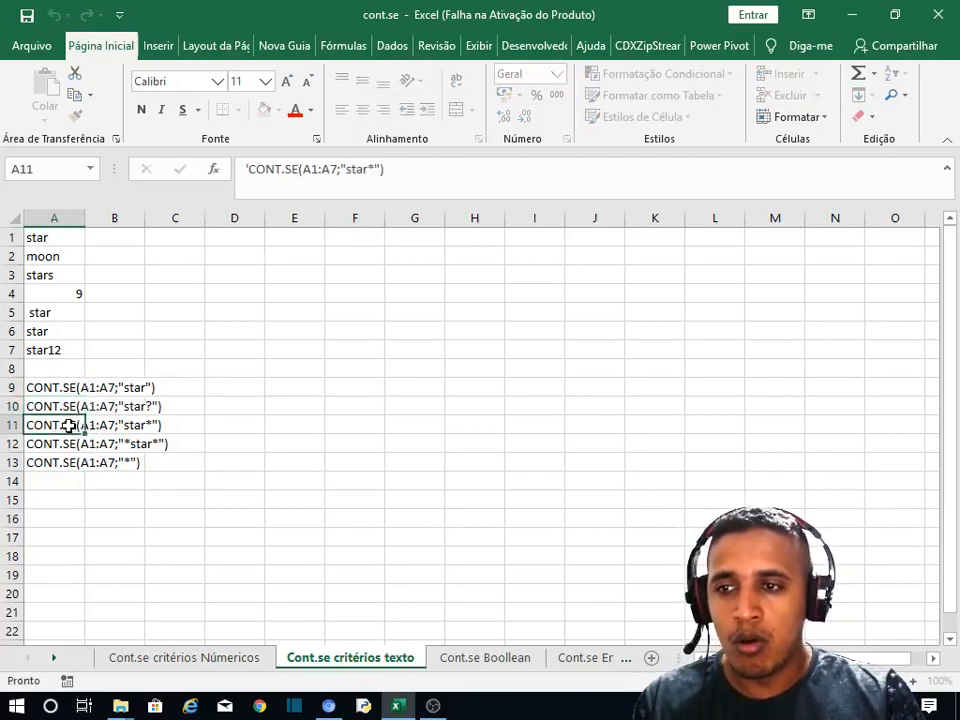
pyautogui.click(147, 427)
pyautogui.click(32, 424)
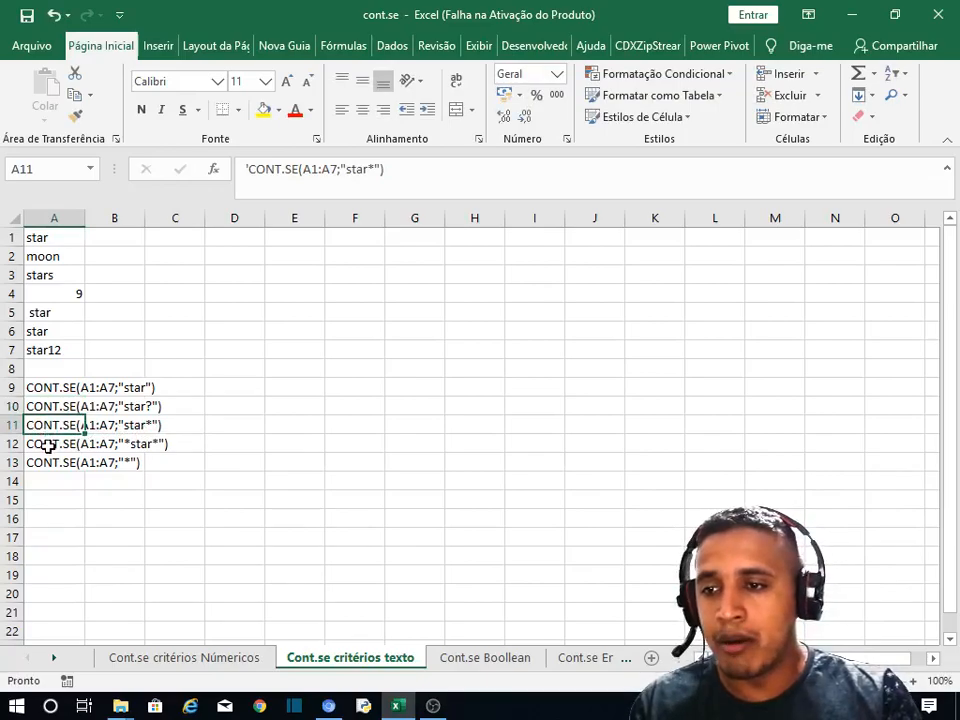
pyautogui.click(48, 446)
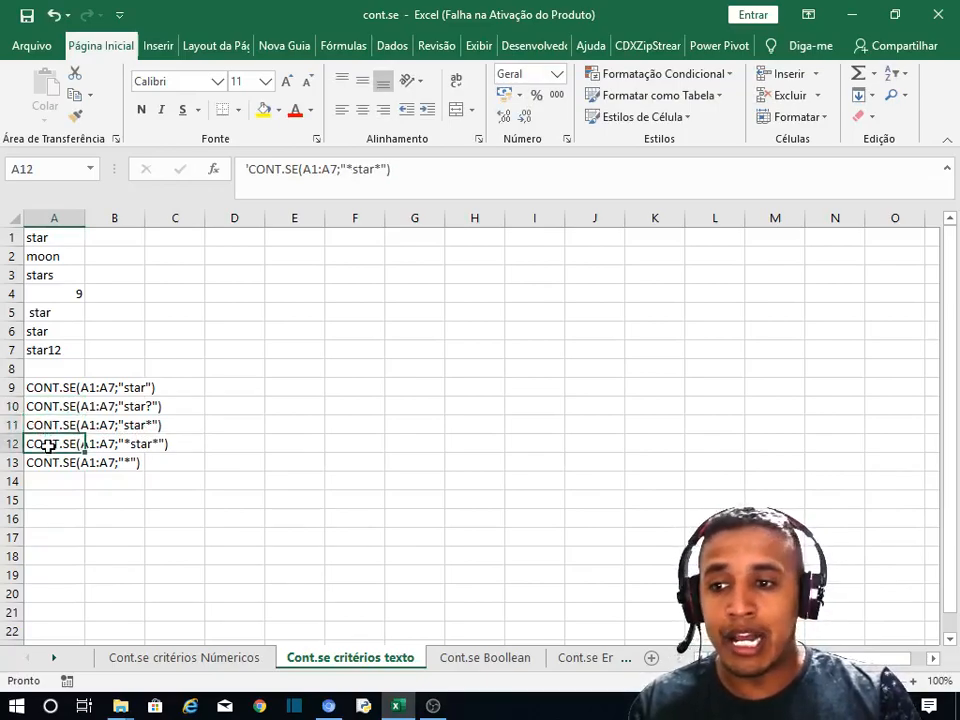
pyautogui.click(45, 462)
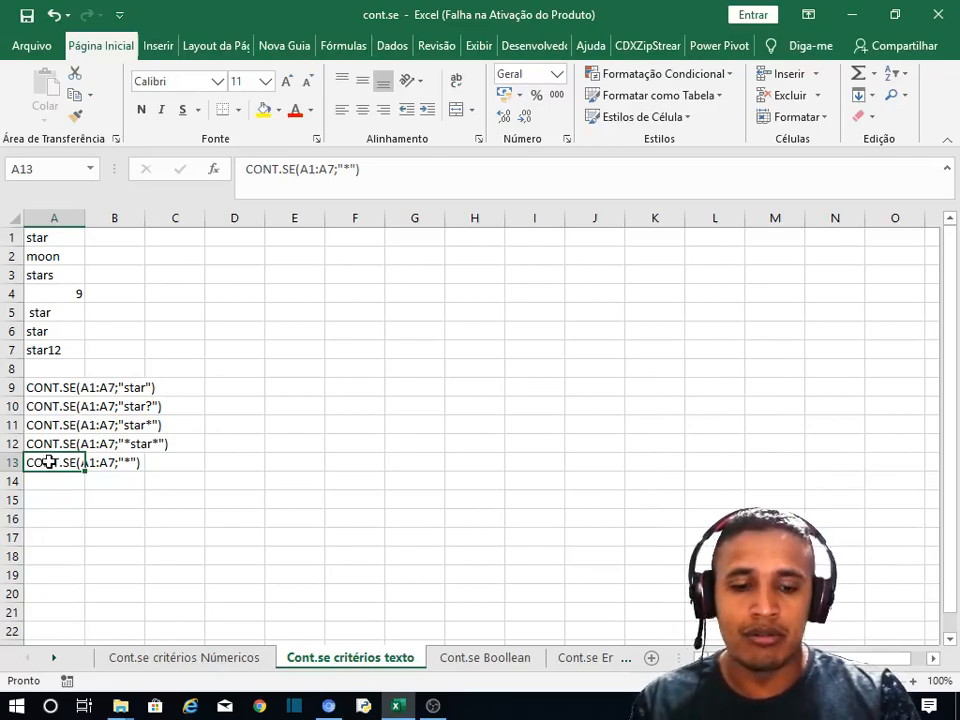
pyautogui.click(50, 474)
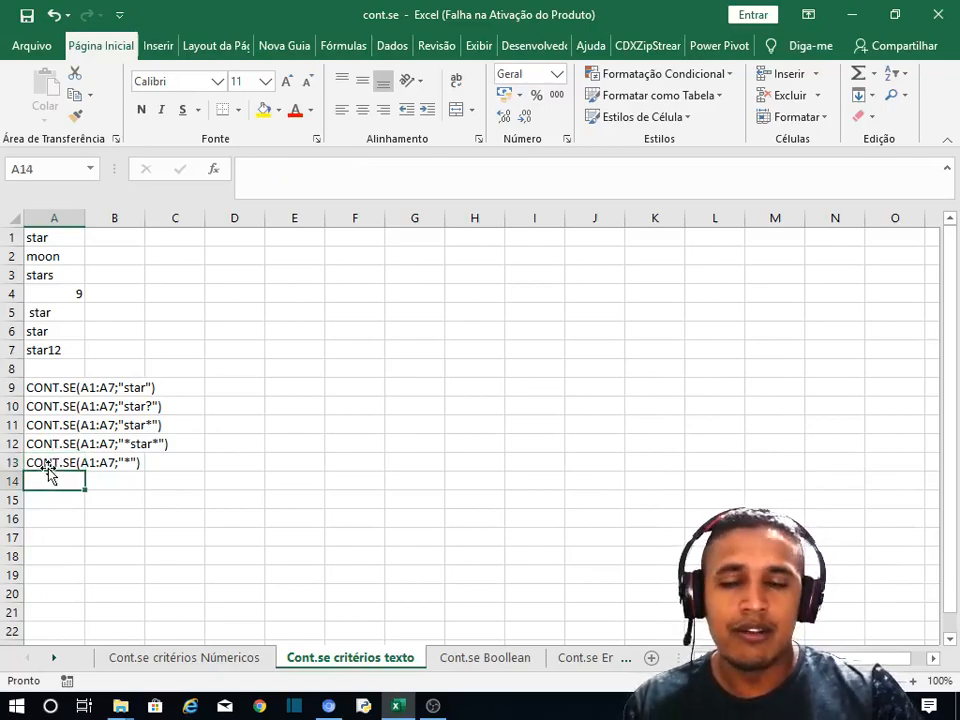
# Autofit the width of column A so the formula texts fit inside it
pyautogui.click(171, 406)
pyautogui.moveTo(85, 220); pyautogui.dragTo(85, 220)
pyautogui.doubleClick(85, 220)
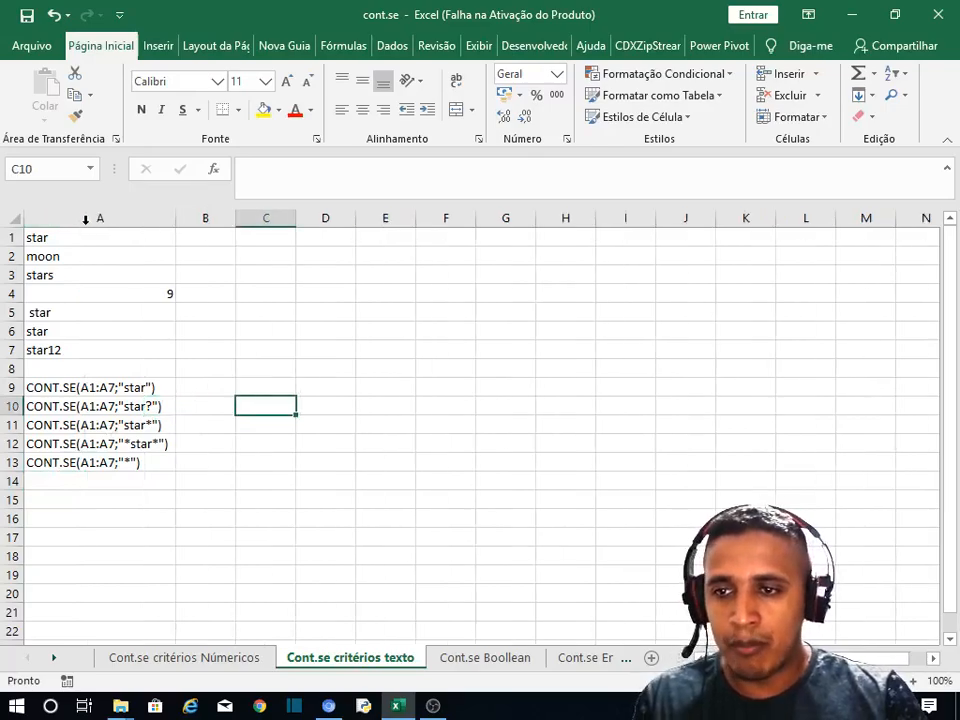
pyautogui.click(229, 410)
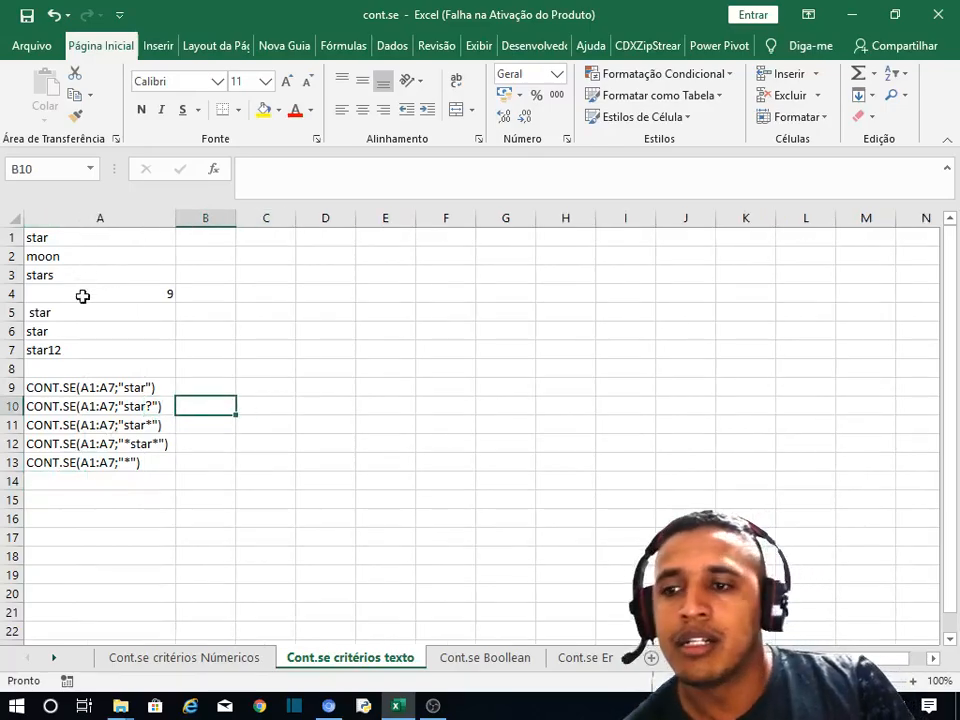
# Define the name star for the range A1:A7
pyautogui.click(110, 385)
pyautogui.moveTo(96, 240); pyautogui.dragTo(96, 349)
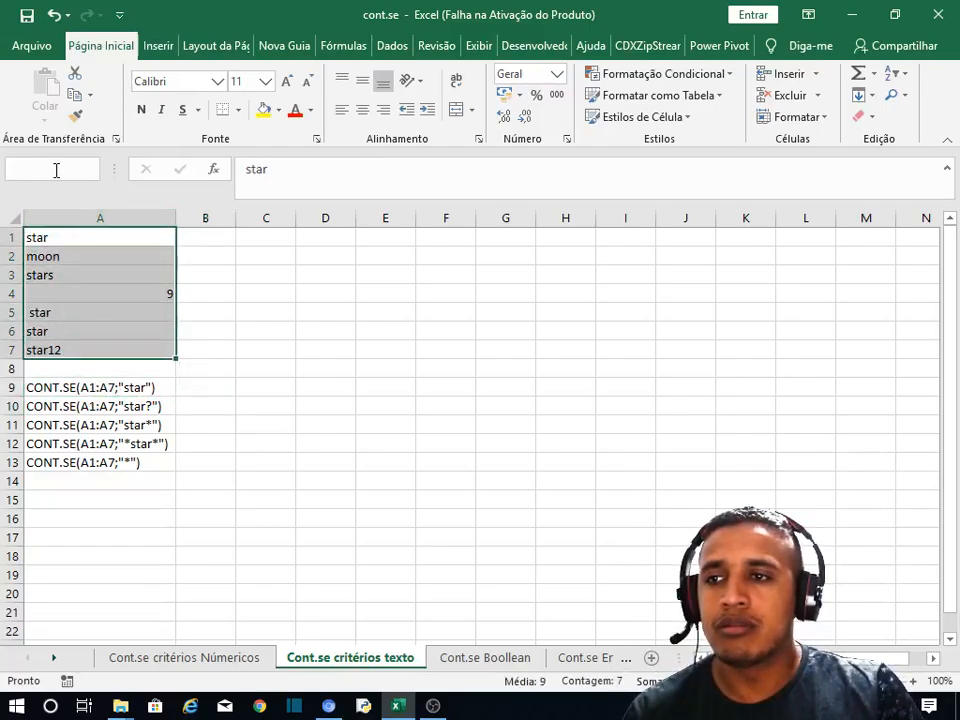
pyautogui.click(56, 170)
pyautogui.write('star')
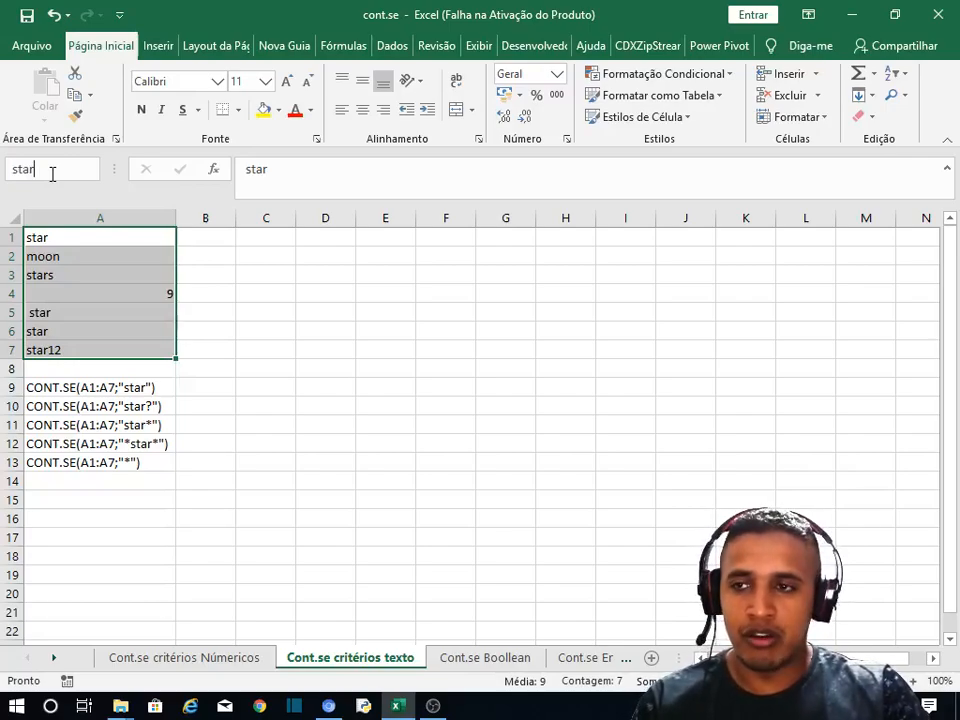
pyautogui.press('Return')
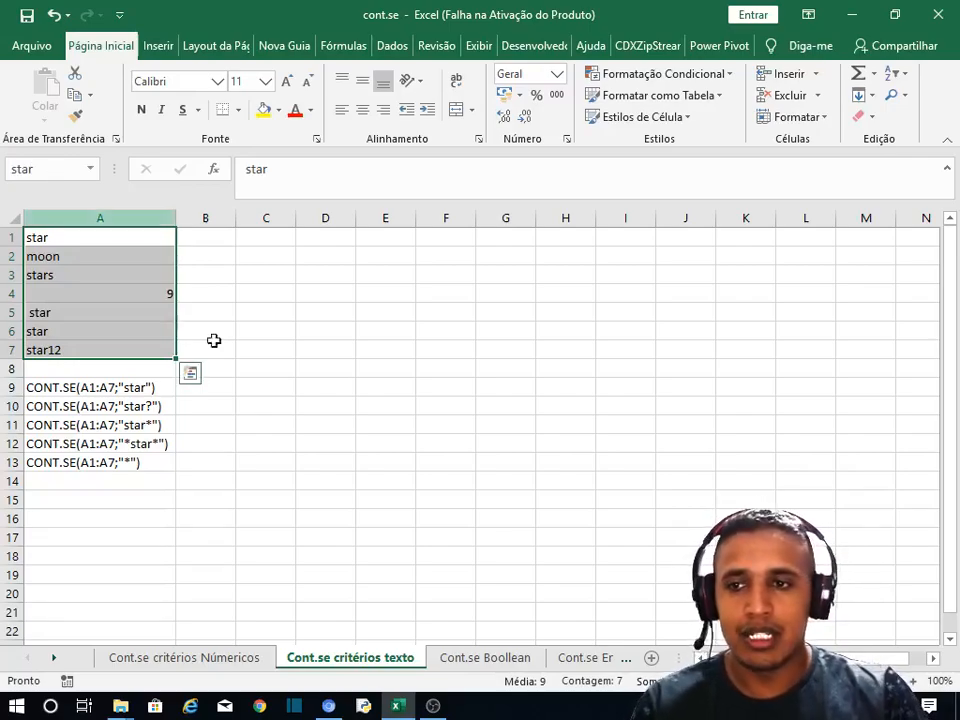
# Enter =CONT.SE(star;"Star") in B9 to count the cells in the named range that match the text exactly
pyautogui.click(240, 431)
pyautogui.click(218, 390)
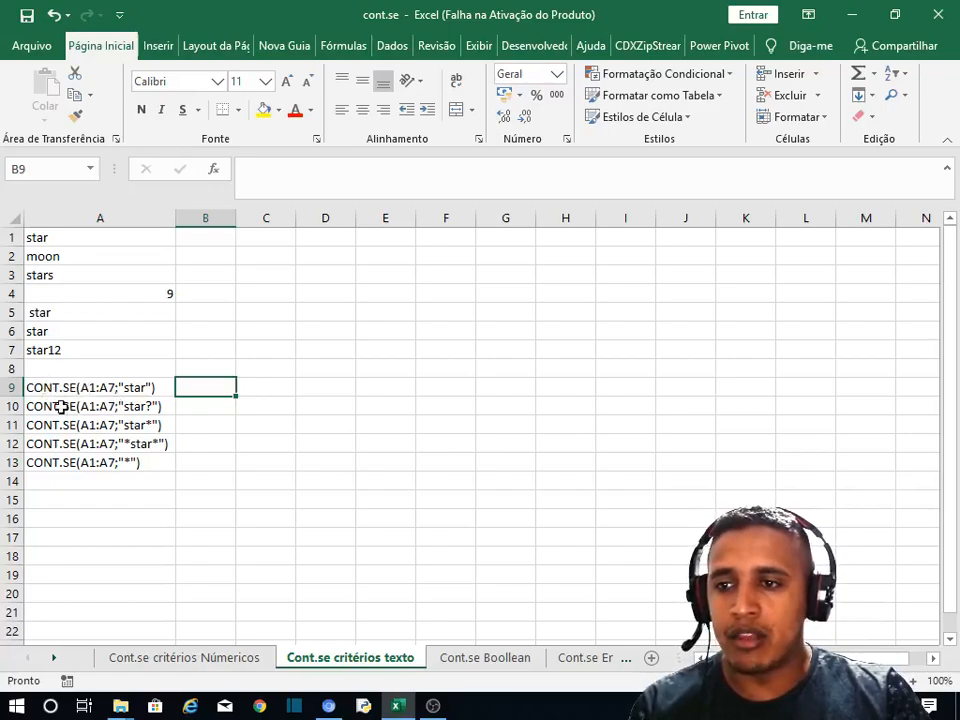
pyautogui.click(133, 392)
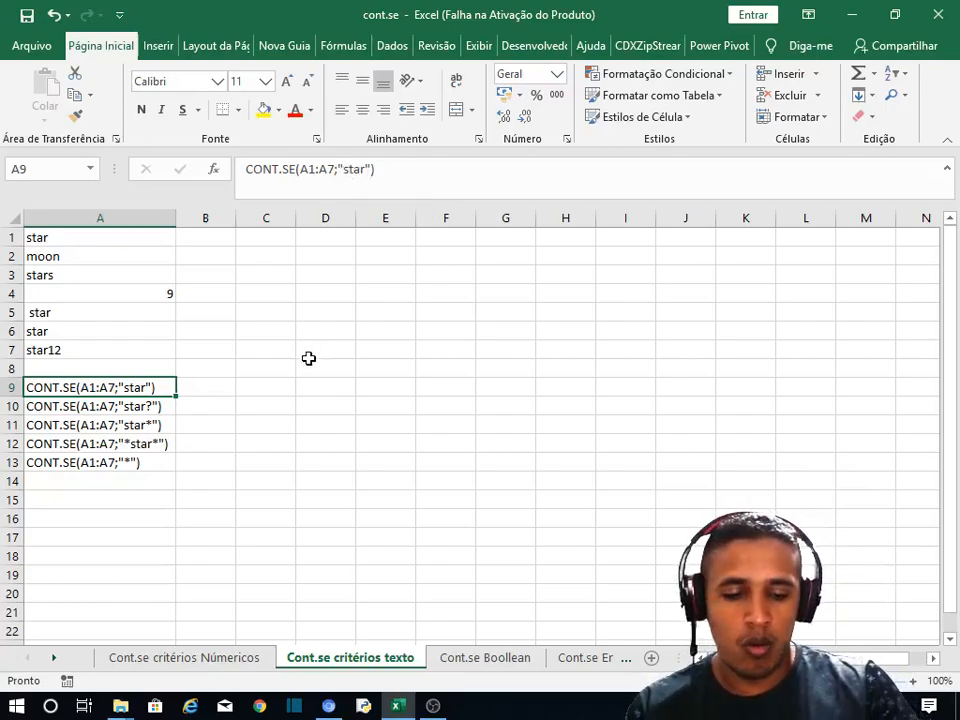
pyautogui.press('Down')
pyautogui.press('Right')
pyautogui.press('Up')
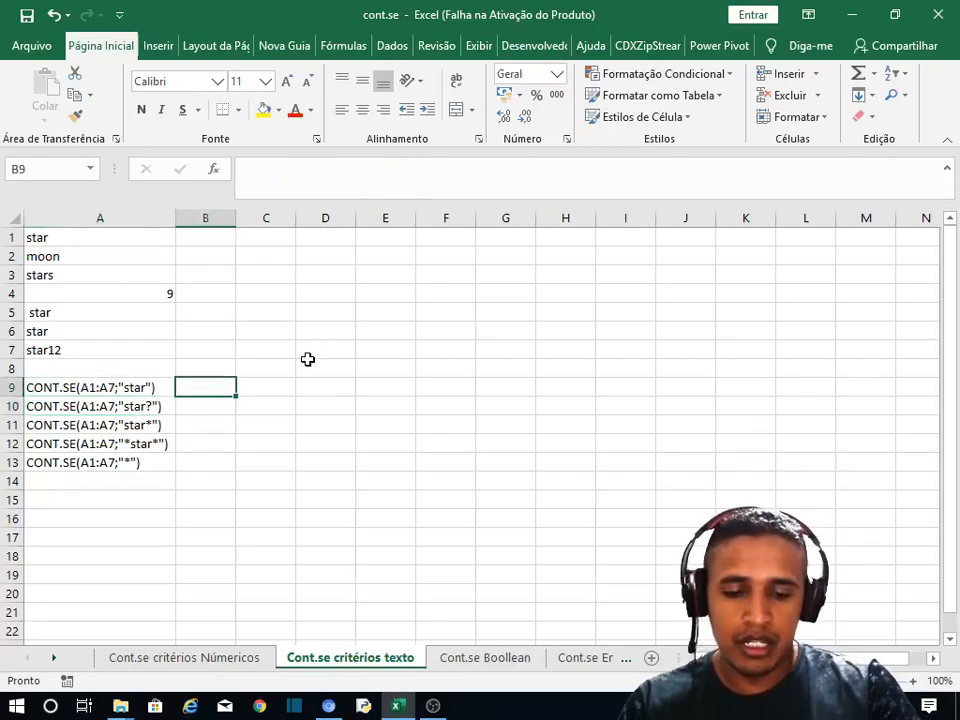
pyautogui.write('=cont')
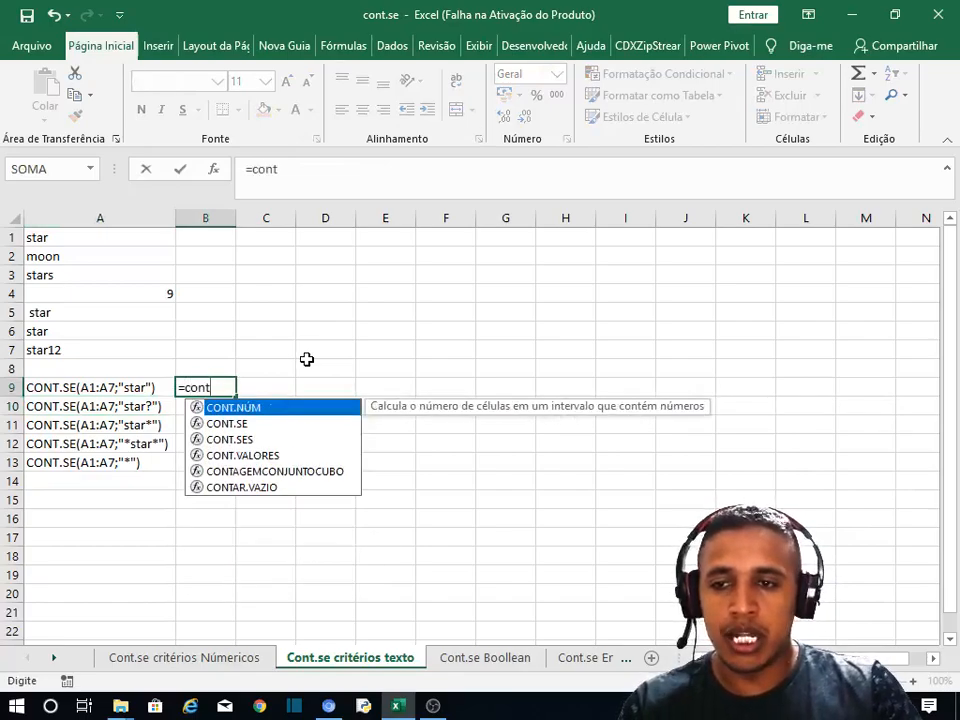
pyautogui.doubleClick(263, 424)
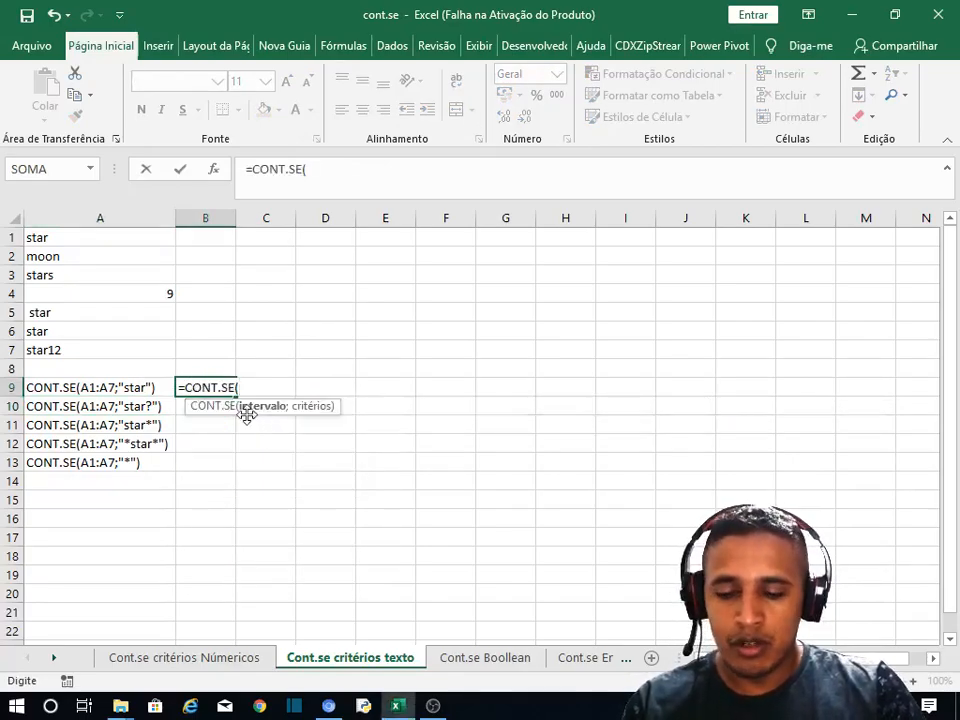
pyautogui.write('star')
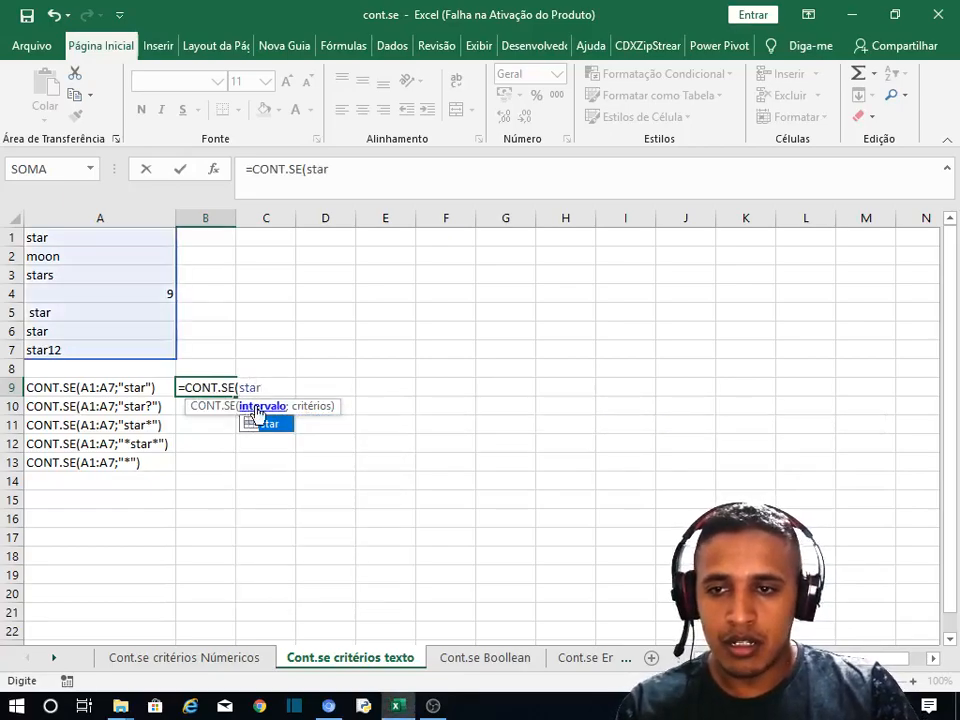
pyautogui.doubleClick(279, 424)
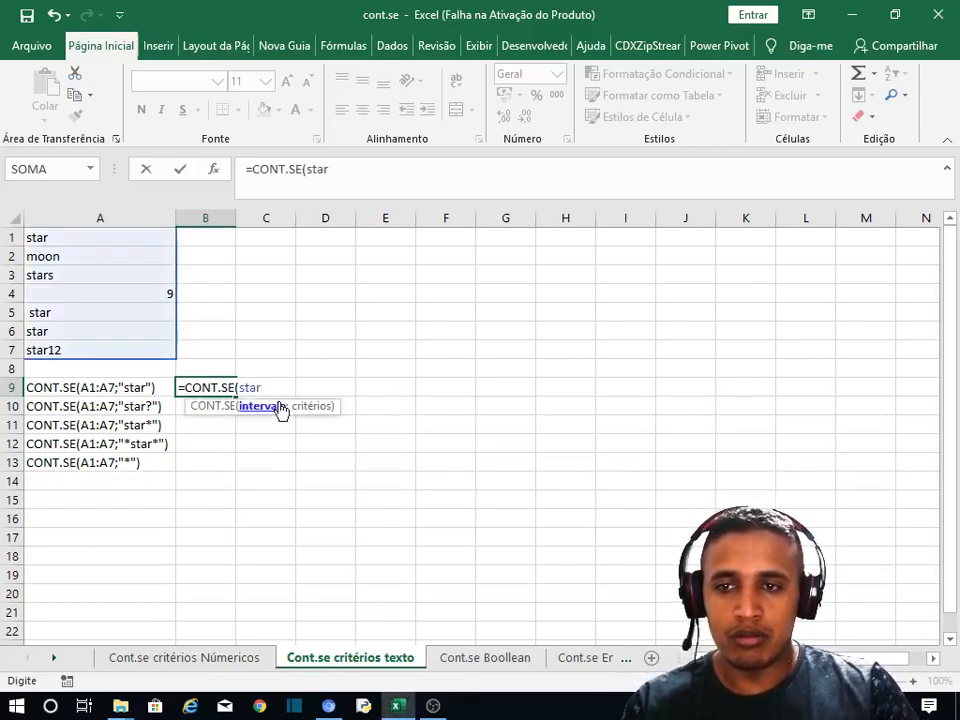
pyautogui.write(';')
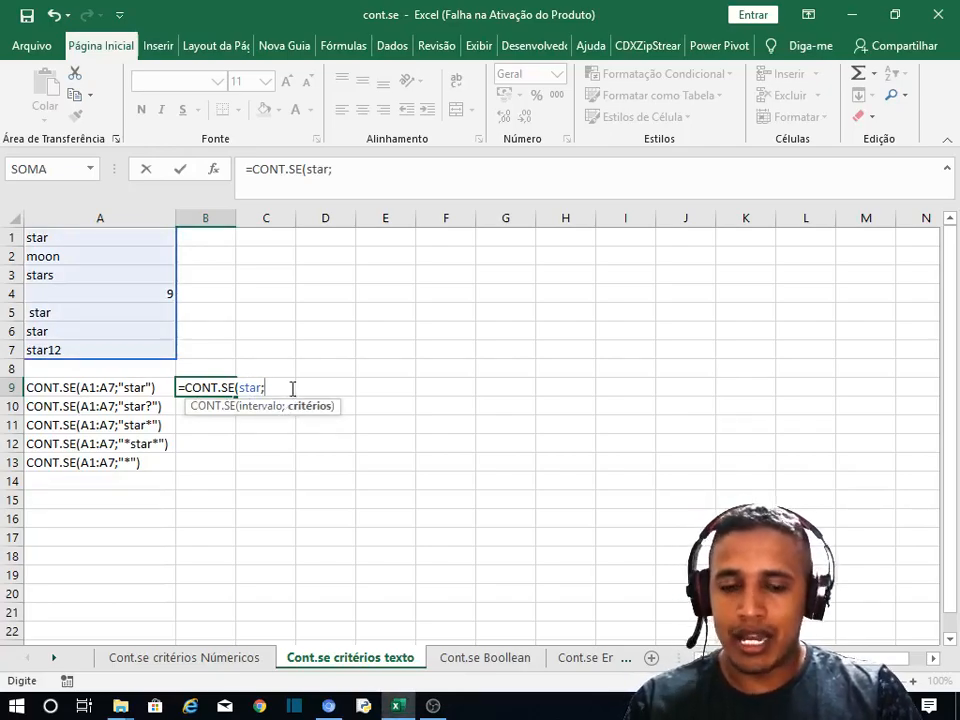
pyautogui.write('"')
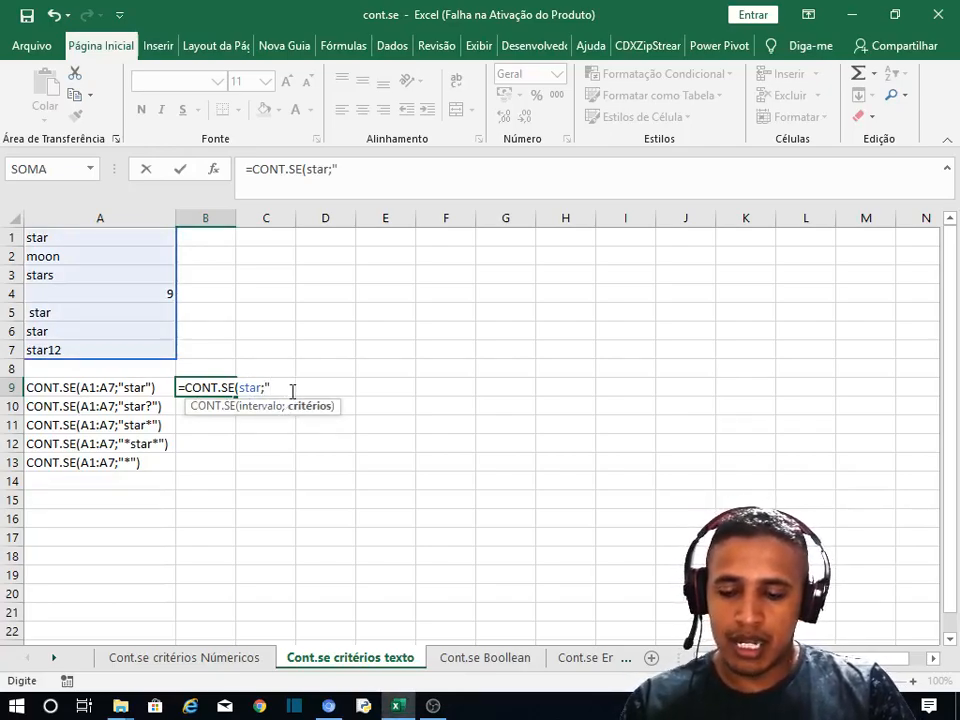
pyautogui.write('Star')
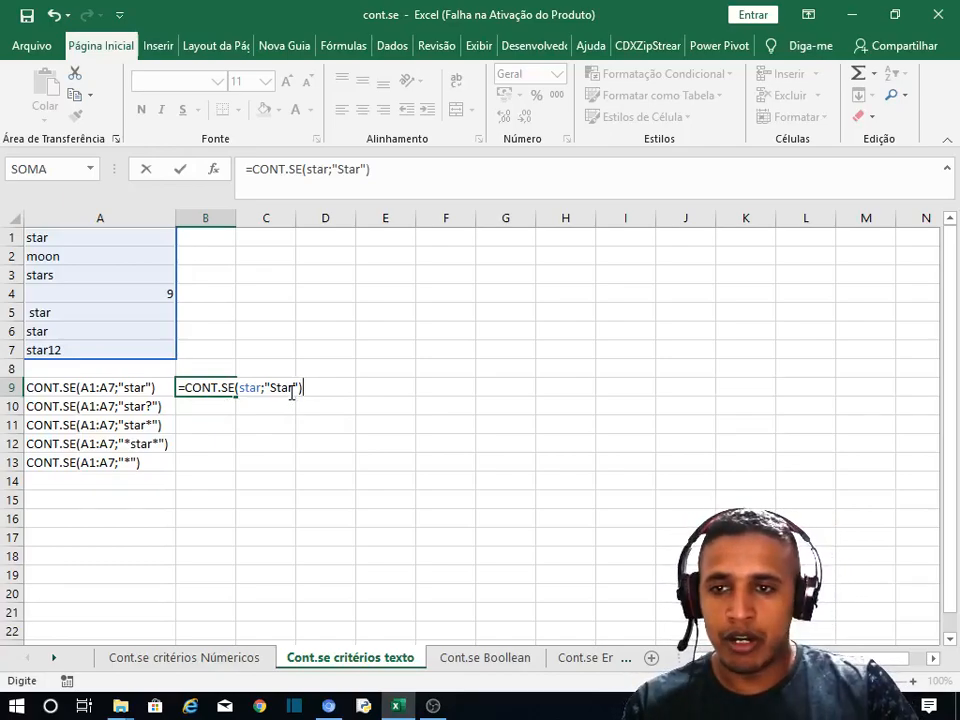
pyautogui.press('Return')
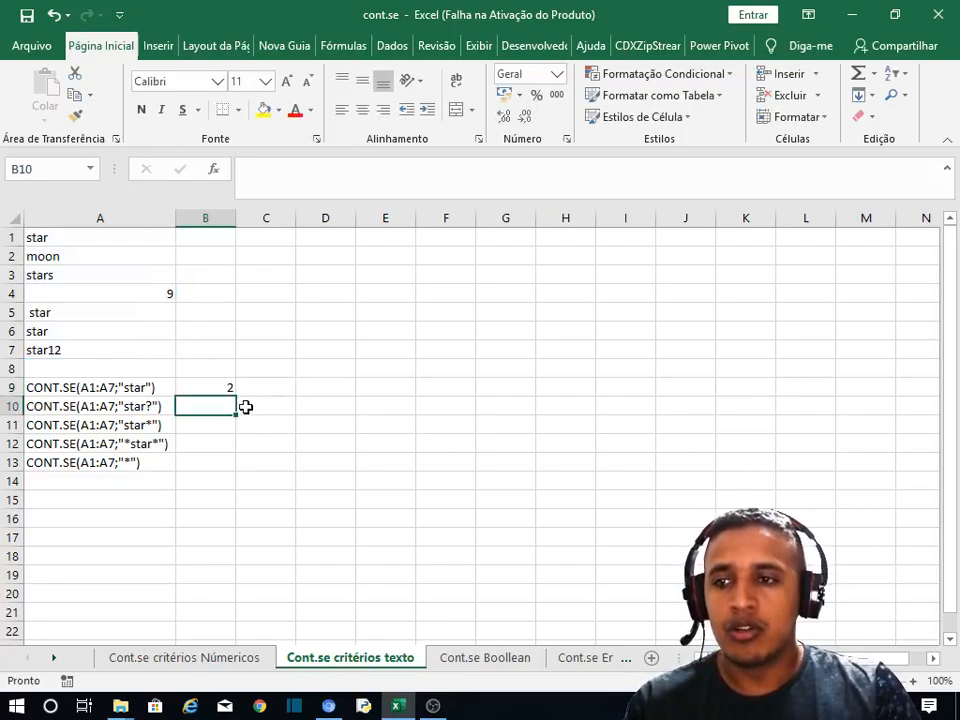
# Compare the entries in A1:A7 with the "star" criterion in A9 and the B9 formula, including the leading space in A5
pyautogui.click(200, 388)
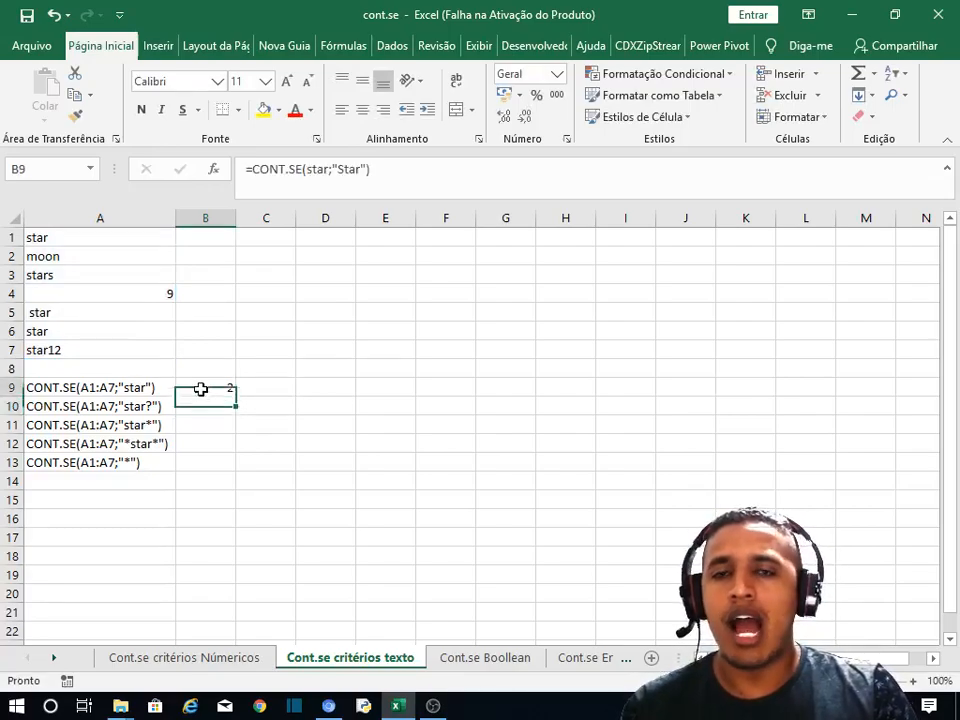
pyautogui.click(60, 347)
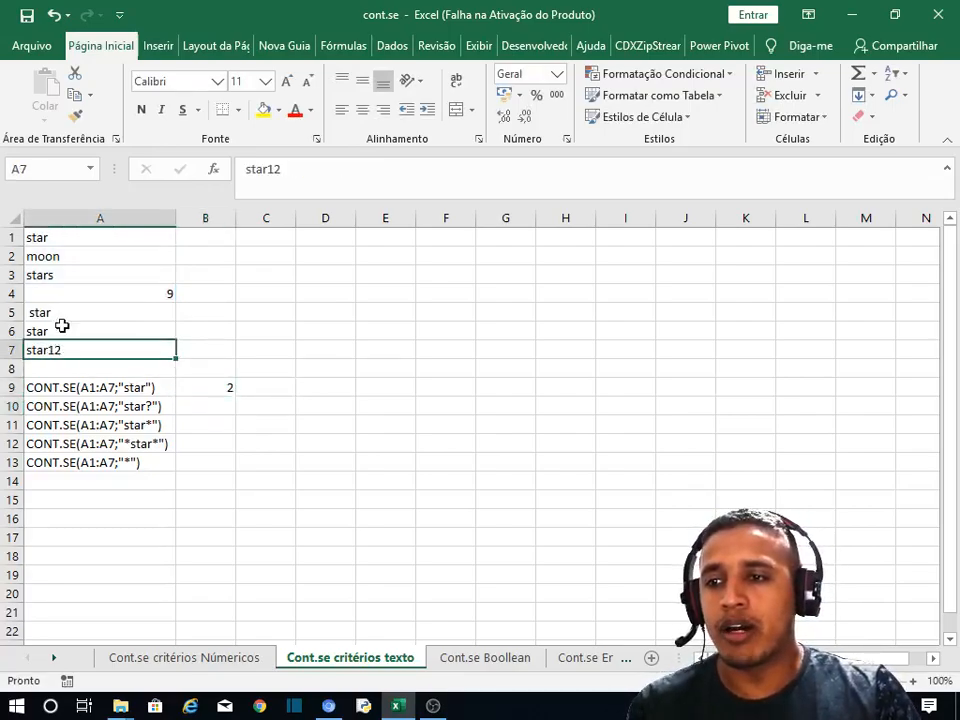
pyautogui.click(60, 241)
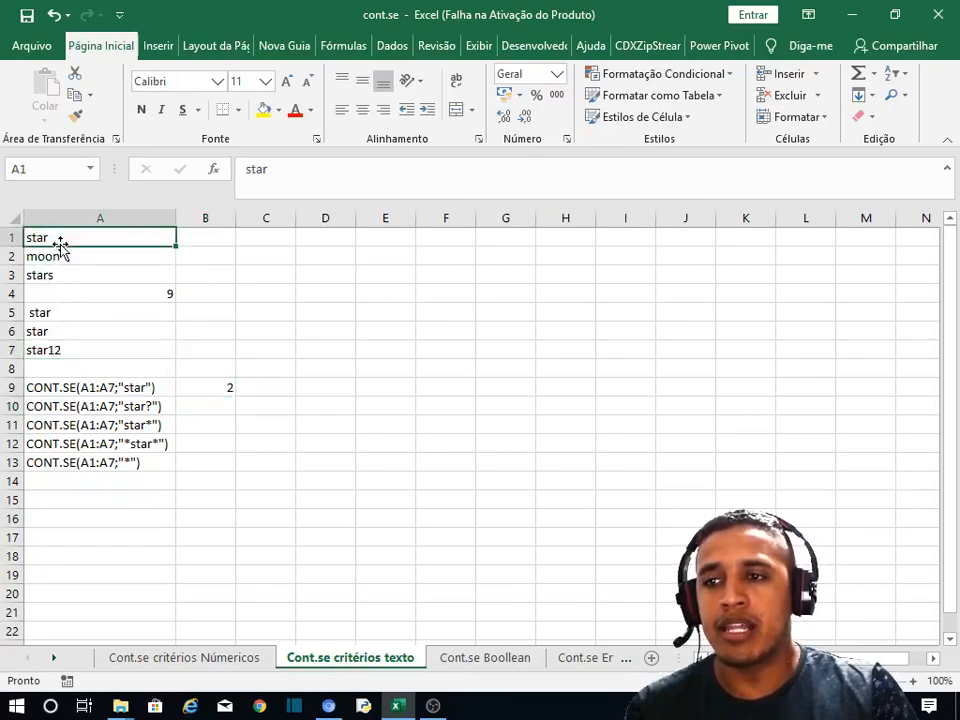
pyautogui.click(86, 384)
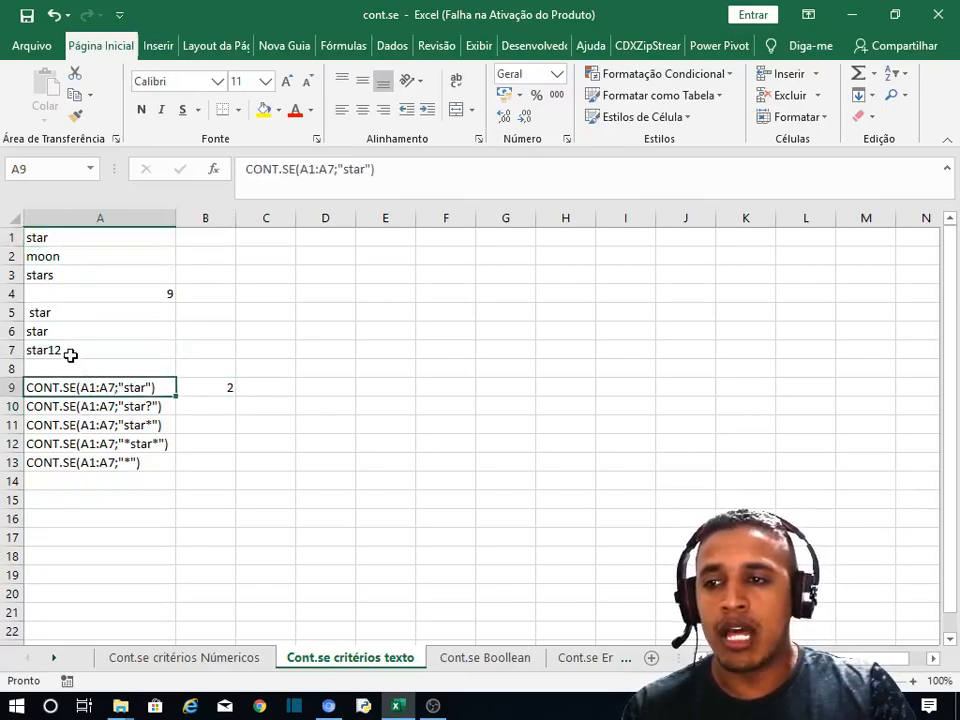
pyautogui.click(67, 351)
pyautogui.click(47, 315)
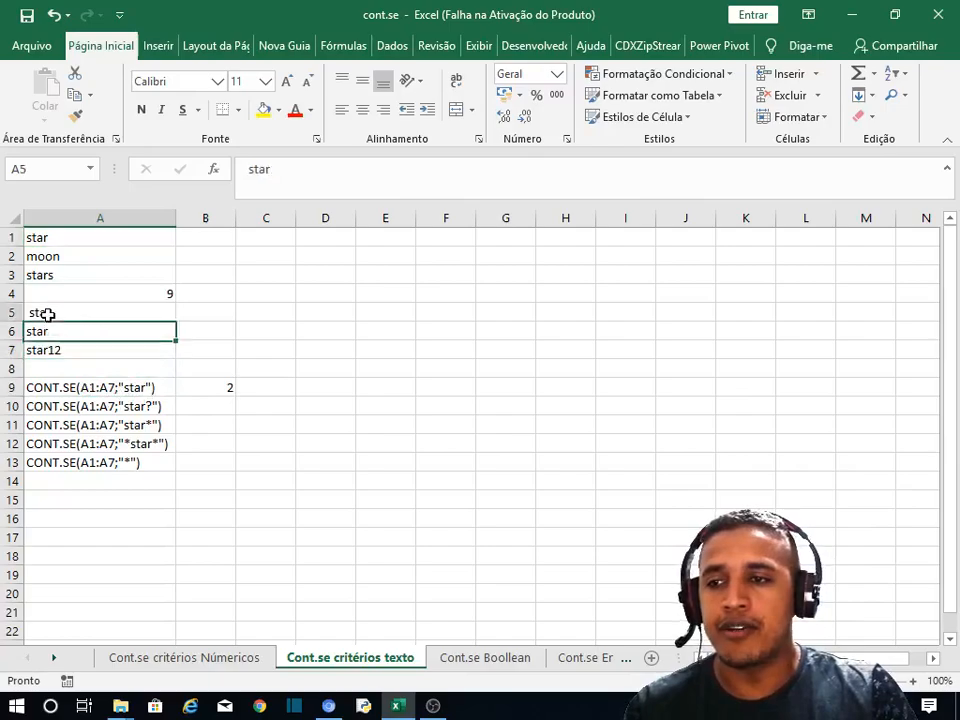
pyautogui.doubleClick(31, 312)
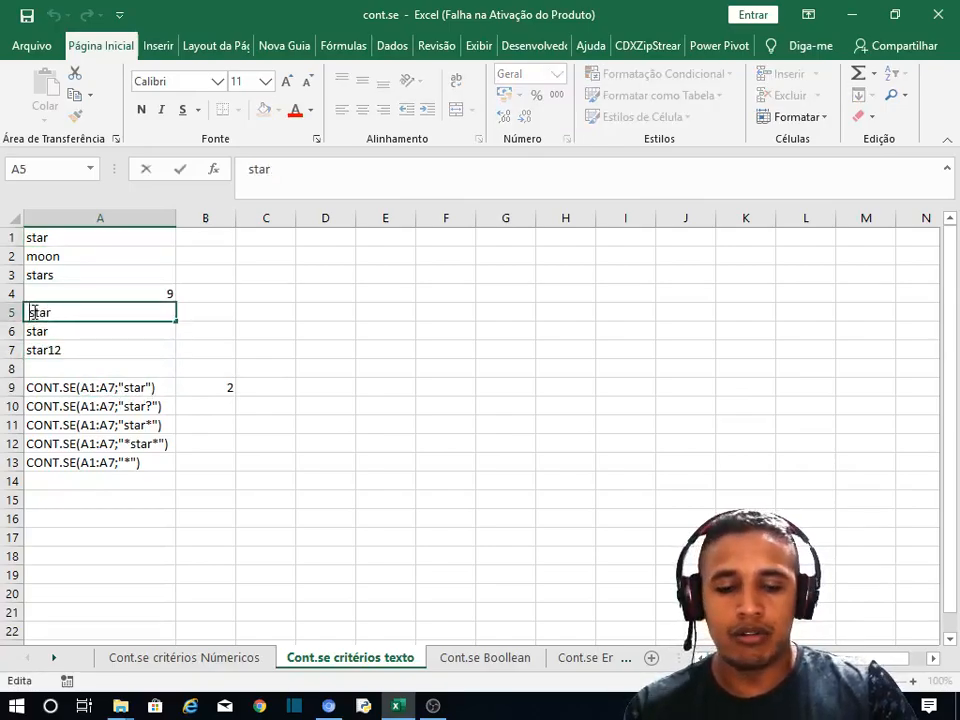
pyautogui.press('Return')
pyautogui.click(65, 274)
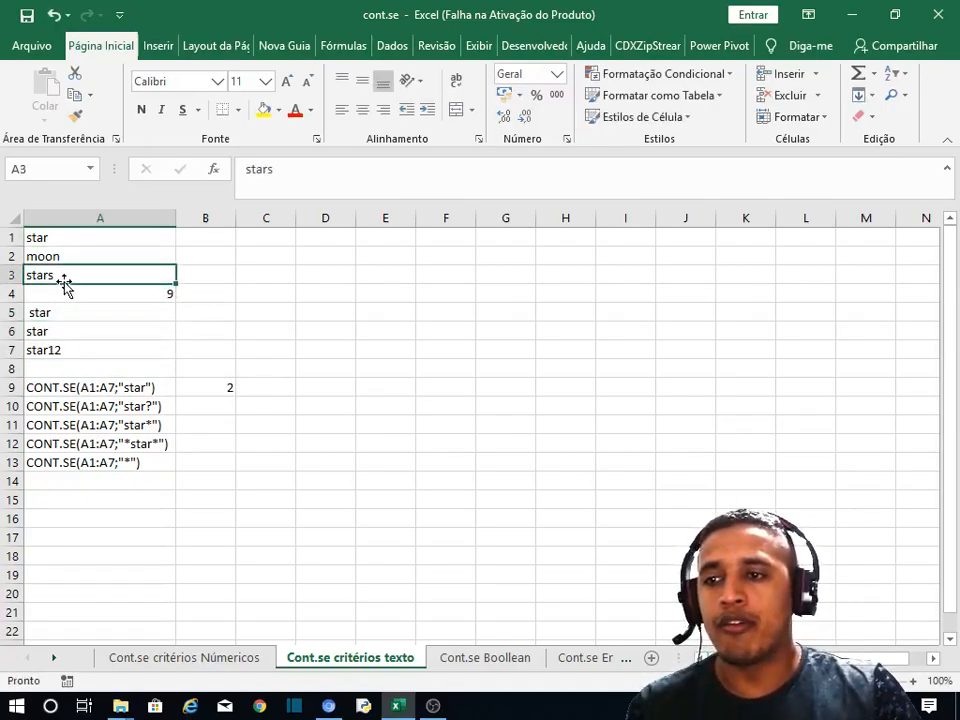
pyautogui.click(58, 240)
pyautogui.keyDown('ctrl'); pyautogui.click(80, 330); pyautogui.keyUp('ctrl')
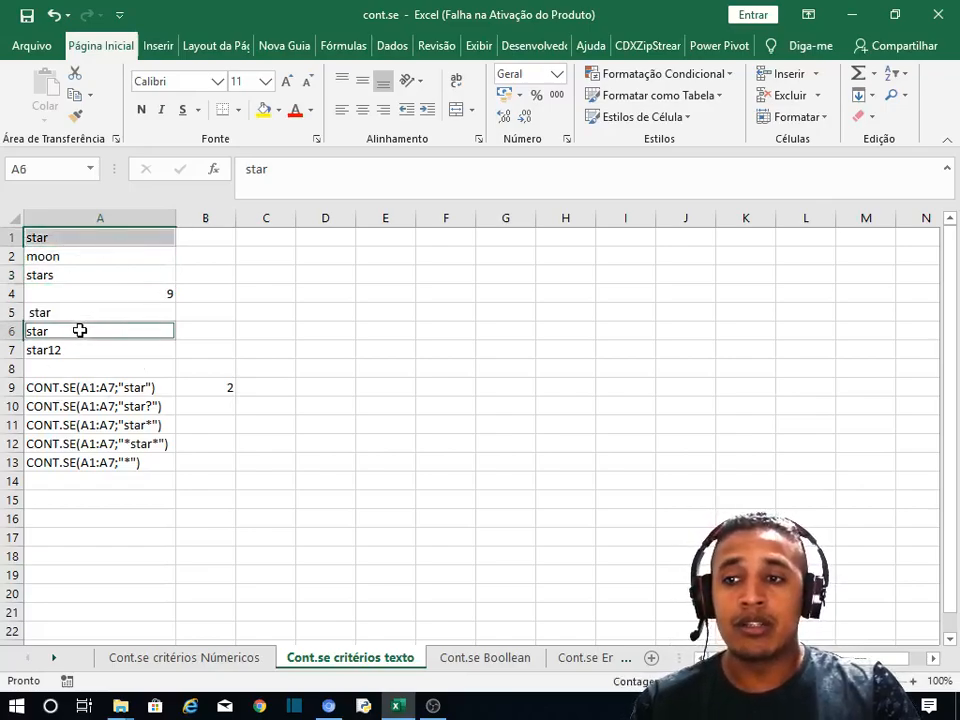
pyautogui.click(133, 389)
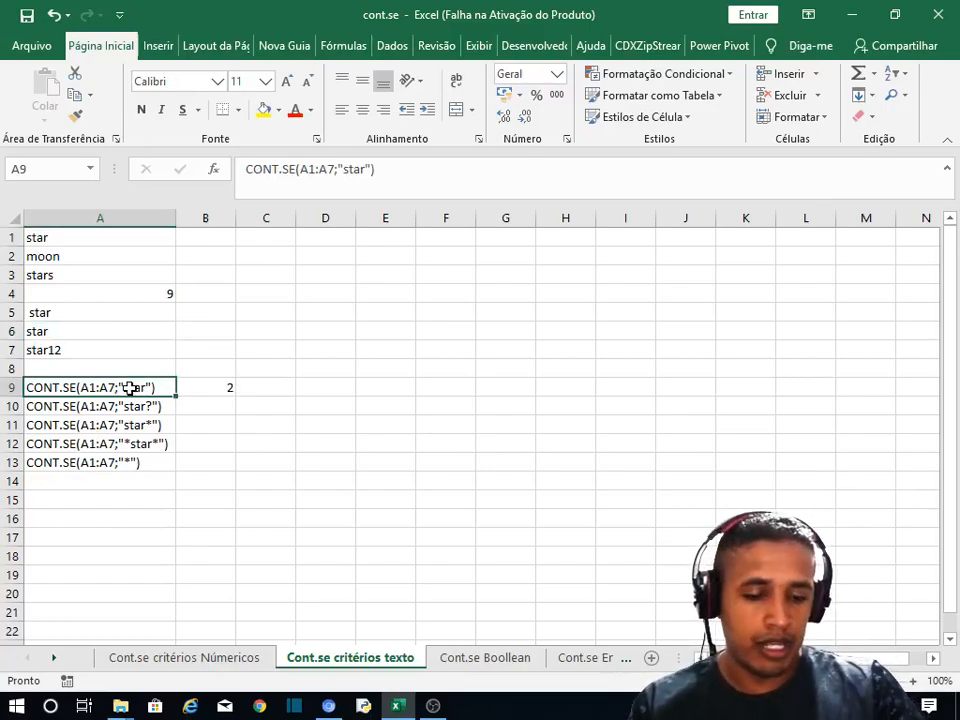
pyautogui.press('Down')
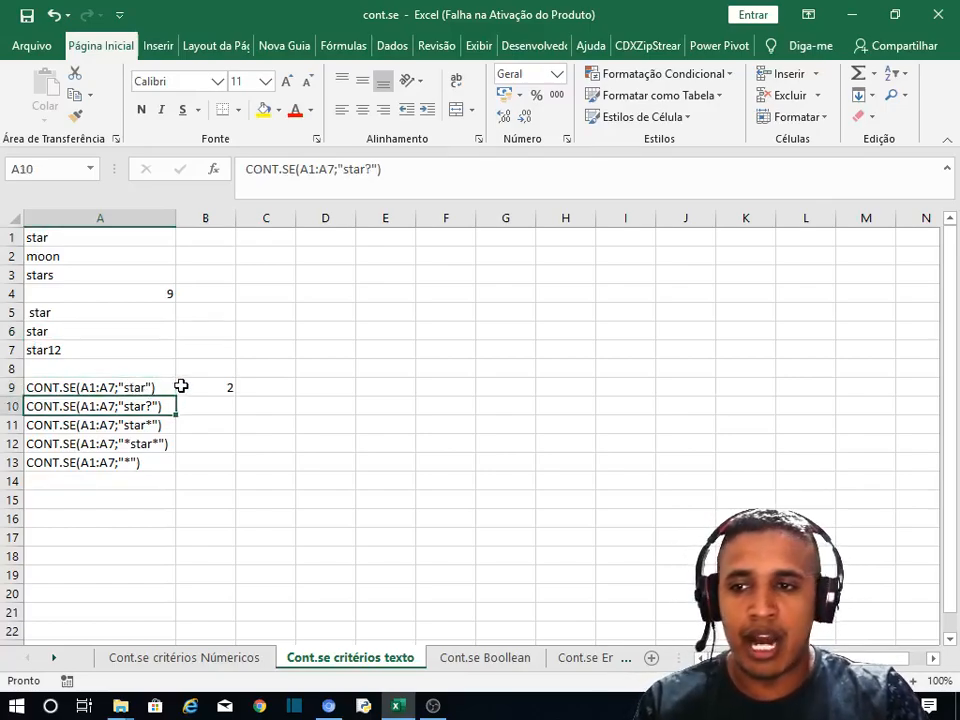
pyautogui.click(158, 386)
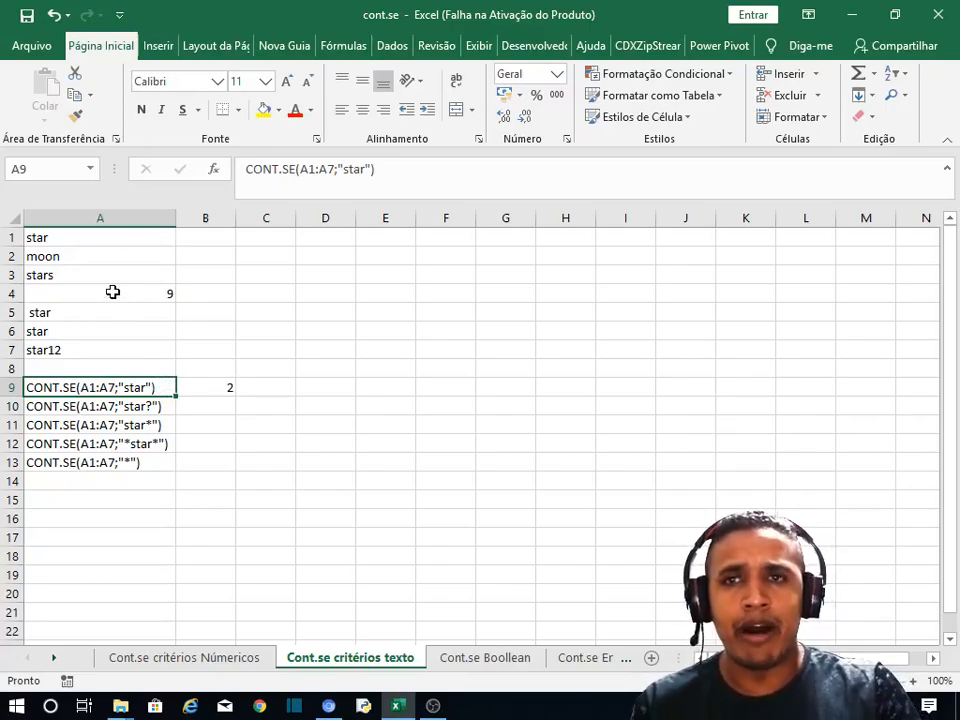
# Capitalize the first letter of the text in A1 to read Star, and check the count in B9
pyautogui.click(32, 238)
pyautogui.doubleClick(32, 238)
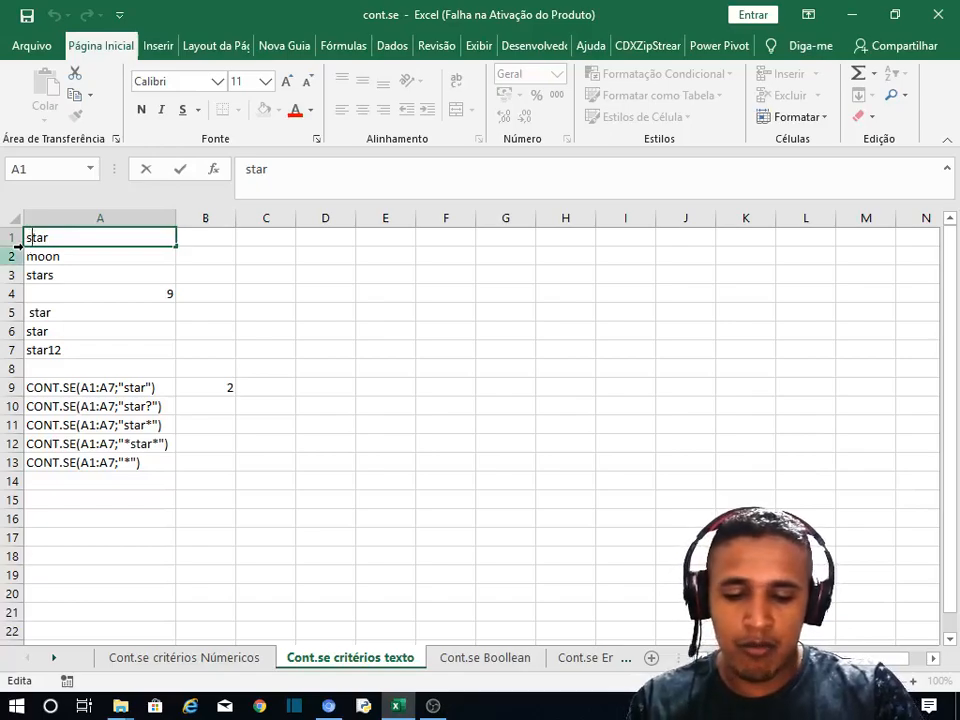
pyautogui.press('Delete')
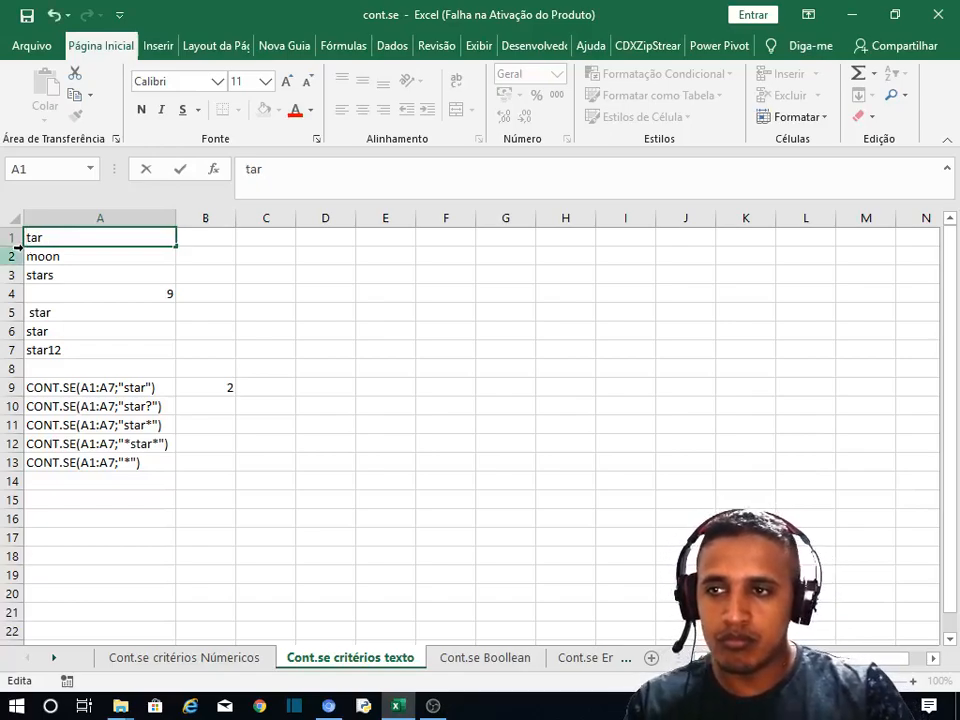
pyautogui.write('S')
pyautogui.press('Return')
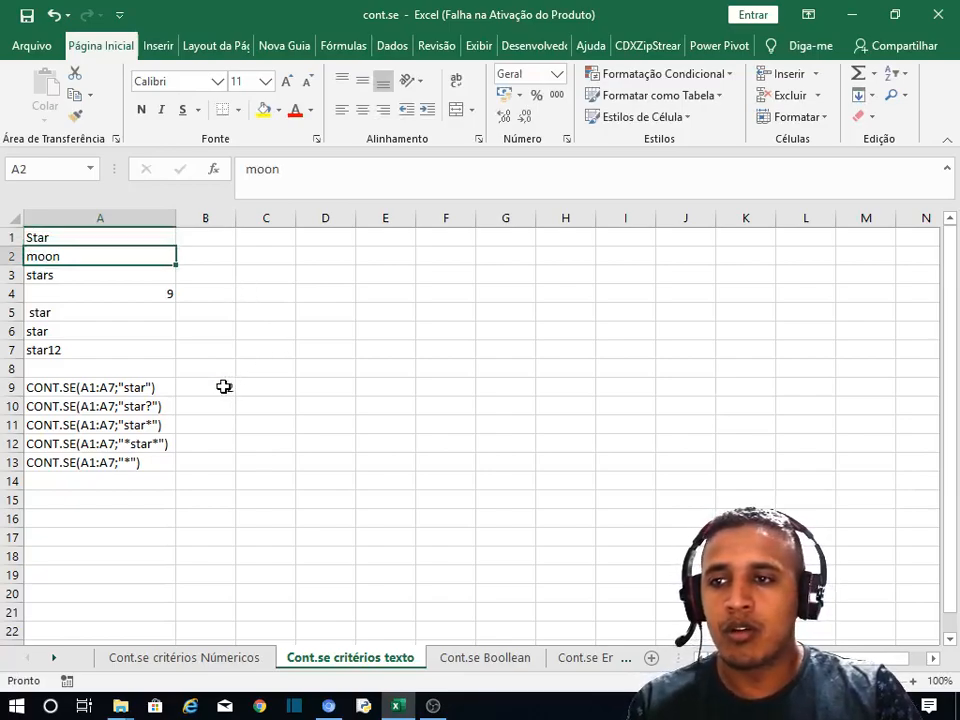
pyautogui.click(66, 332)
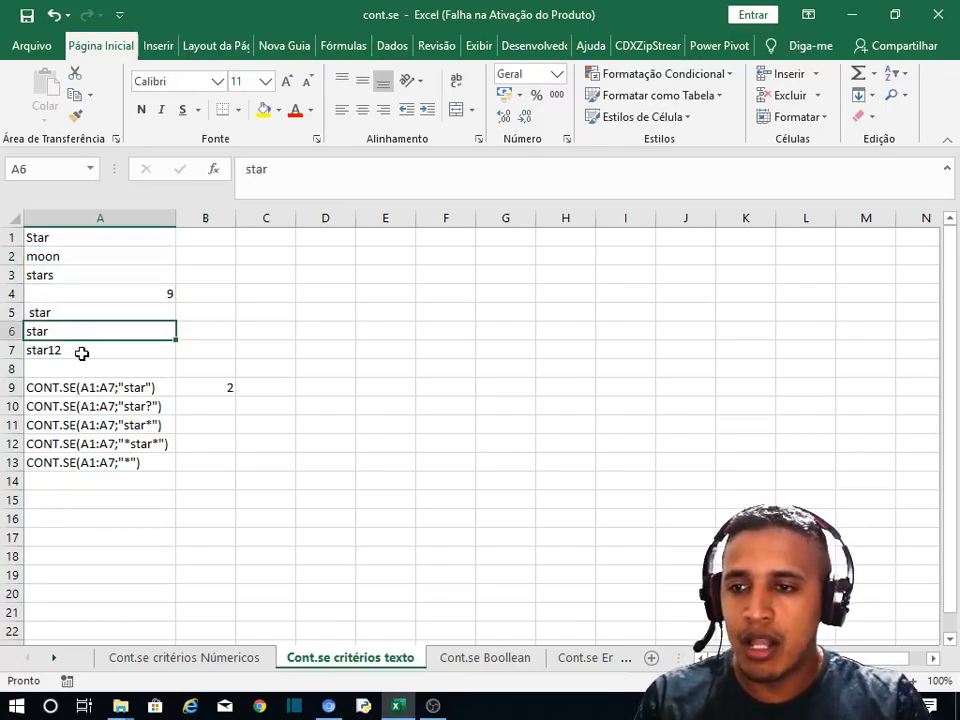
pyautogui.click(224, 392)
# Enter =CONT.SE(star;"Star?") in B10 to count the entries with exactly one character after Star
pyautogui.click(195, 406)
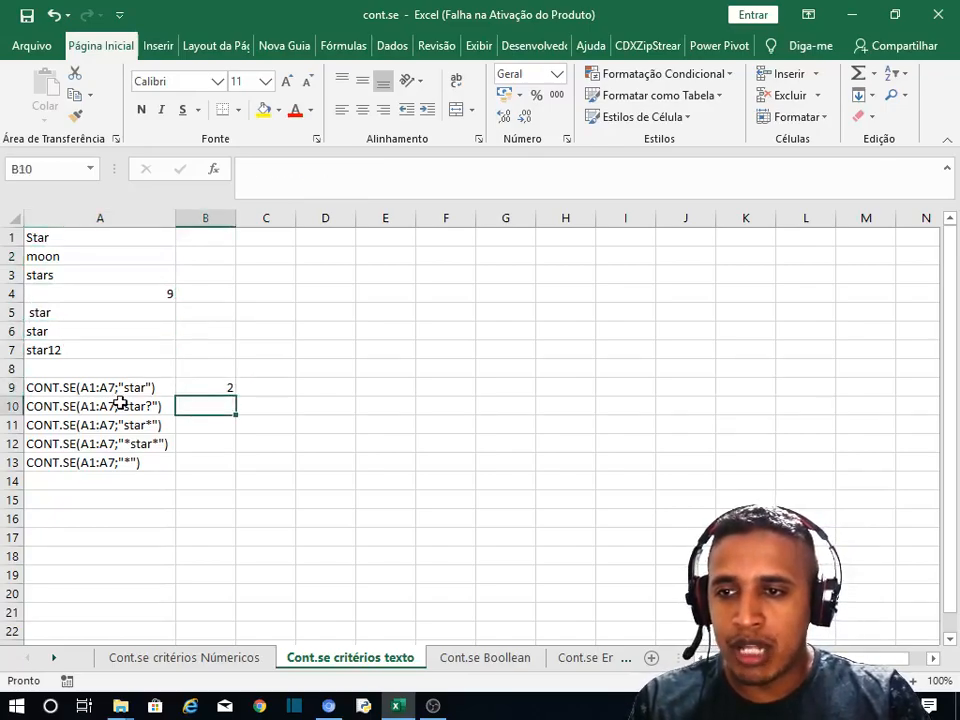
pyautogui.write('=')
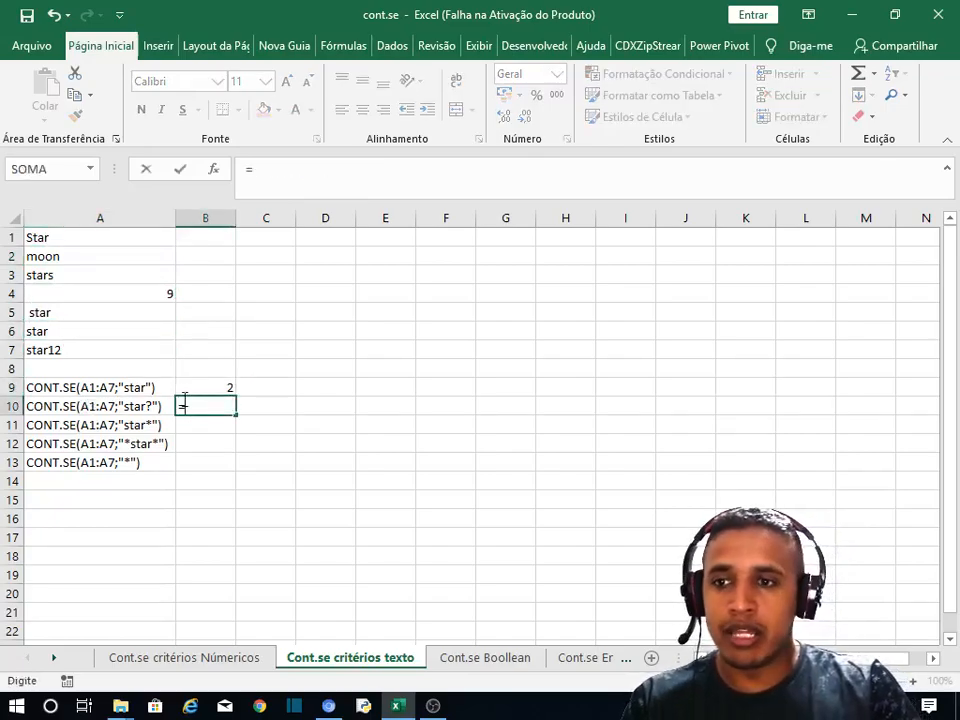
pyautogui.write('cont')
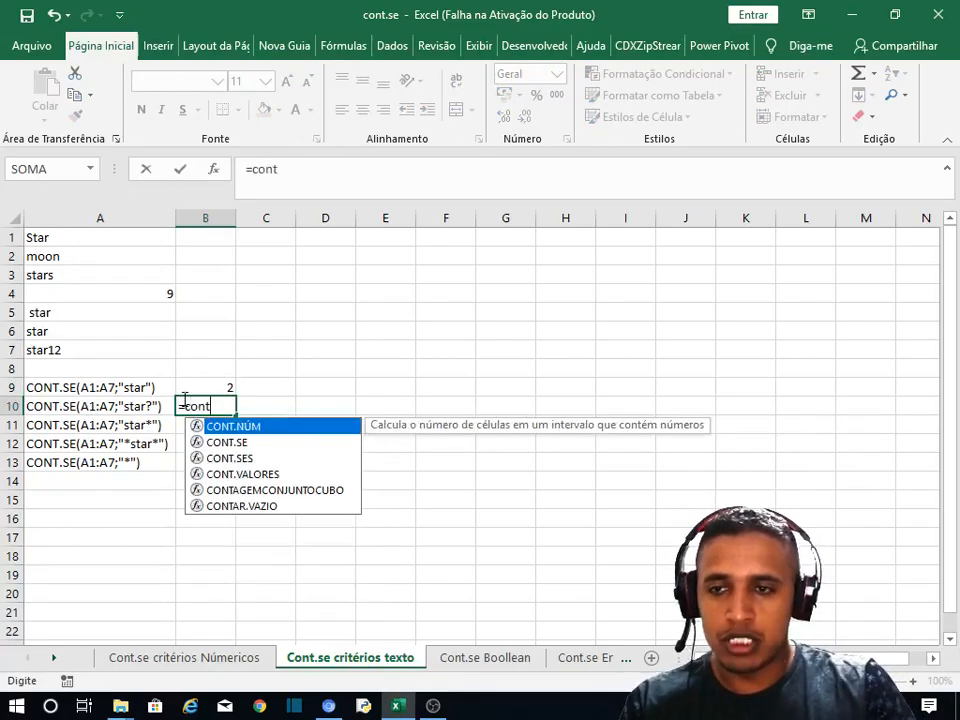
pyautogui.doubleClick(226, 442)
pyautogui.write('star')
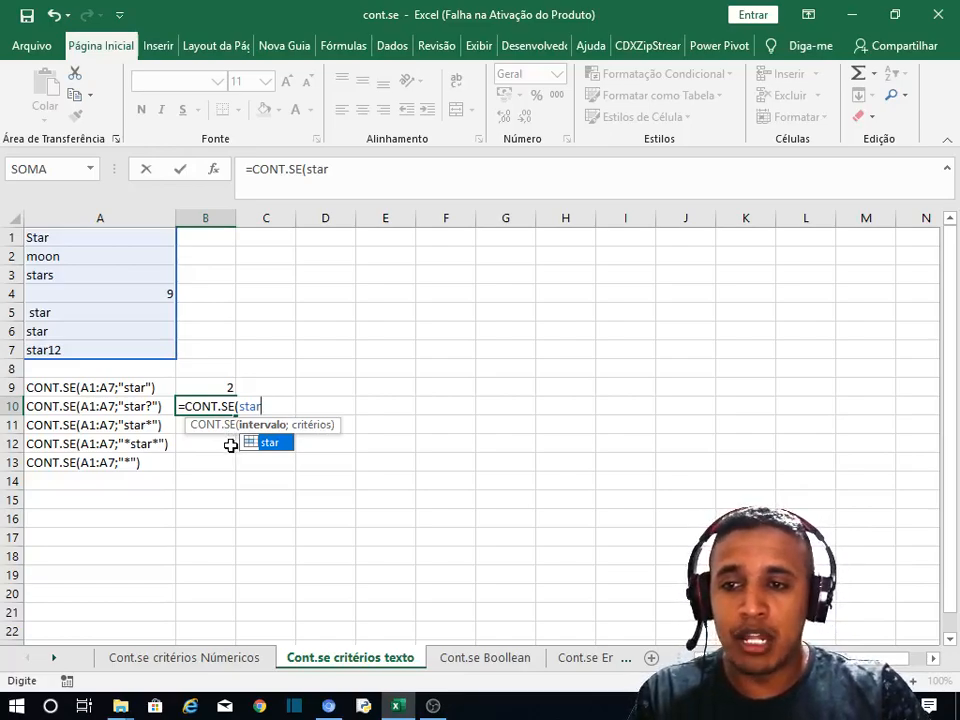
pyautogui.write(';')
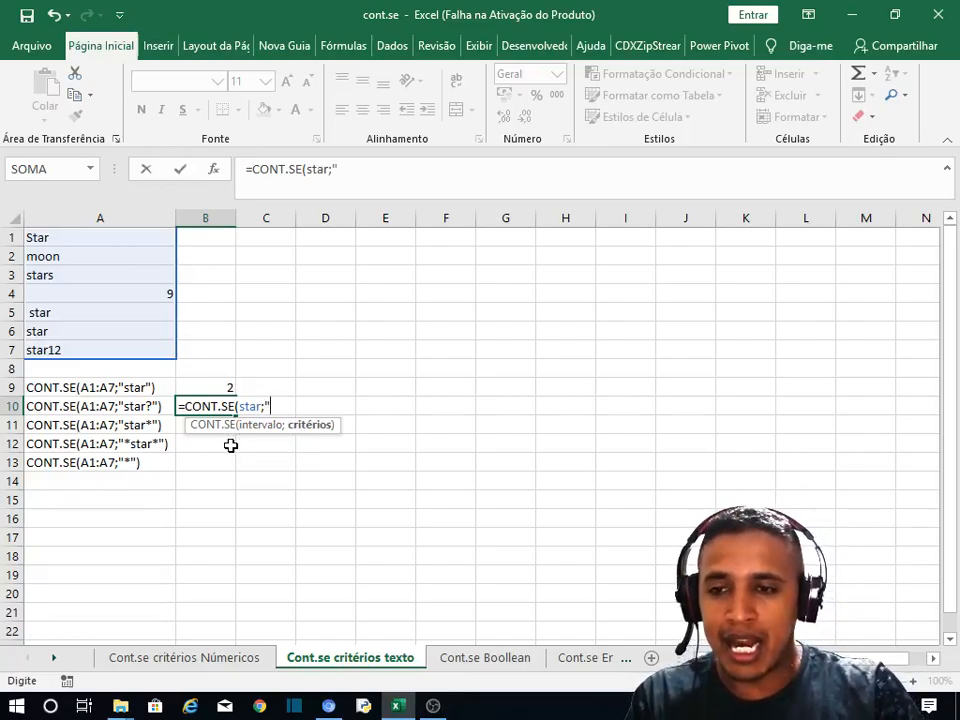
pyautogui.write('"Sa')
pyautogui.write('ar')
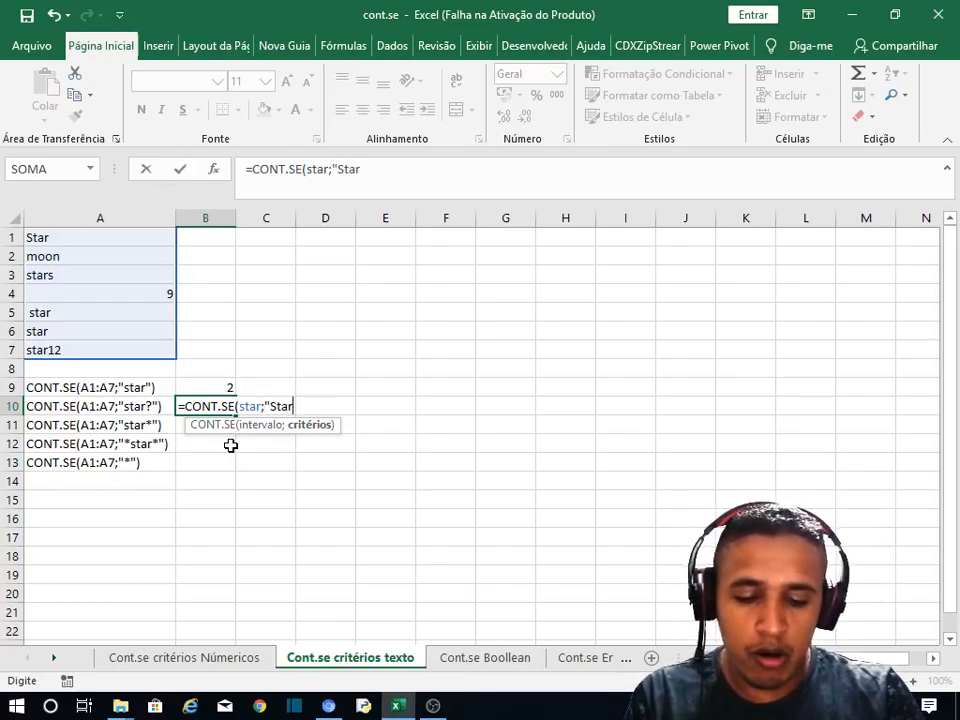
pyautogui.write('?')
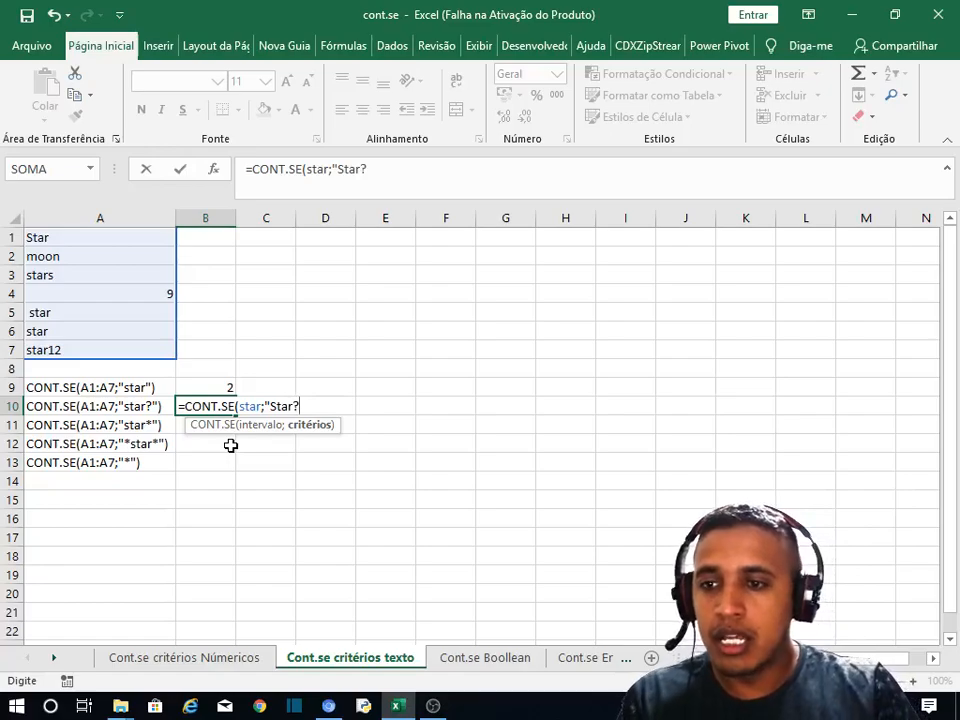
pyautogui.write('"')
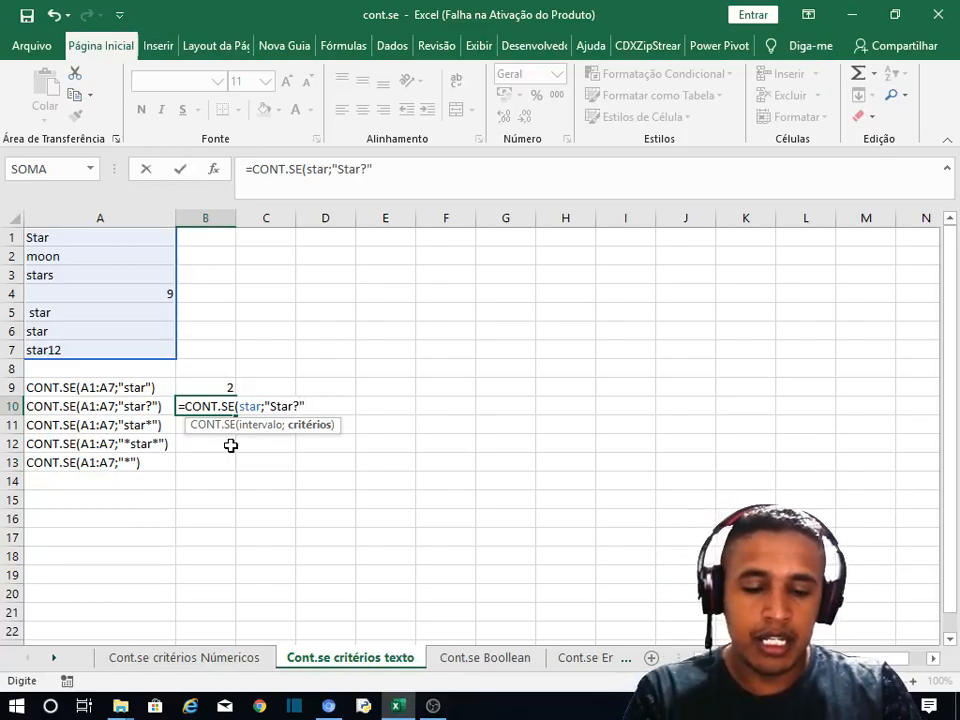
pyautogui.write(')')
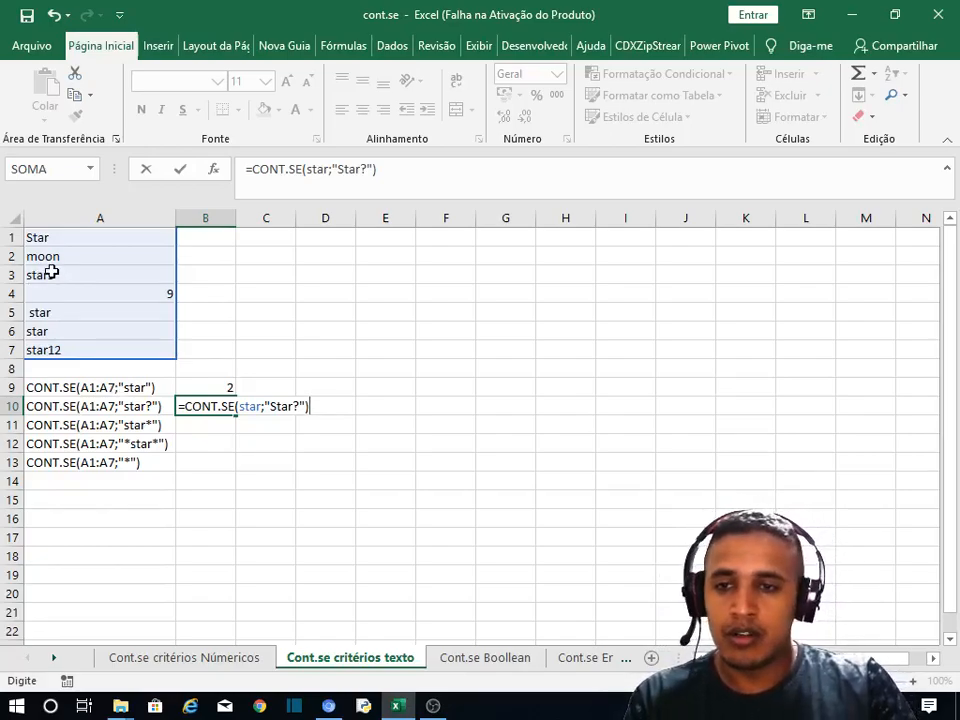
pyautogui.press('Return')
# Add a second question mark to the criterion in B10 so the formula reads =CONT.SE(star;"Star??")
pyautogui.click(226, 407)
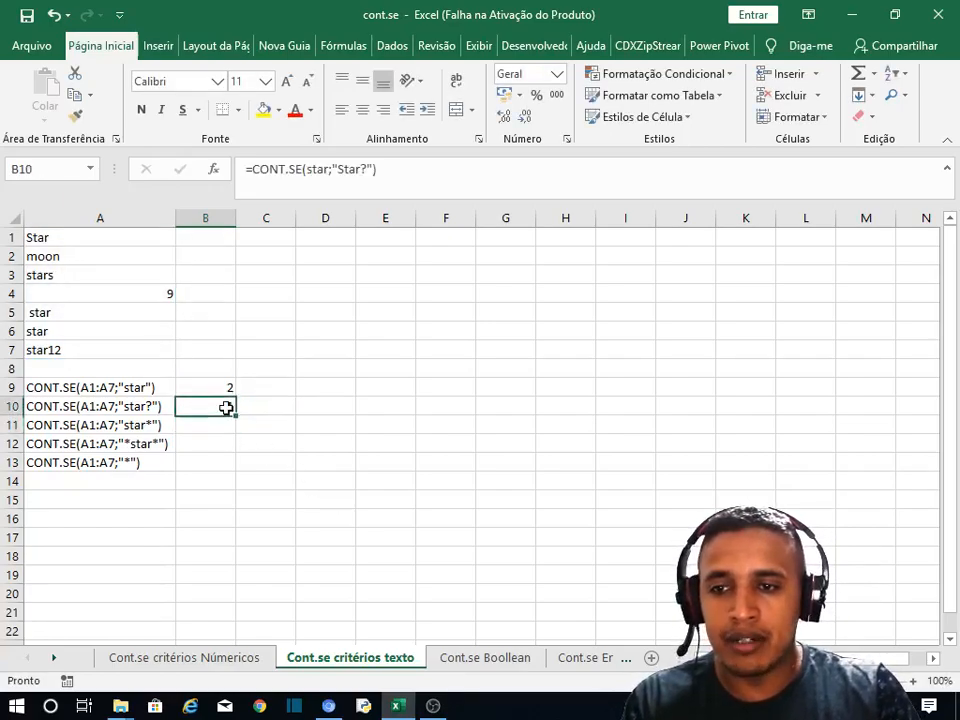
pyautogui.click(367, 169)
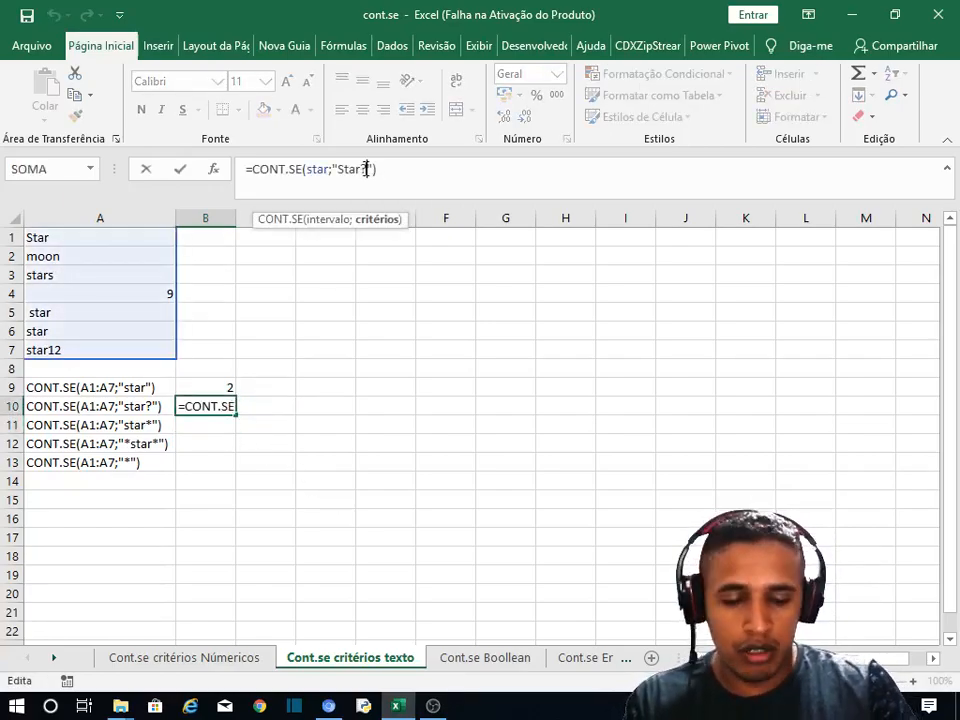
pyautogui.click(367, 169)
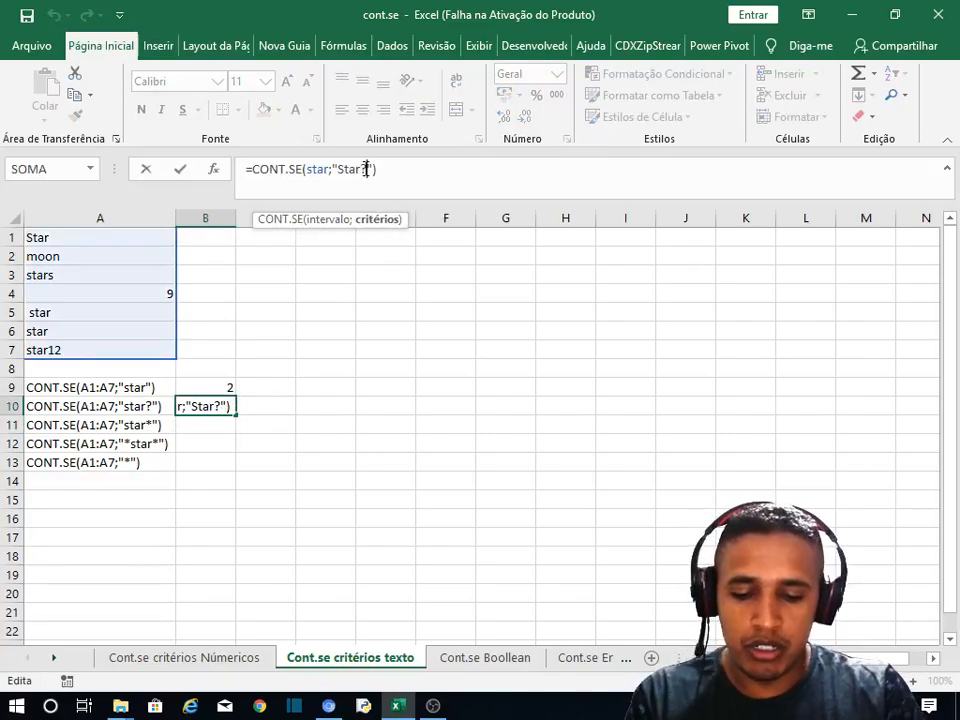
pyautogui.write('?')
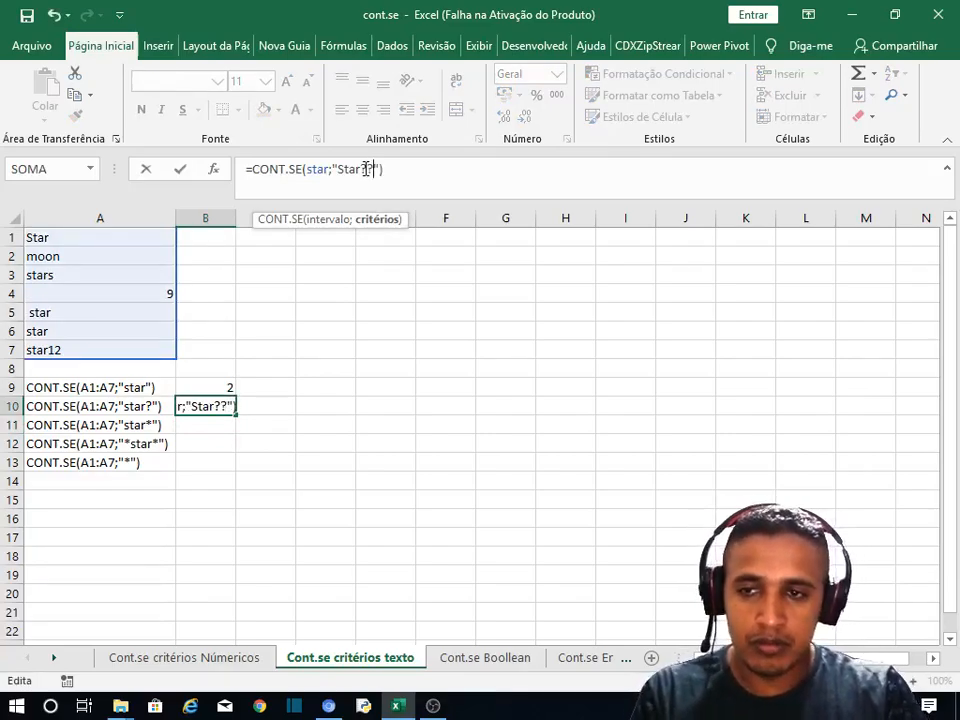
pyautogui.press('Return')
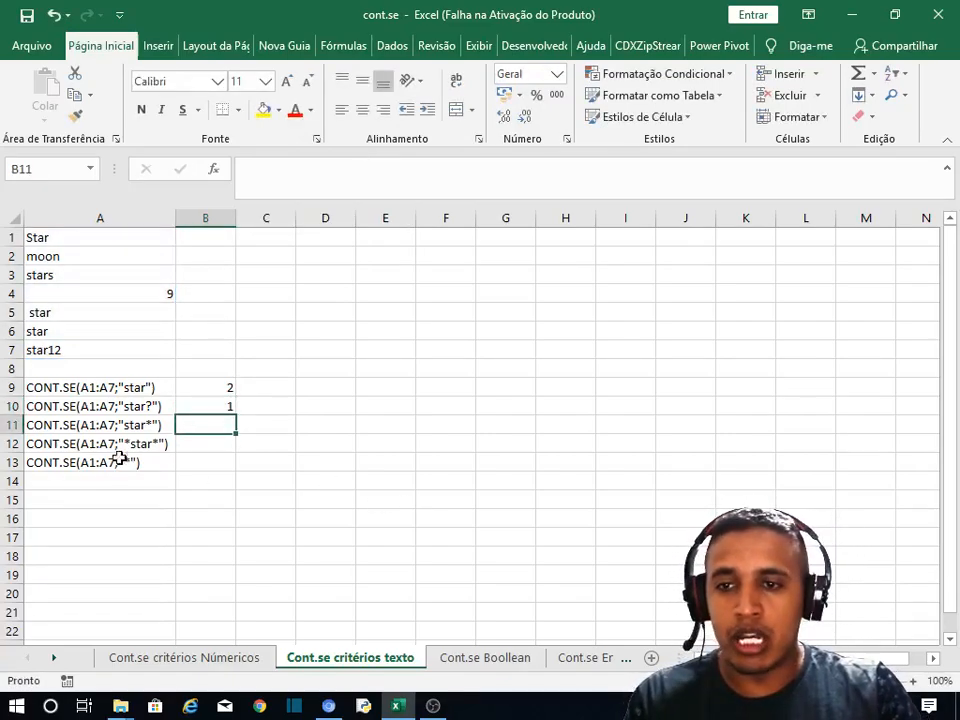
pyautogui.click(200, 405)
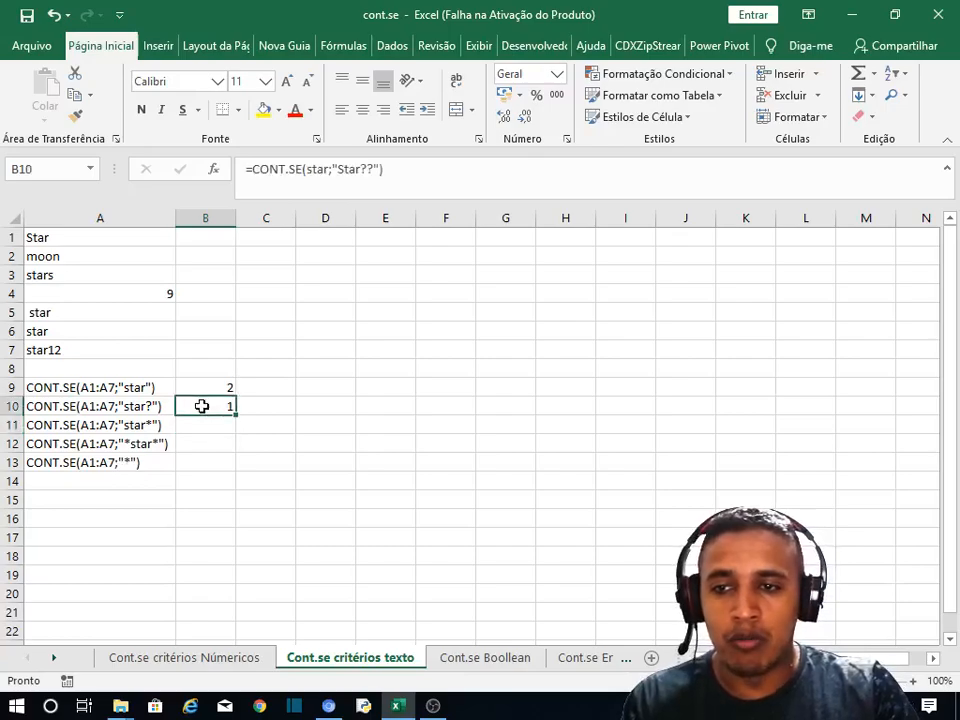
# Change the text in A3 to starss and check the count in B10
pyautogui.click(63, 276)
pyautogui.doubleClick(63, 276)
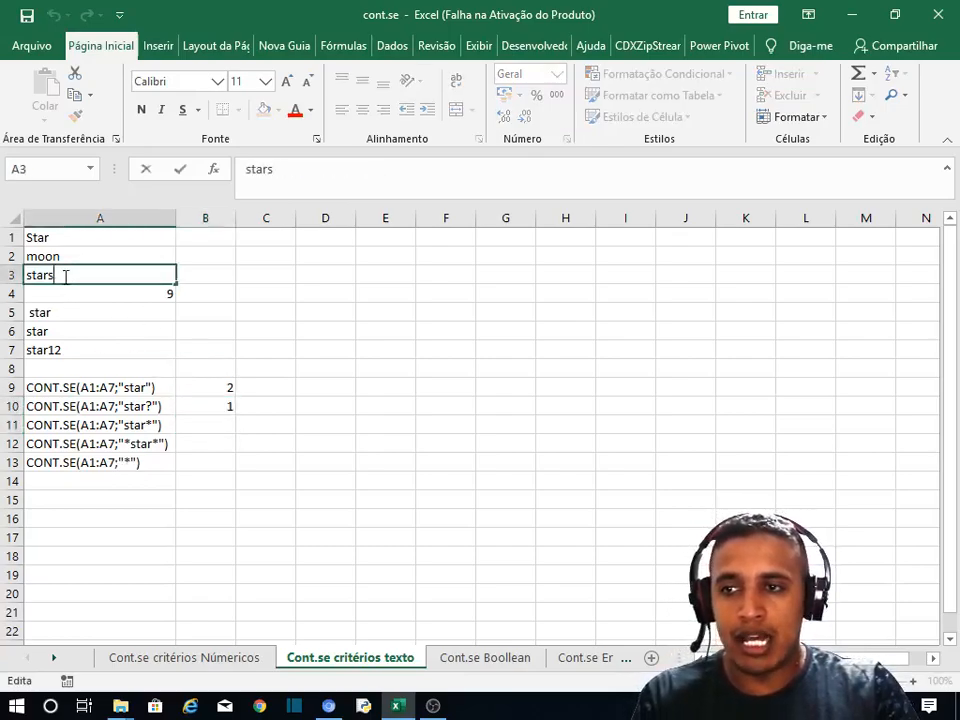
pyautogui.write('s')
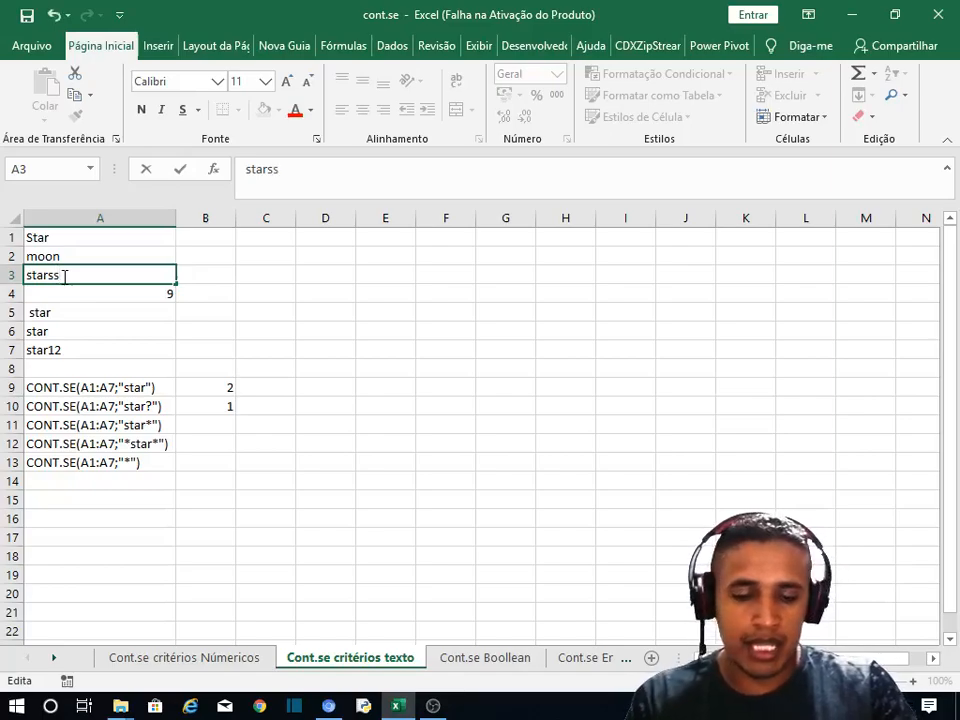
pyautogui.press('Return')
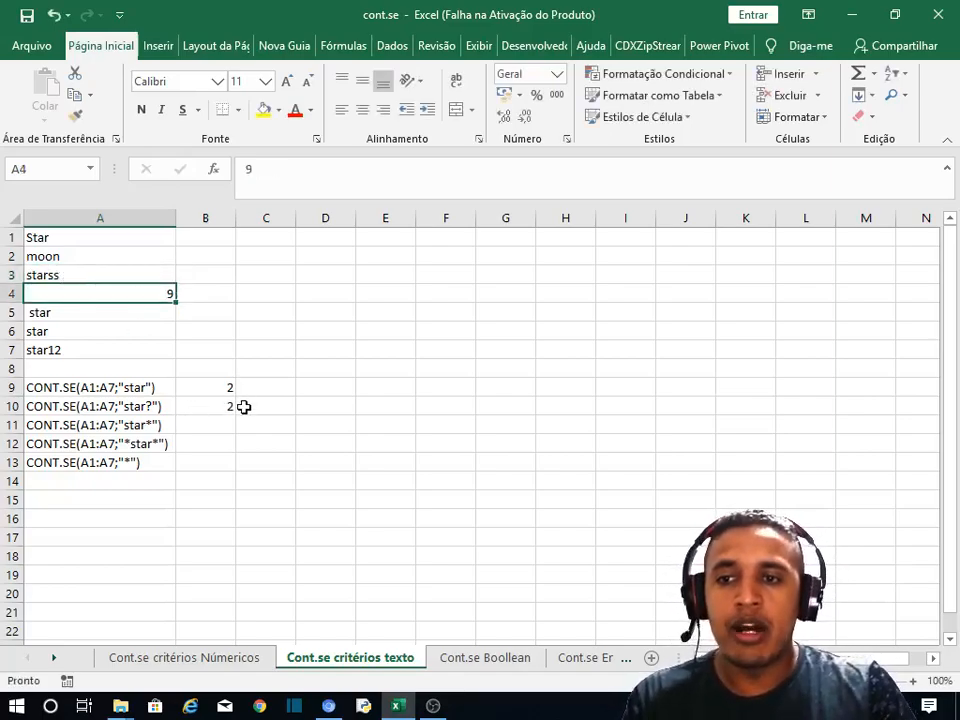
pyautogui.click(214, 400)
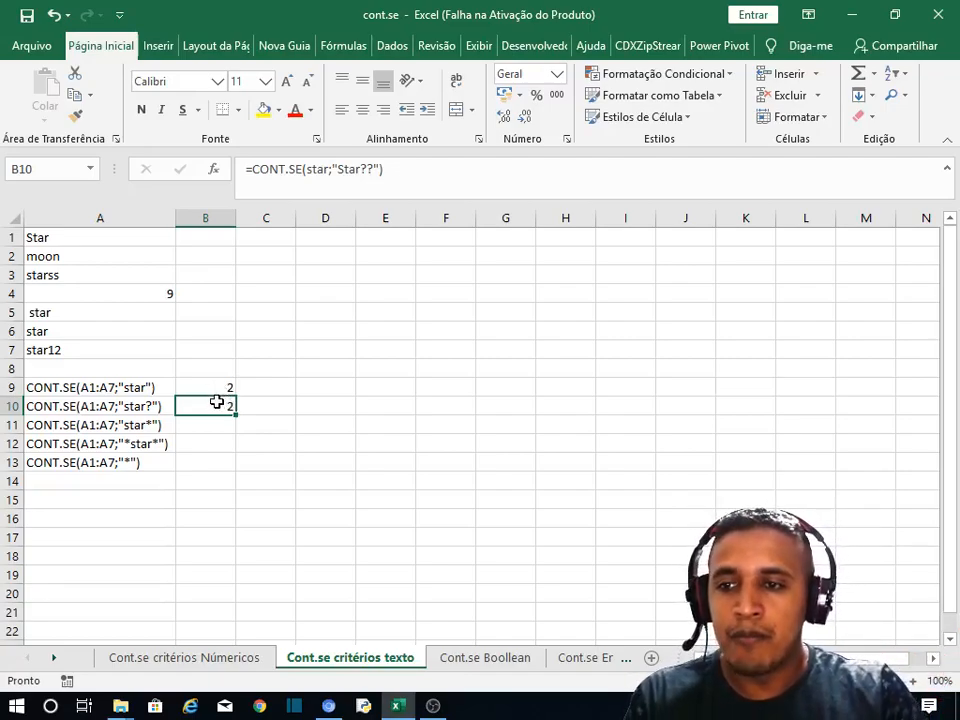
pyautogui.click(199, 421)
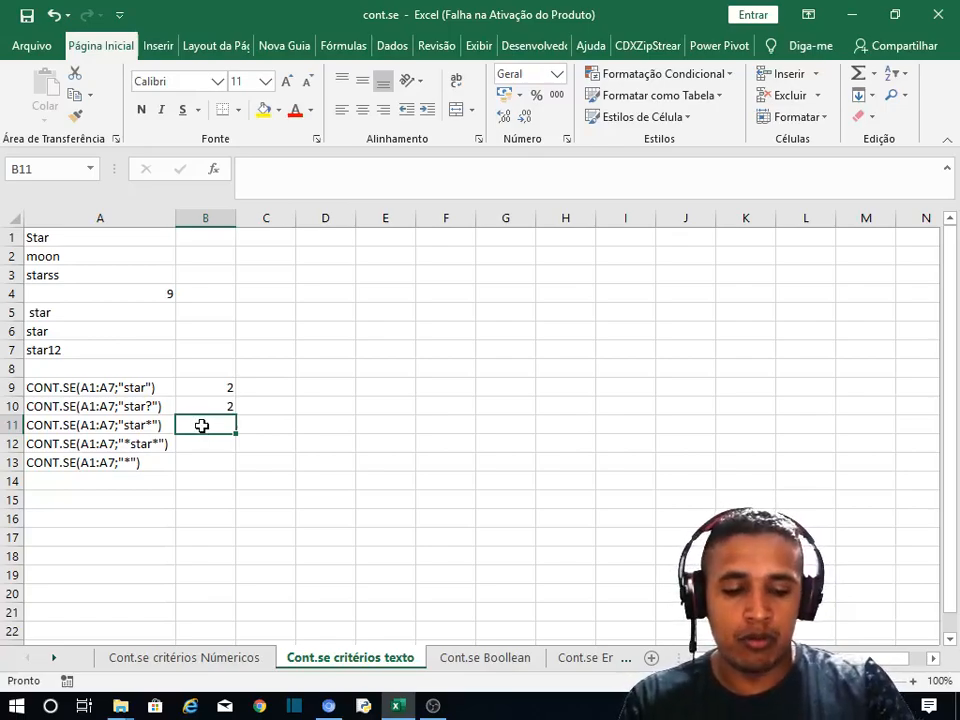
# Enter =CONT.SE(star;"star*") in B11 to count the entries that begin with star, whatever follows
pyautogui.write('=cont')
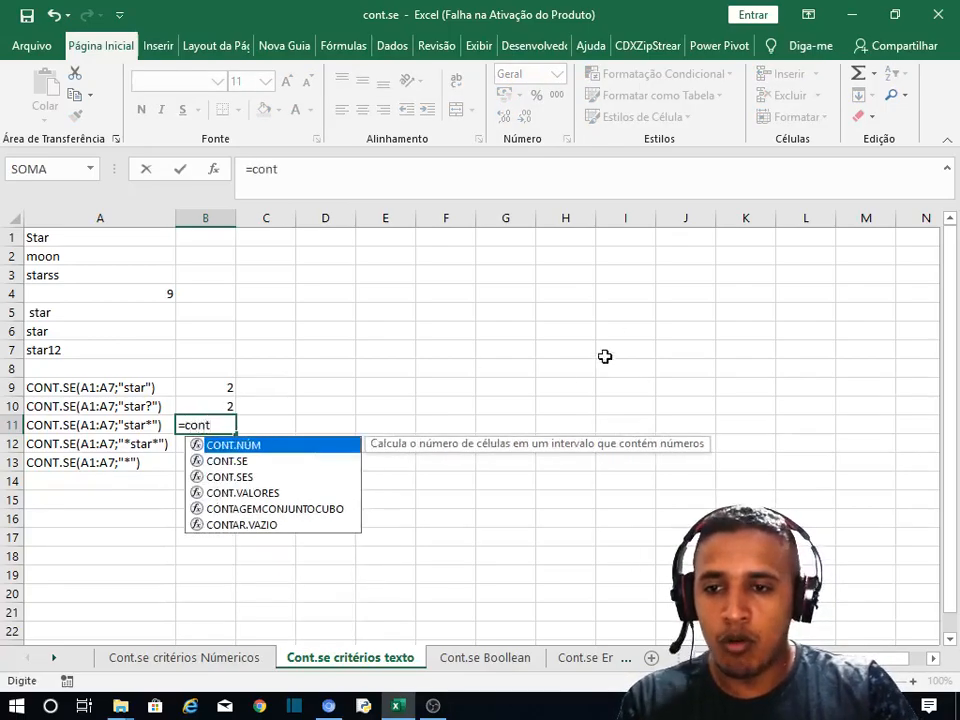
pyautogui.doubleClick(230, 459)
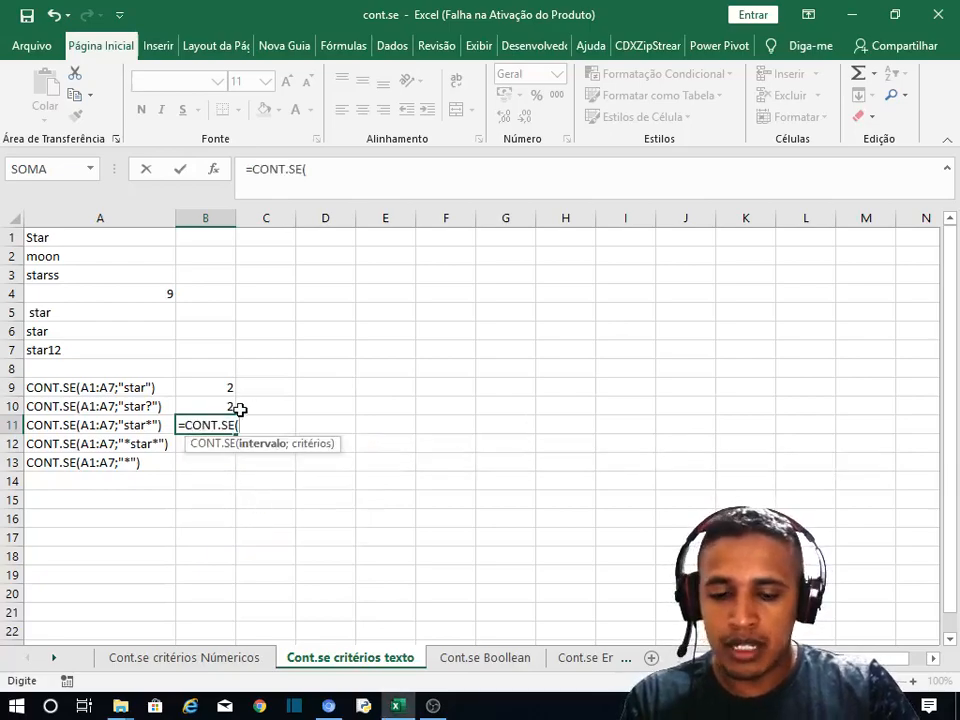
pyautogui.write('st')
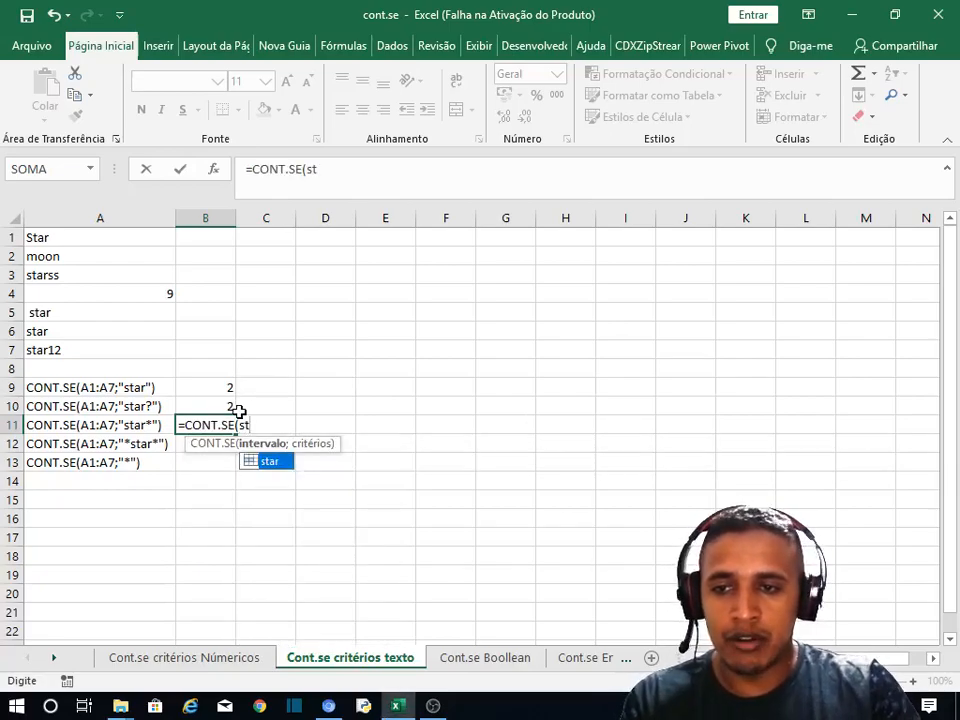
pyautogui.doubleClick(270, 463)
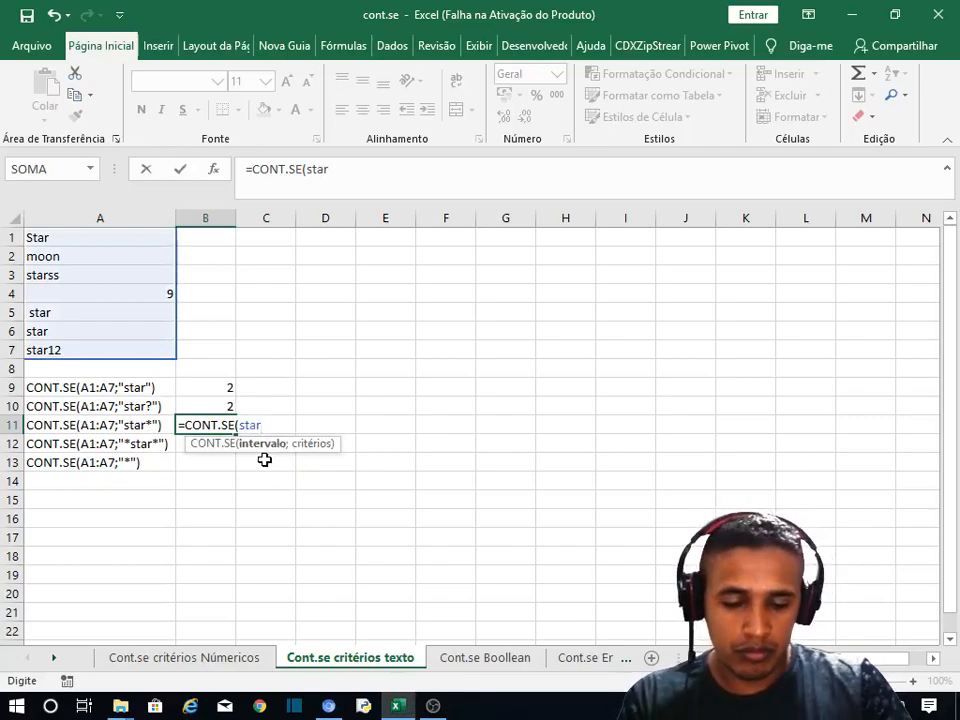
pyautogui.write(';')
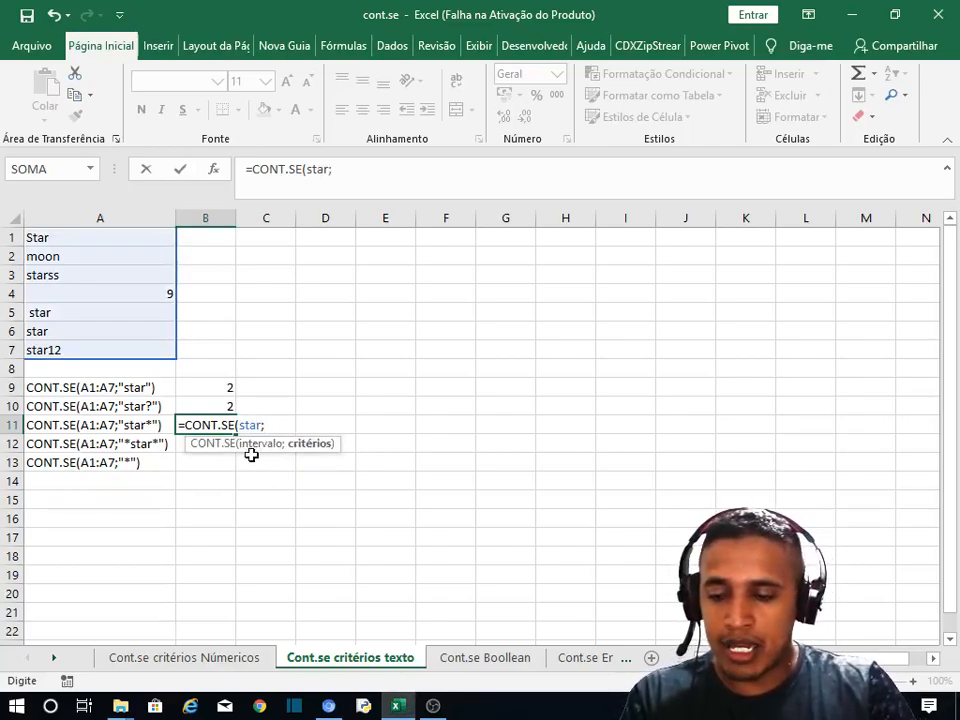
pyautogui.write('"star')
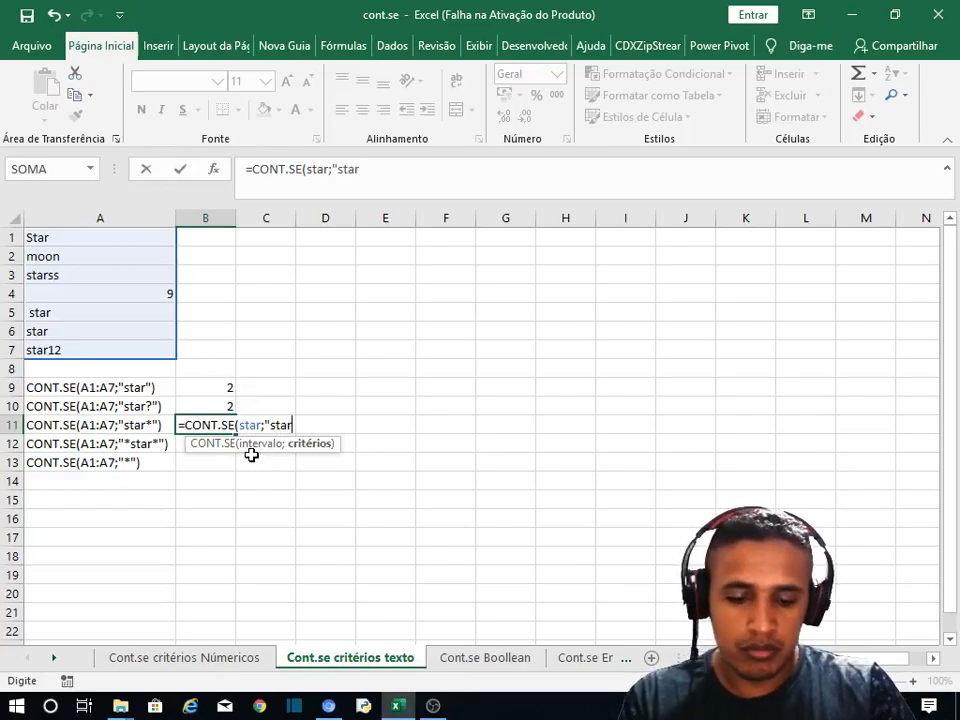
pyautogui.write('*')
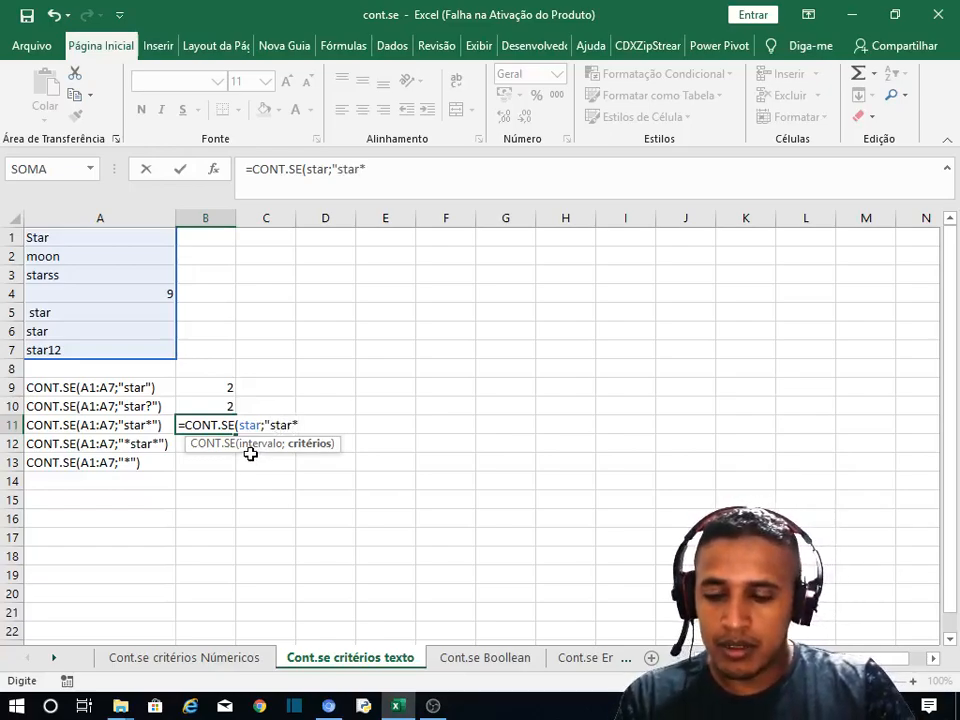
pyautogui.write('")')
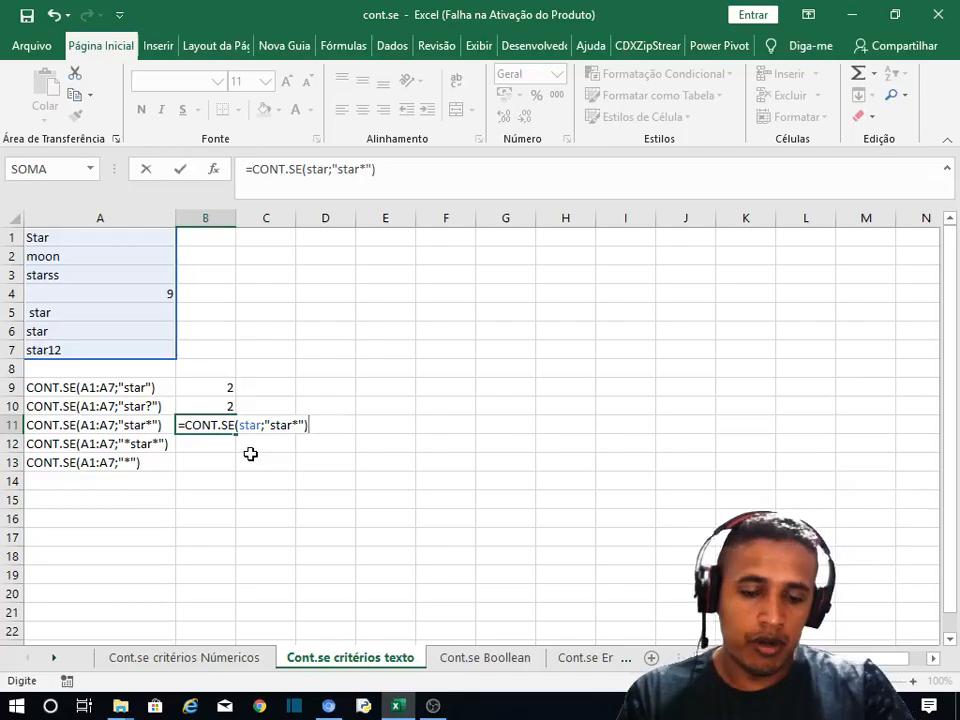
pyautogui.press('Return')
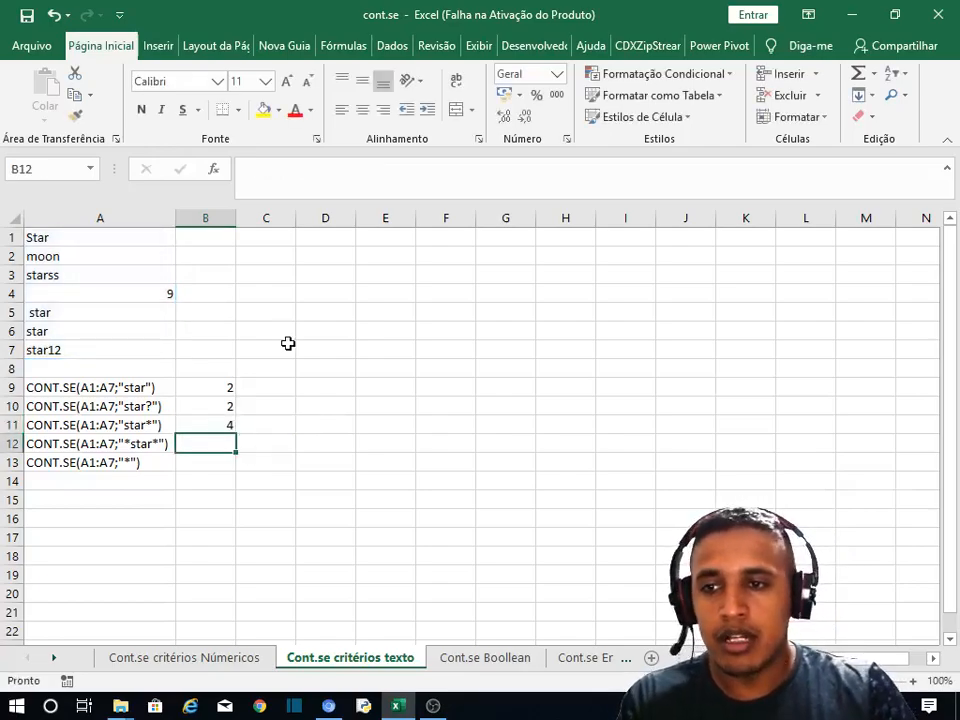
# Examine the star* criterion in the B11 formula and the leading space before the text in A5
pyautogui.click(218, 427)
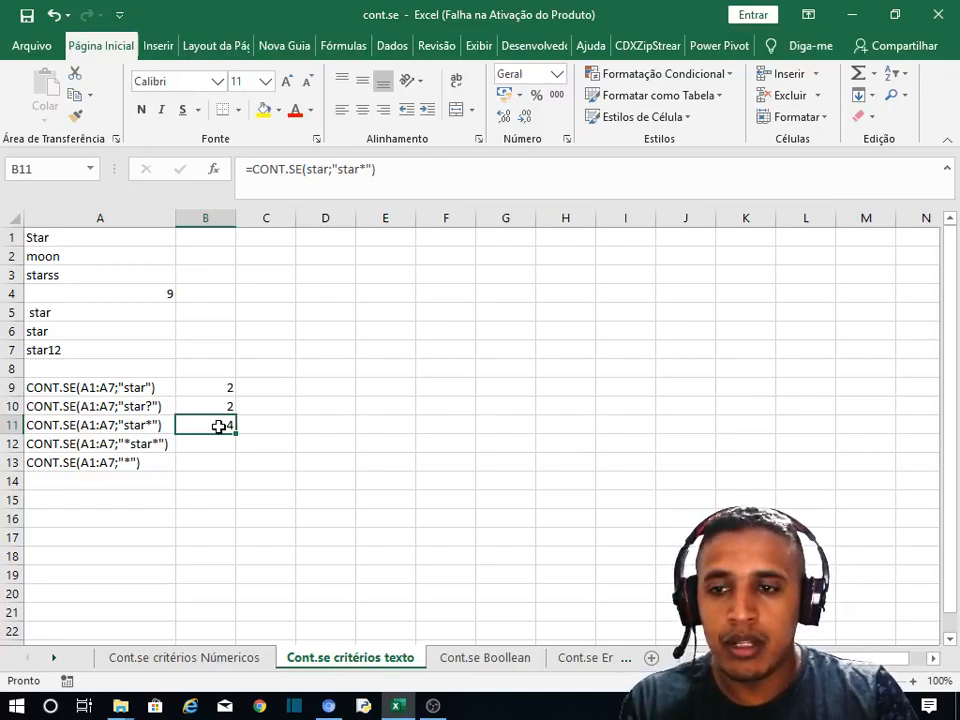
pyautogui.doubleClick(218, 427)
pyautogui.moveTo(266, 428); pyautogui.dragTo(292, 424)
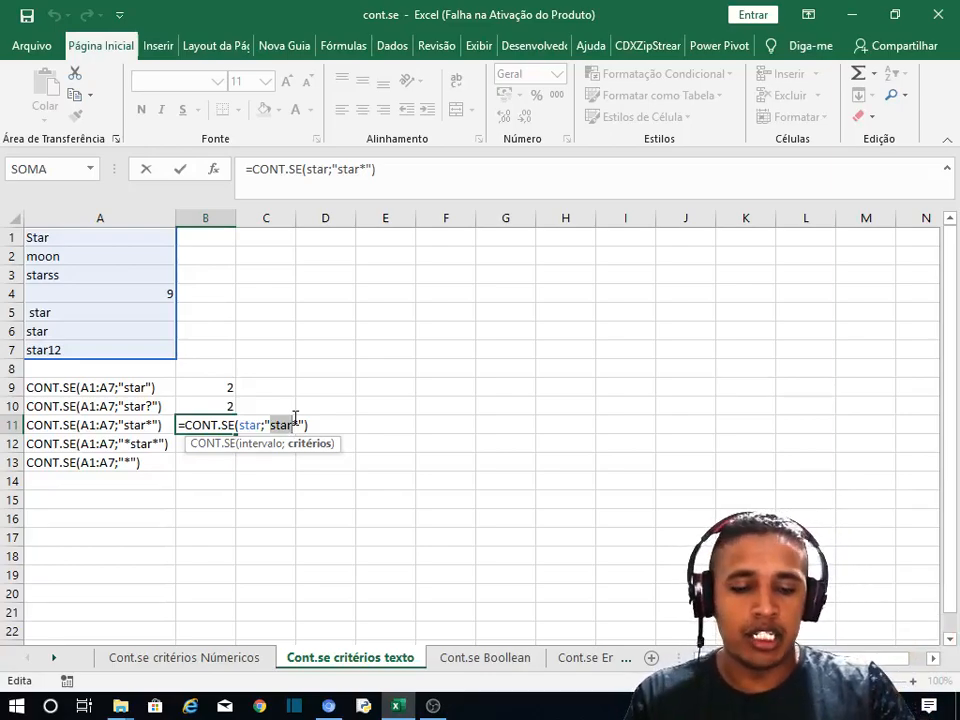
pyautogui.press('Return')
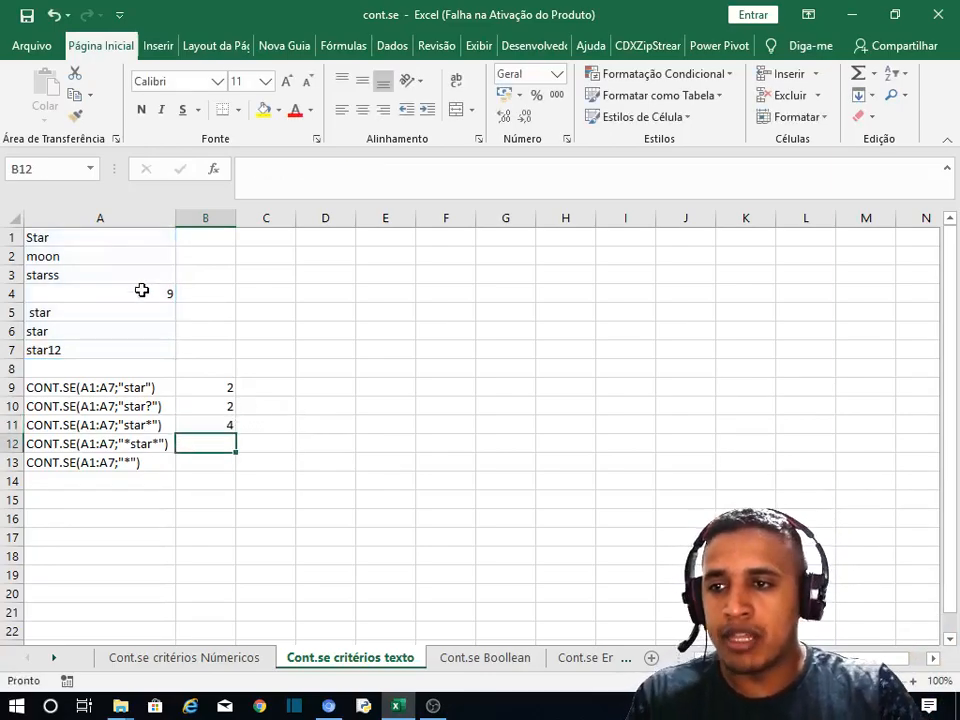
pyautogui.click(61, 313)
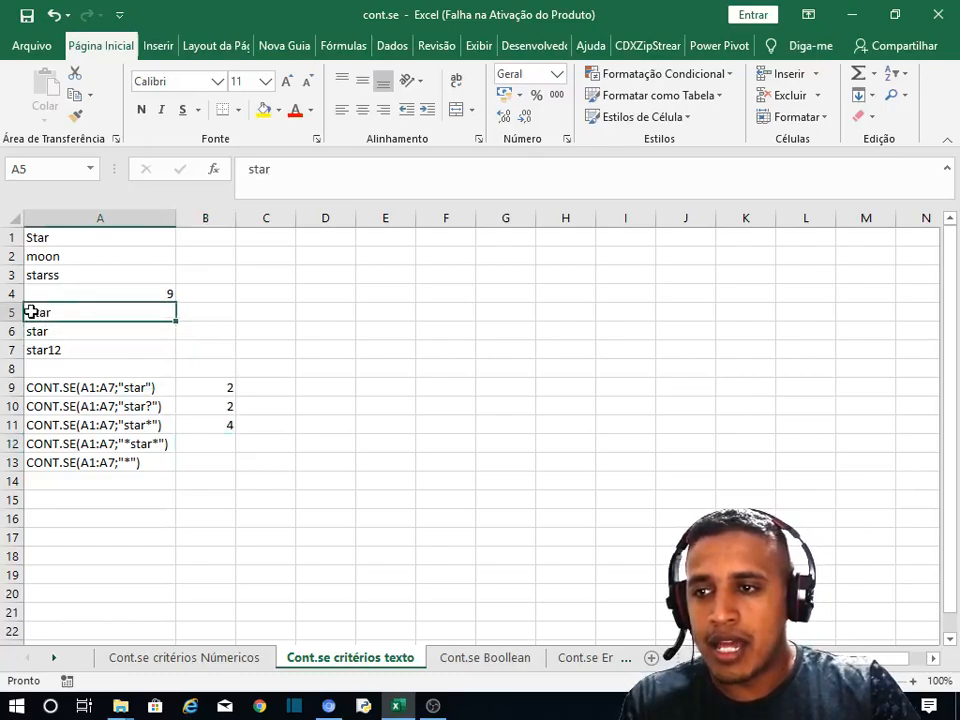
pyautogui.doubleClick(31, 313)
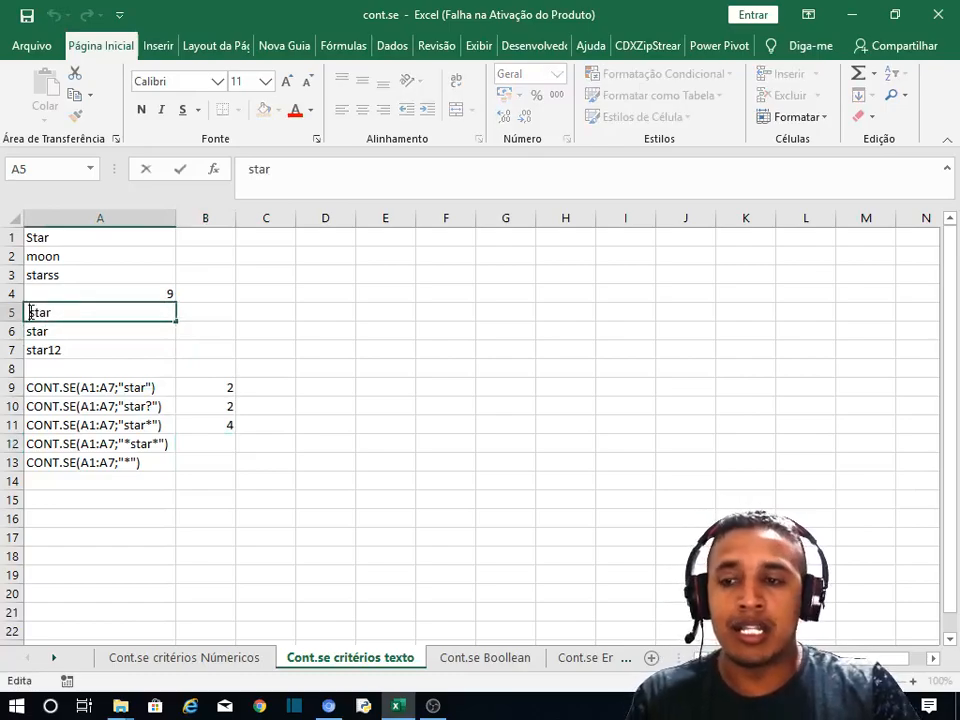
pyautogui.press('Return')
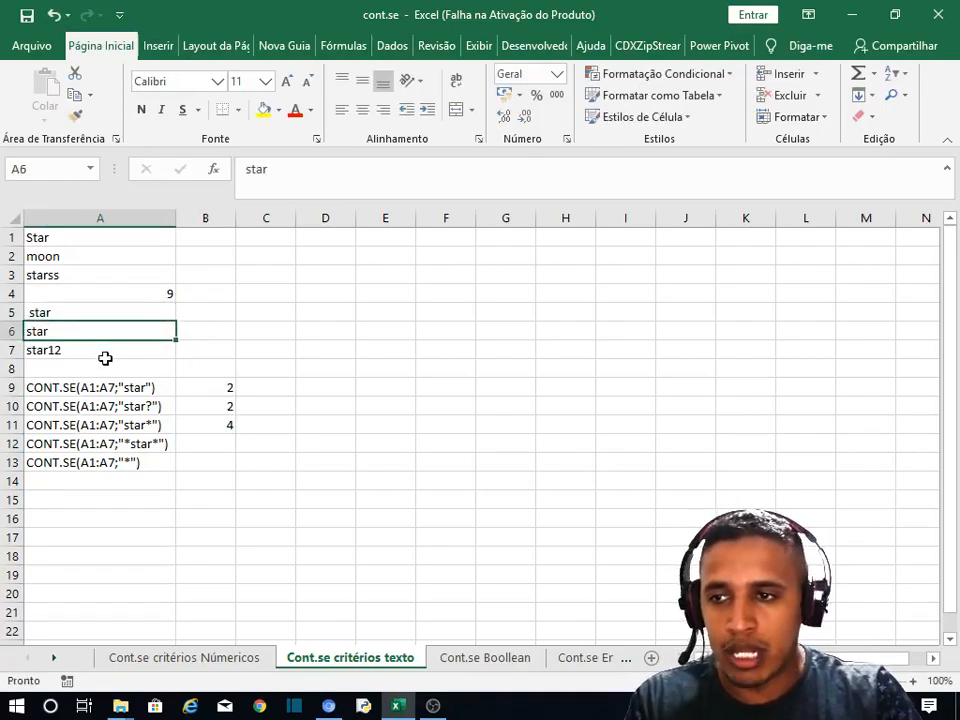
# Highlight A6:A7, A1 and A3 together as the entries matching the star* criterion, and clear the selection
pyautogui.moveTo(60, 350); pyautogui.dragTo(62, 336)
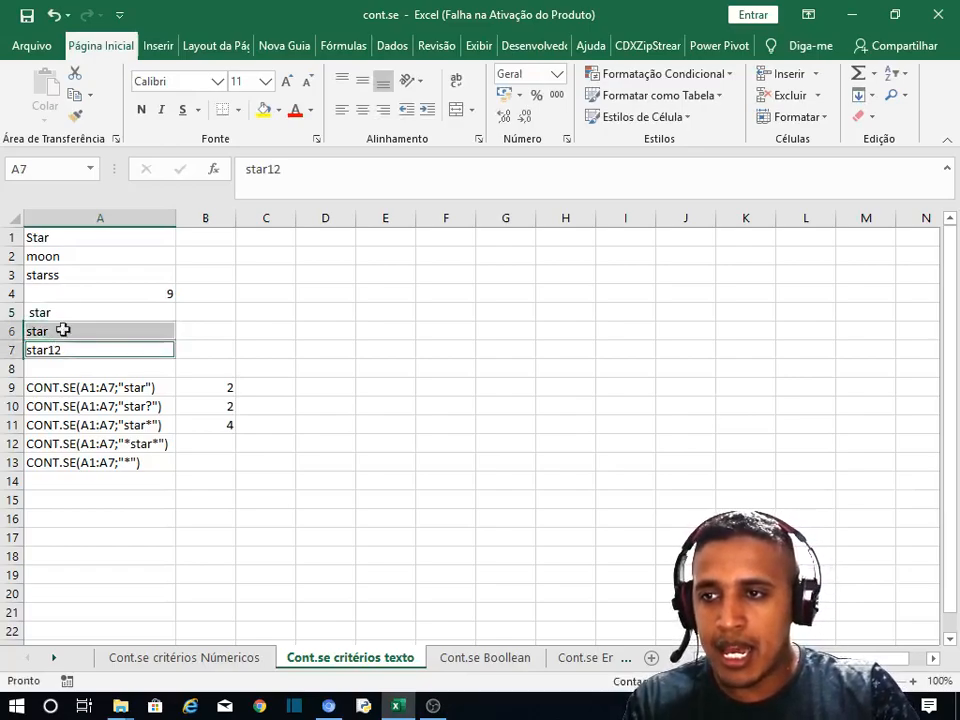
pyautogui.keyDown('ctrl'); pyautogui.click(60, 236); pyautogui.keyUp('ctrl')
pyautogui.keyDown('ctrl'); pyautogui.click(62, 274); pyautogui.keyUp('ctrl')
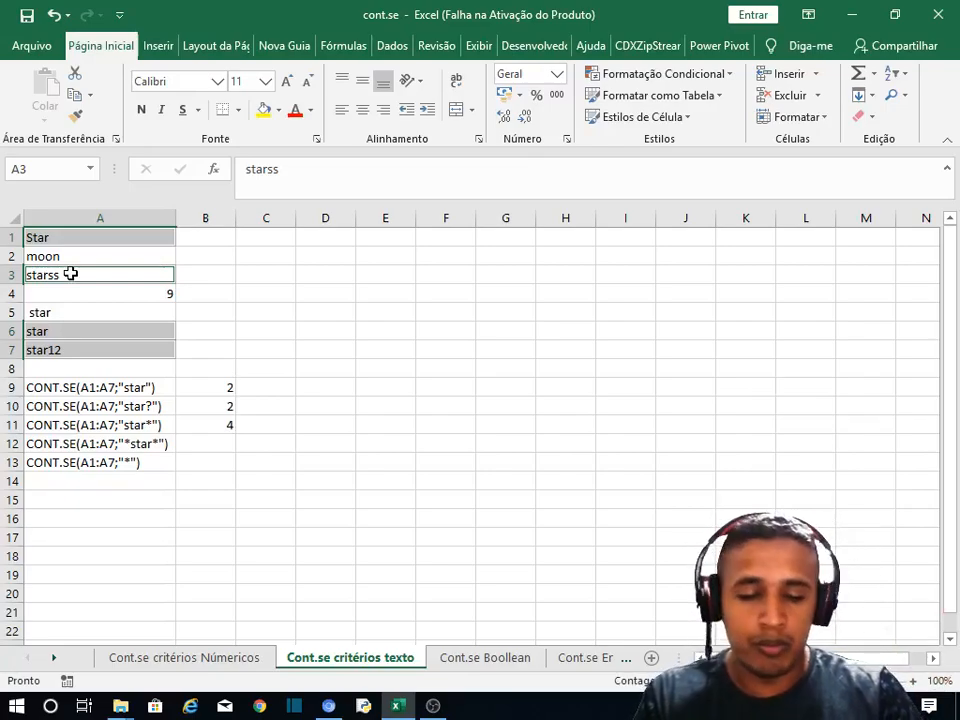
pyautogui.click(364, 401)
# Enter =CONT.SE(star;"*star*") in B12 to count the entries containing star anywhere, and check the count
pyautogui.click(210, 443)
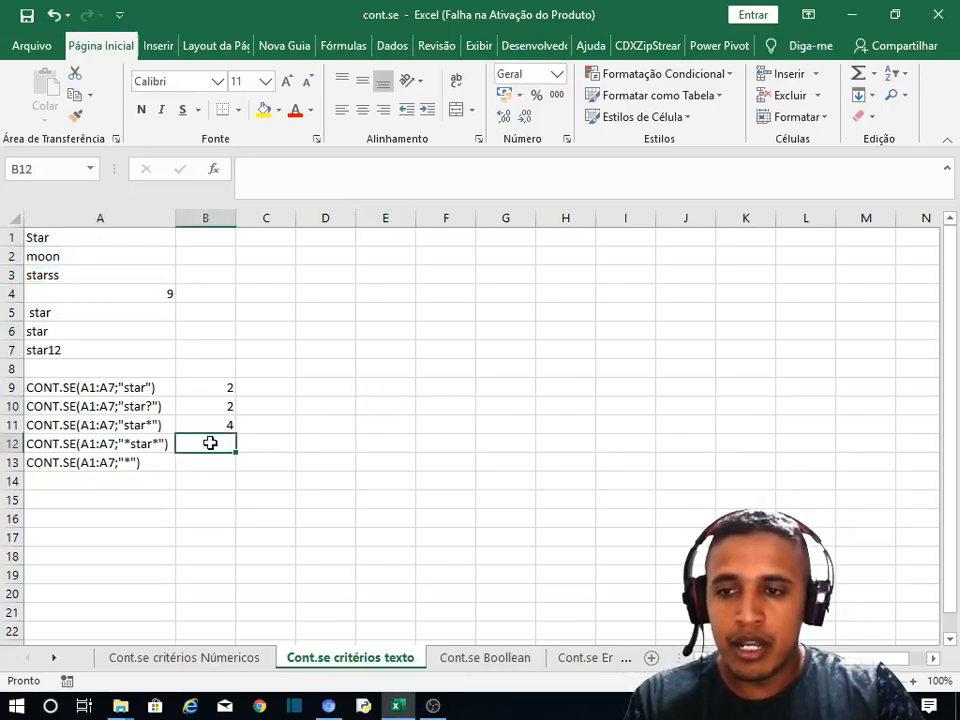
pyautogui.click(133, 443)
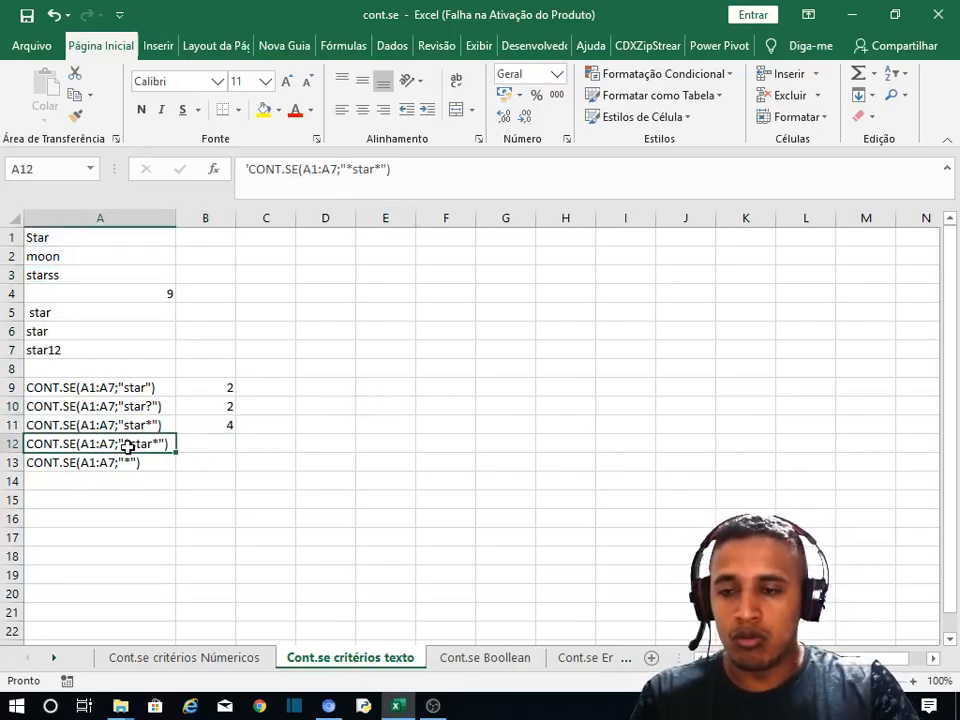
pyautogui.click(189, 442)
pyautogui.write('=')
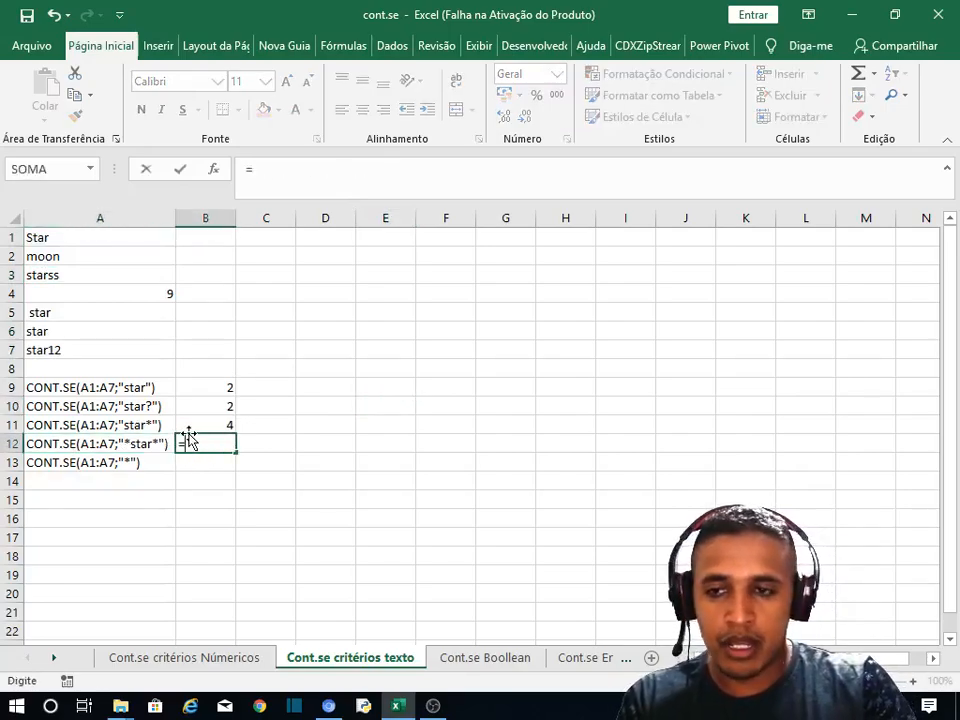
pyautogui.write('cont')
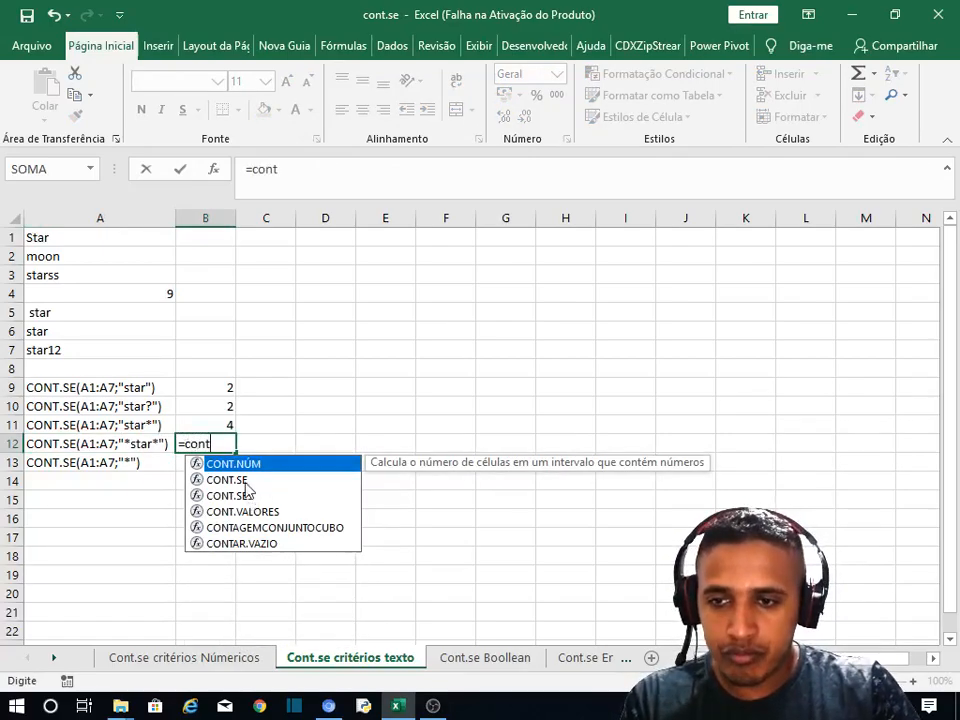
pyautogui.doubleClick(244, 480)
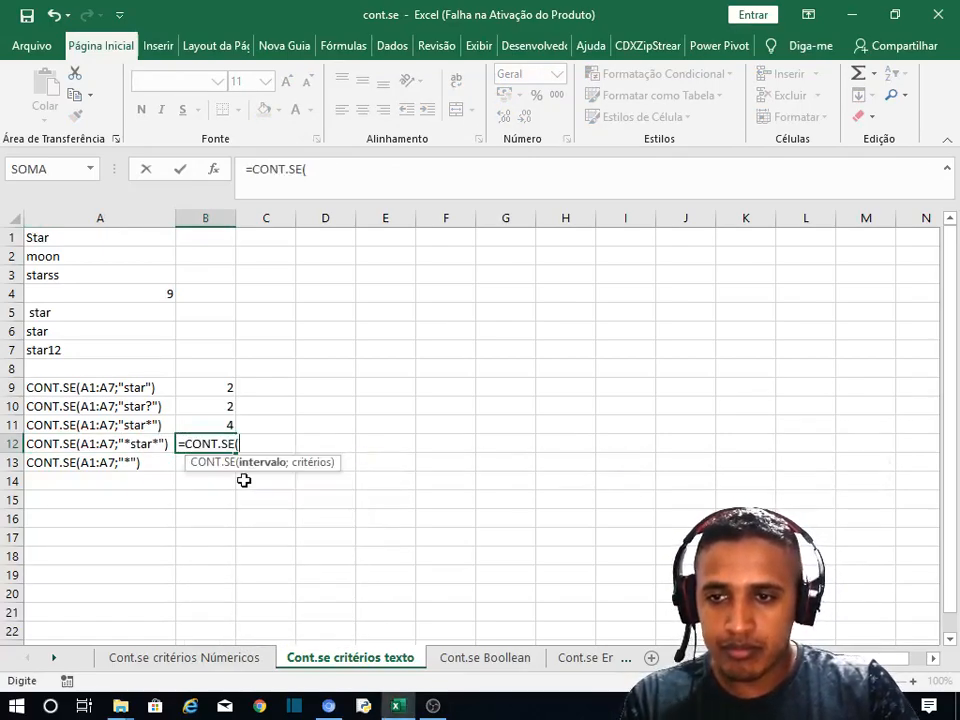
pyautogui.write('star')
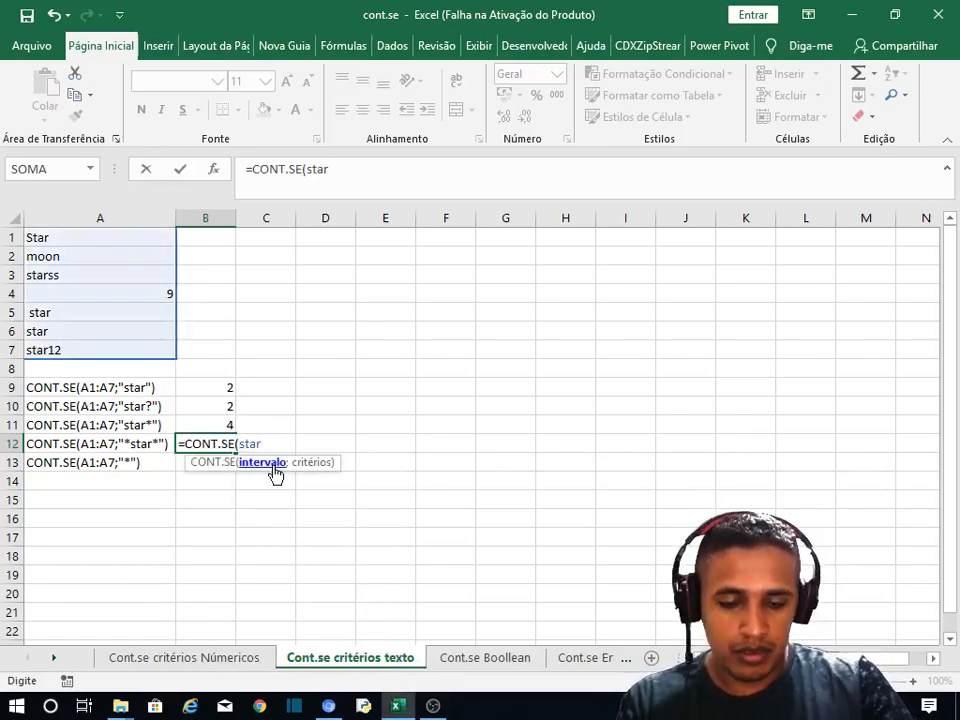
pyautogui.write(';')
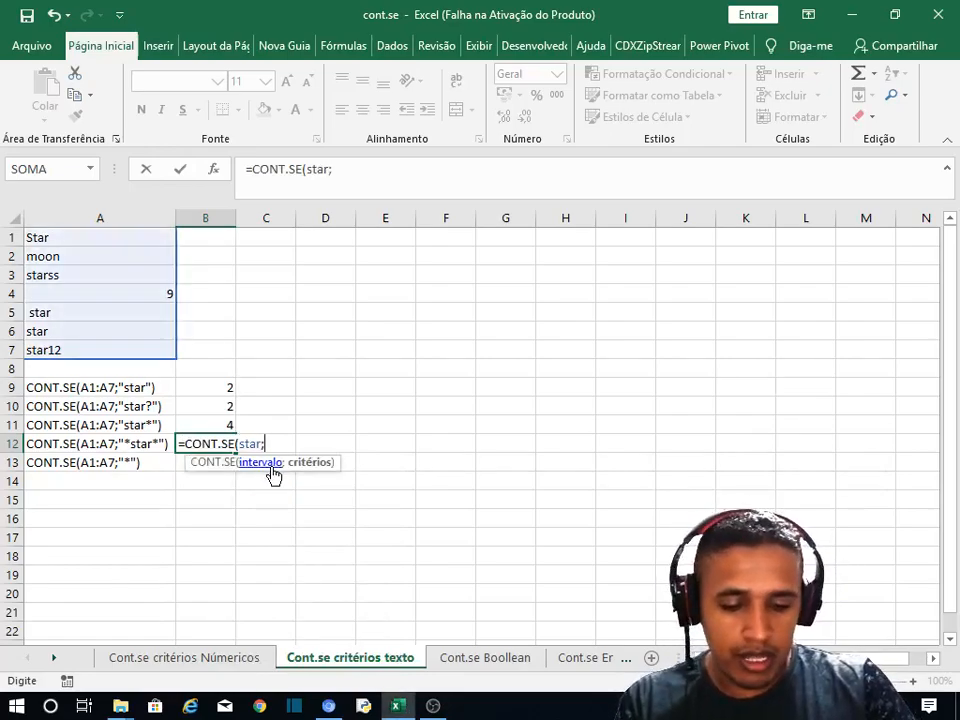
pyautogui.write('"')
pyautogui.write('*')
pyautogui.write('star')
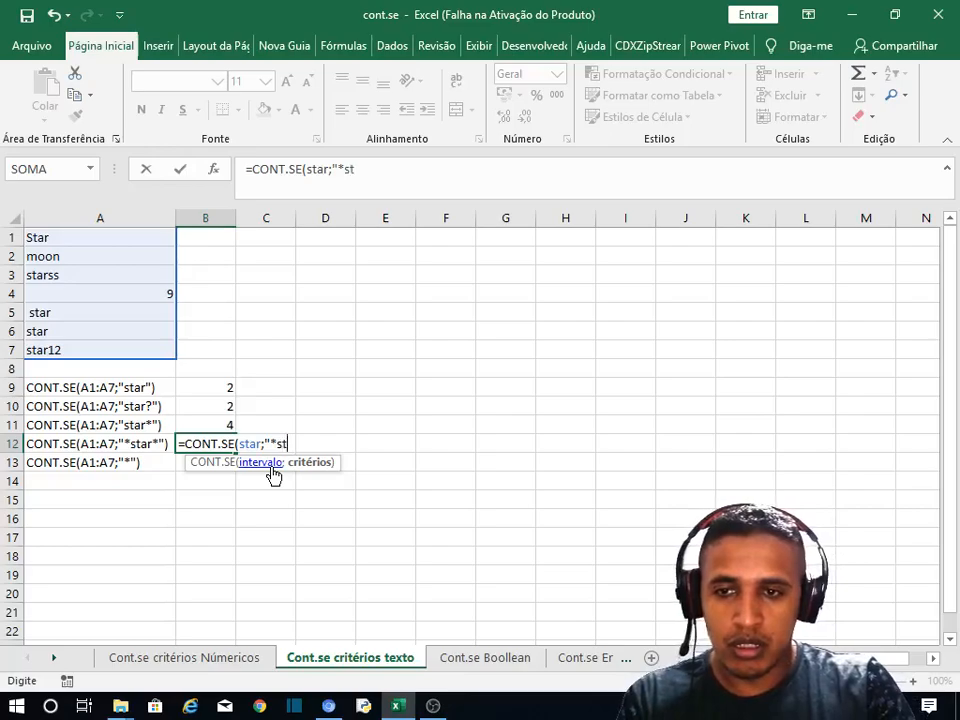
pyautogui.write('*"')
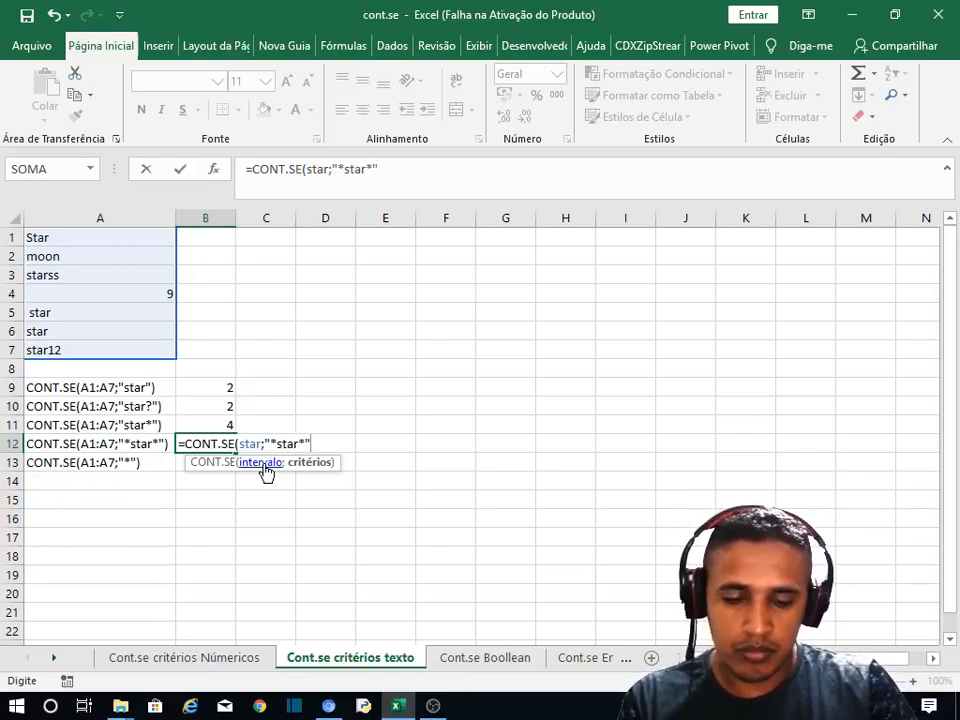
pyautogui.write(')')
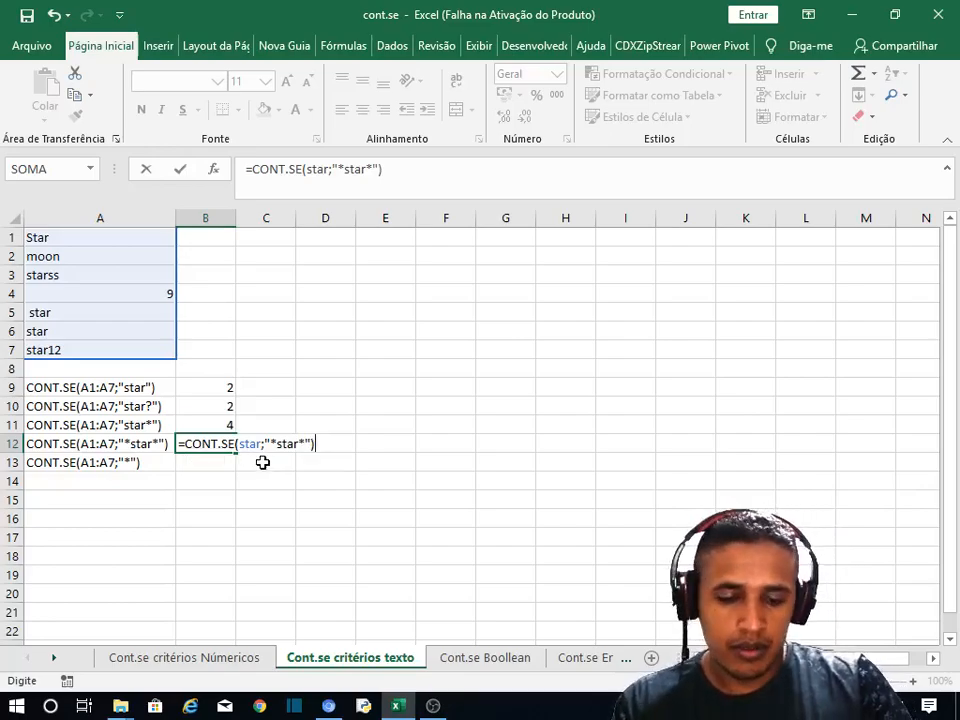
pyautogui.press('Return')
pyautogui.click(230, 443)
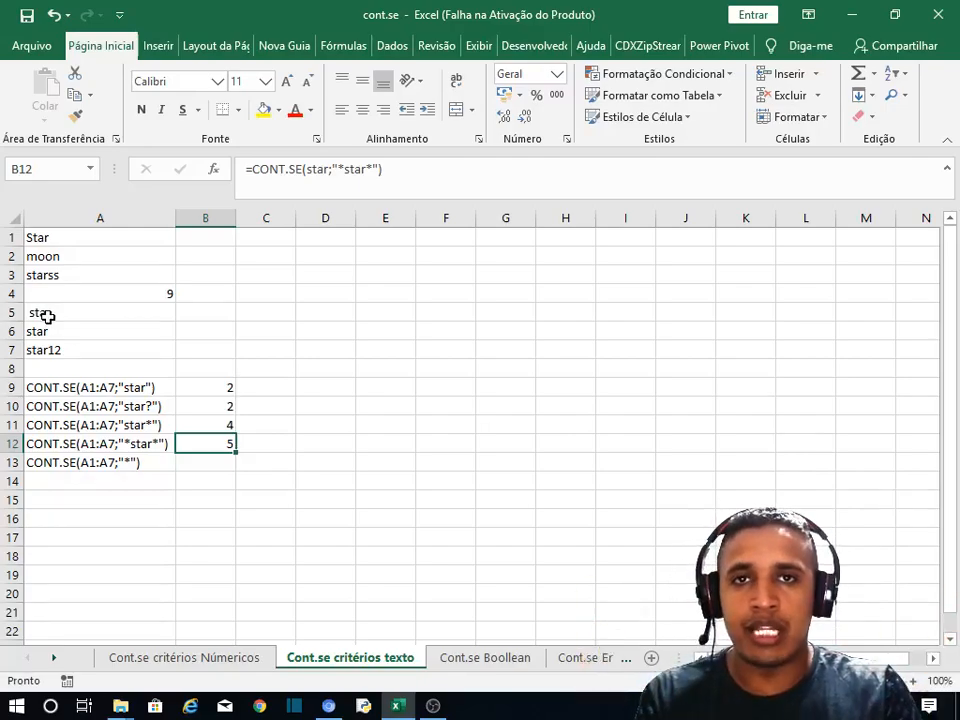
pyautogui.click(232, 462)
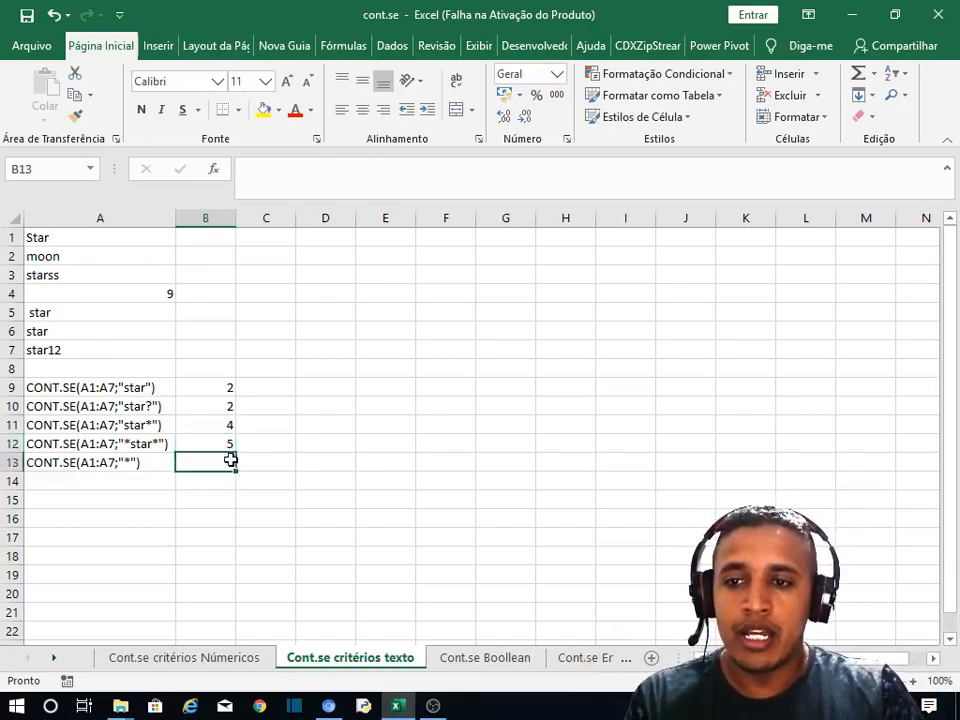
pyautogui.click(134, 463)
pyautogui.hotkey('ctrl', 'c')
pyautogui.click(203, 458)
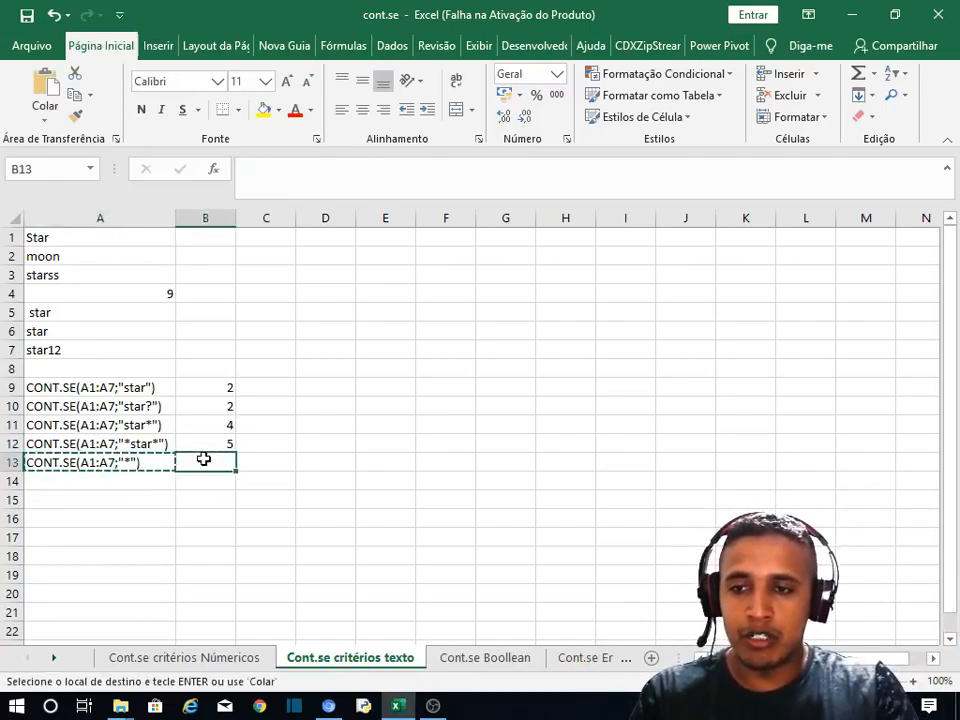
pyautogui.press('Escape')
pyautogui.write('=')
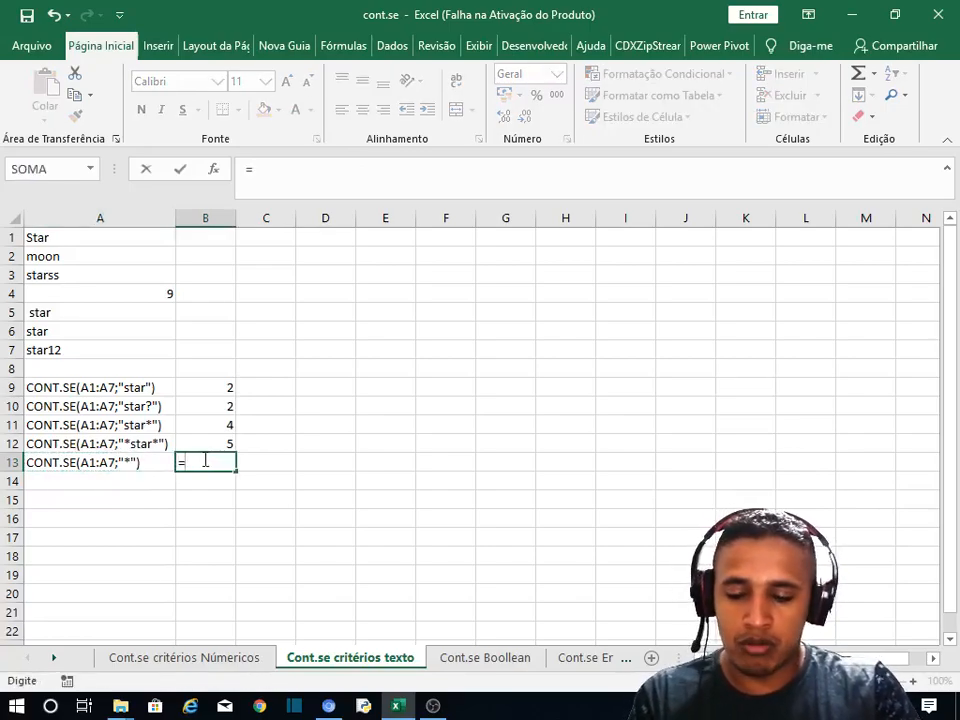
pyautogui.press('Escape')
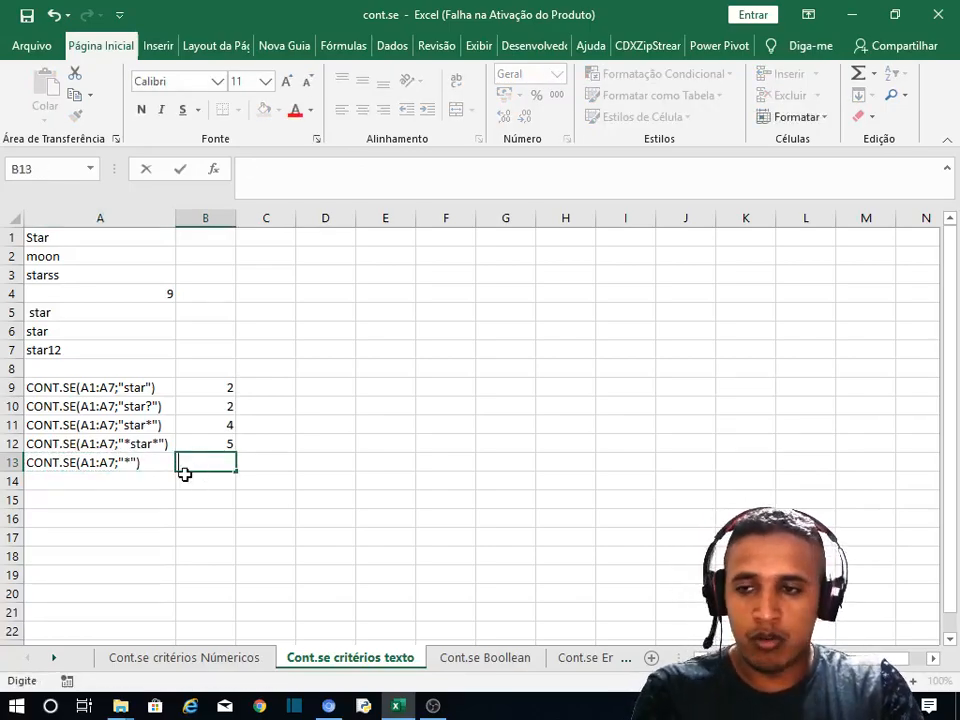
pyautogui.click(133, 465)
pyautogui.hotkey('ctrl', 'c')
pyautogui.click(220, 466)
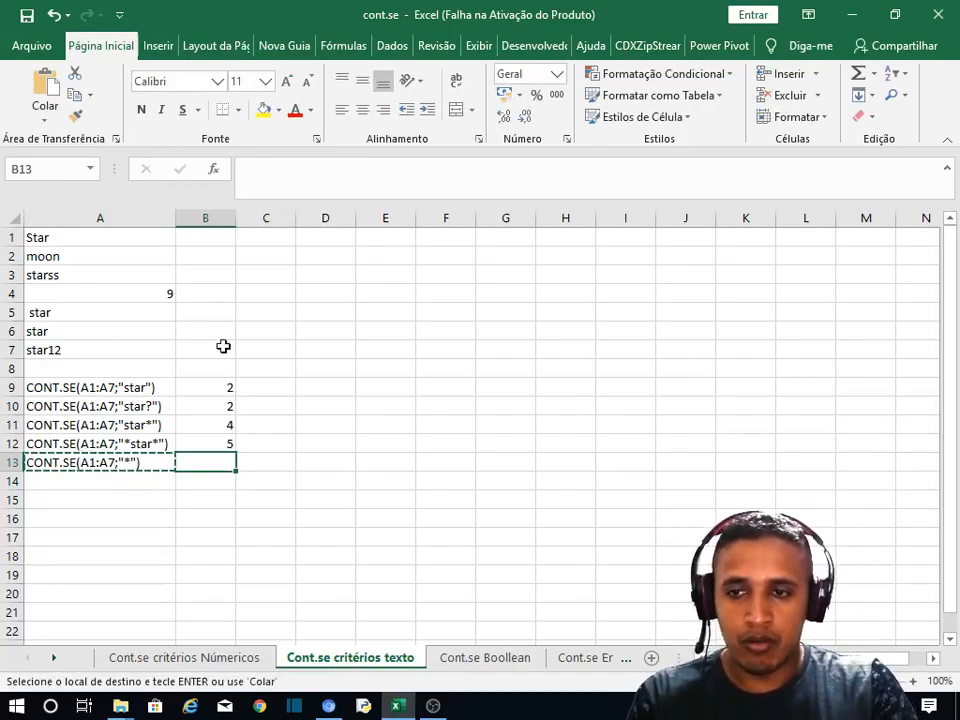
pyautogui.write('=')
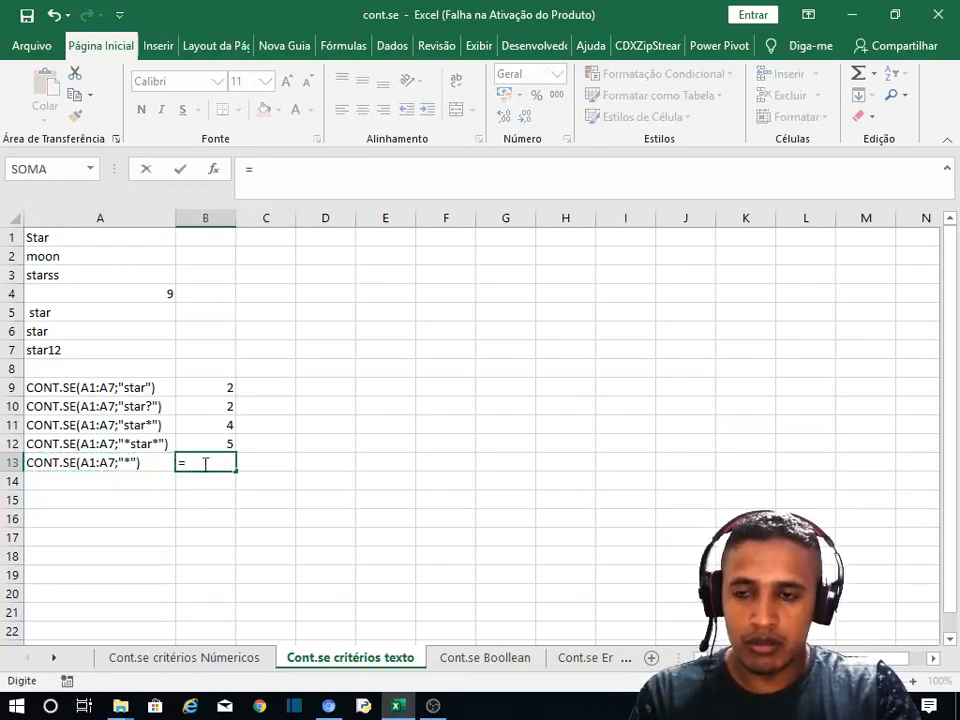
pyautogui.press('BackSpace')
pyautogui.click(154, 536)
# Copy the A13 example into B13 and make it the formula =CONT.SE(A1:A7;"*") to count every text entry
pyautogui.click(109, 461)
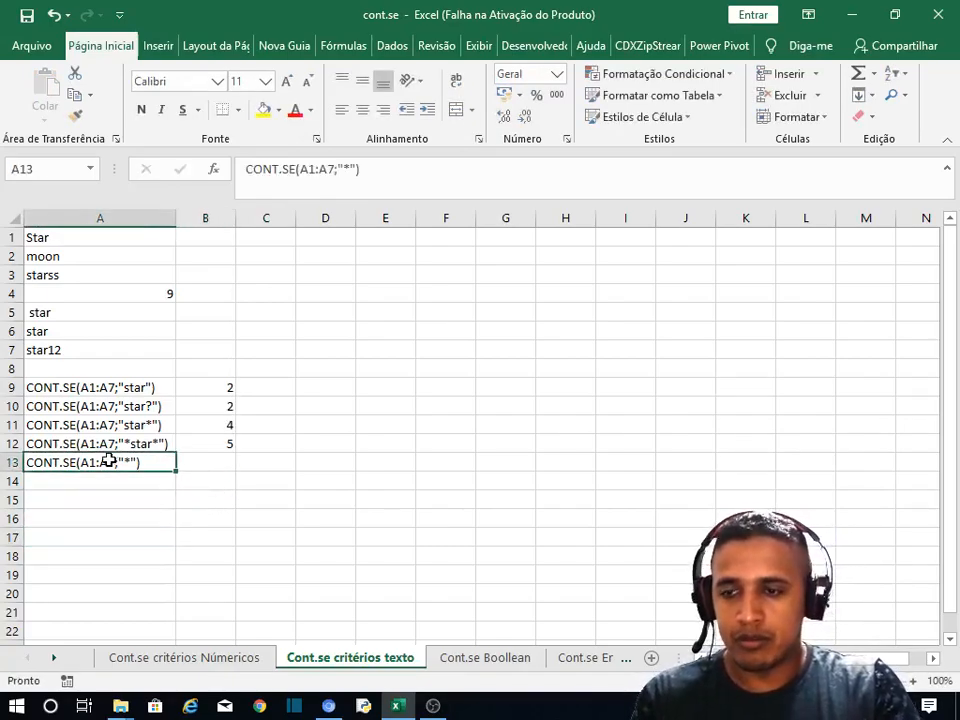
pyautogui.hotkey('ctrl', 'c')
pyautogui.click(199, 463)
pyautogui.hotkey('ctrl', 'v')
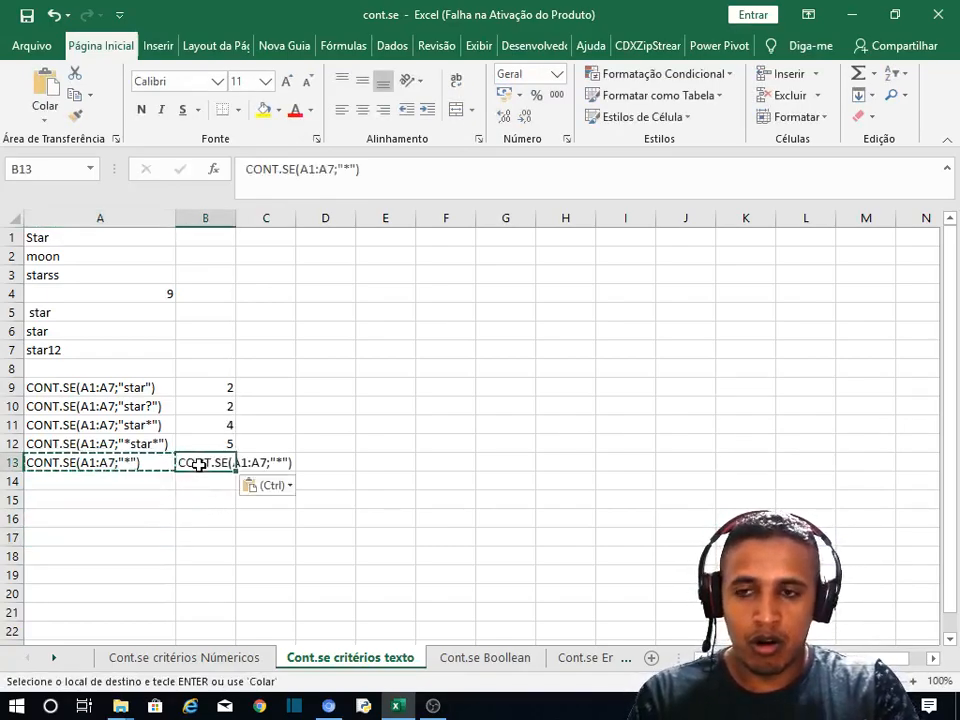
pyautogui.doubleClick(180, 464)
pyautogui.write('=')
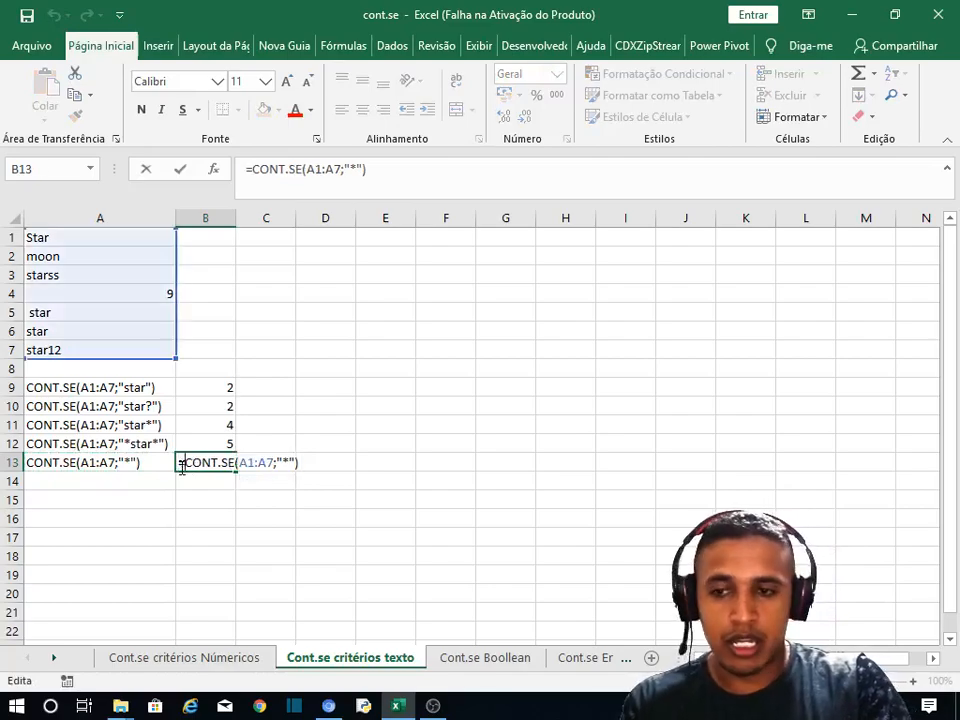
pyautogui.press('Return')
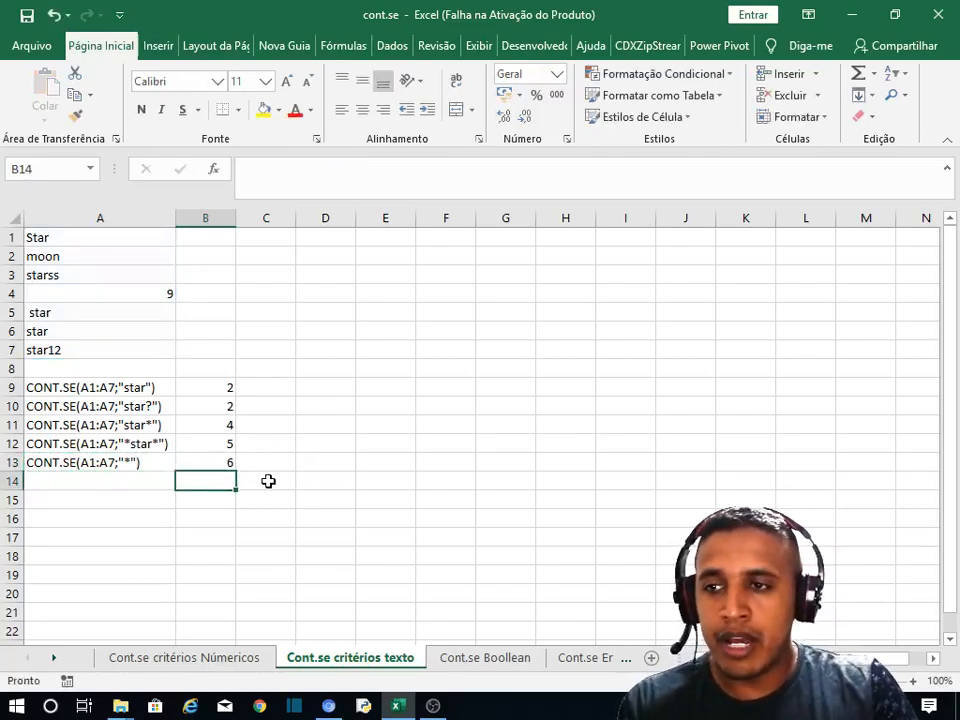
# Review the B13 formula against the entries in A1:A7 that its wildcard criterion covers
pyautogui.click(216, 467)
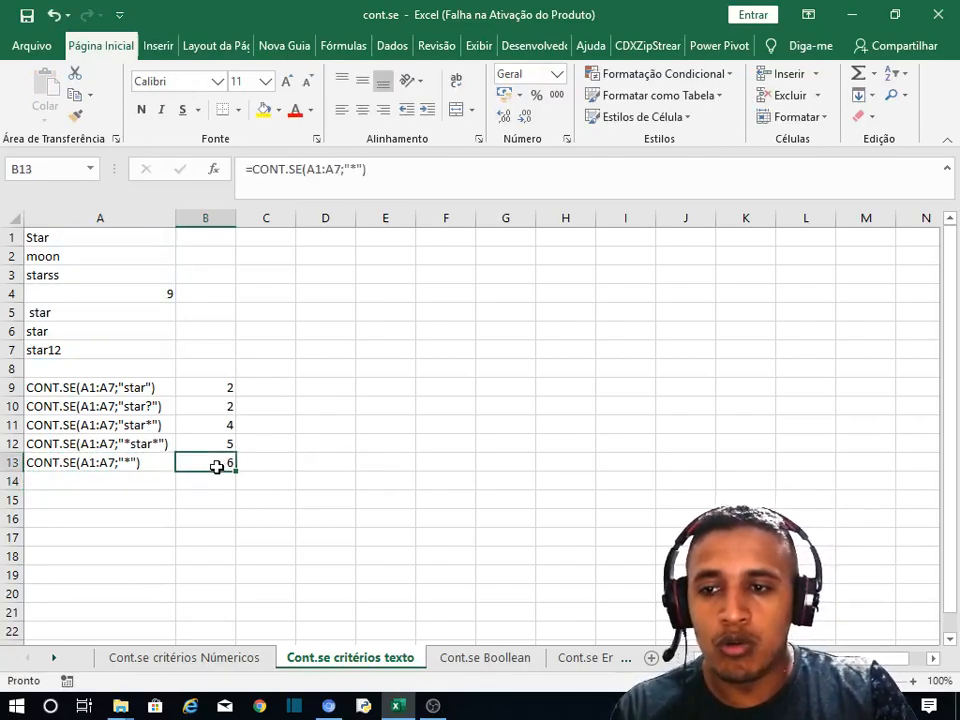
pyautogui.moveTo(106, 350); pyautogui.dragTo(90, 241)
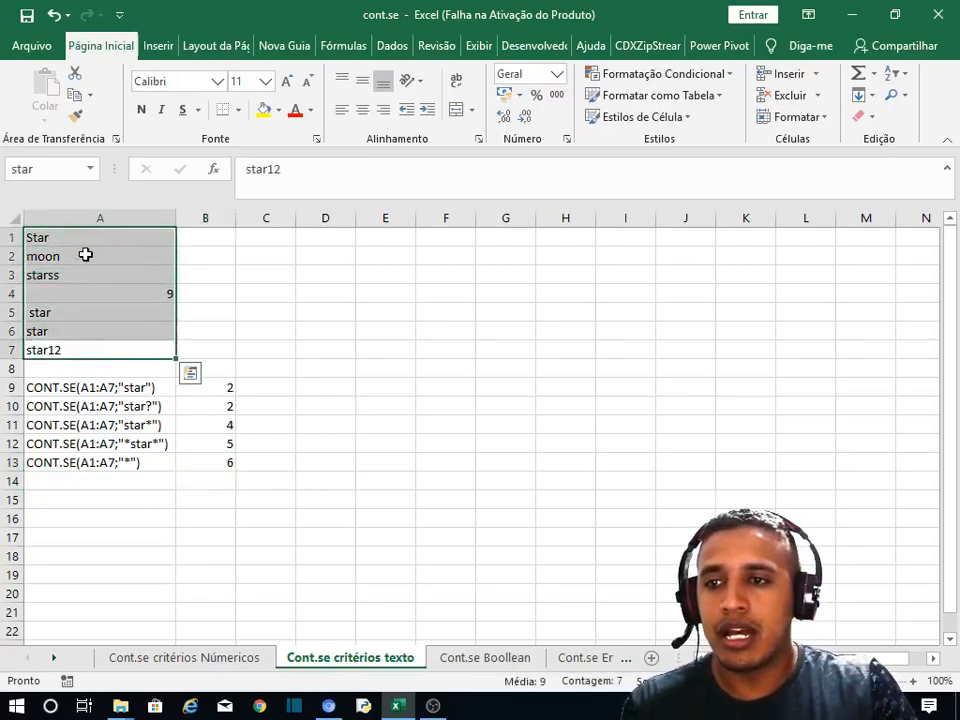
pyautogui.click(88, 349)
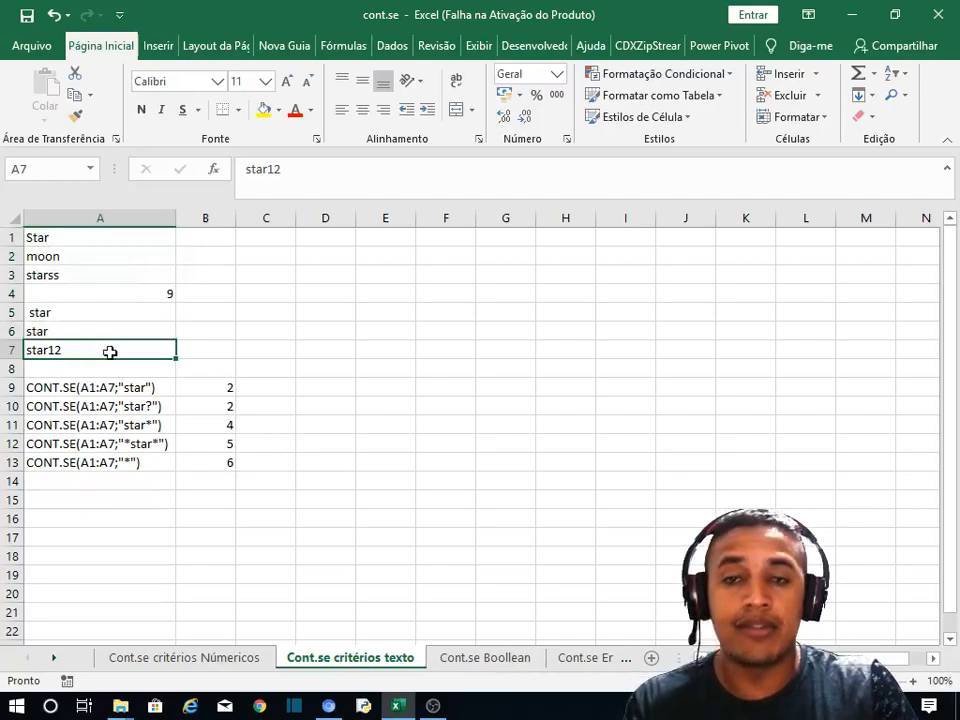
pyautogui.click(205, 464)
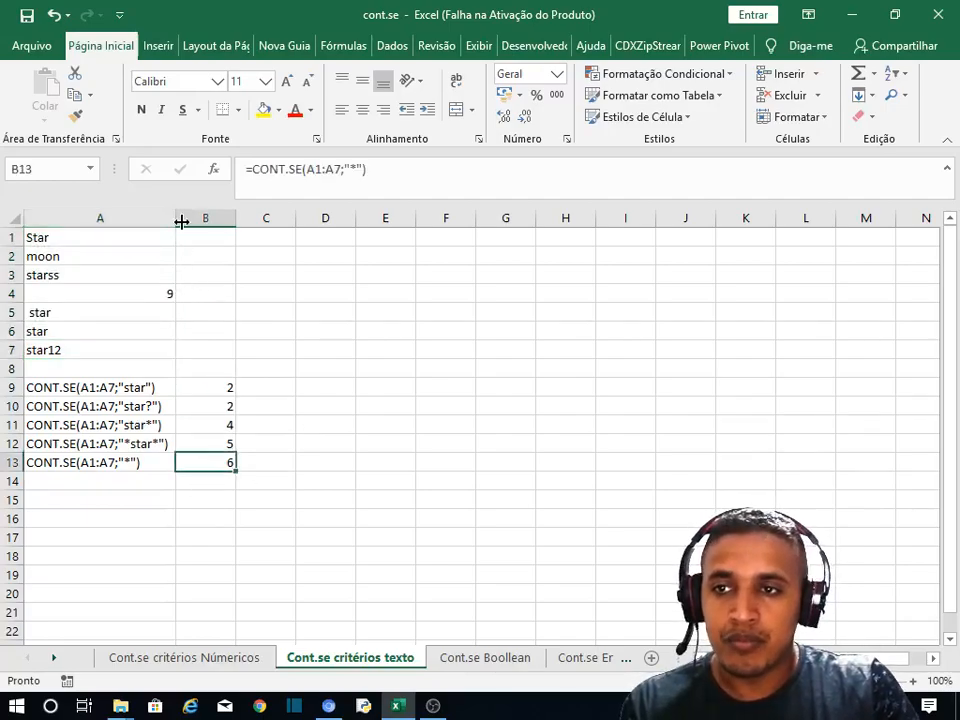
# Fit the width of column B to its contents and return to the result in B13
pyautogui.doubleClick(235, 224)
pyautogui.click(235, 219)
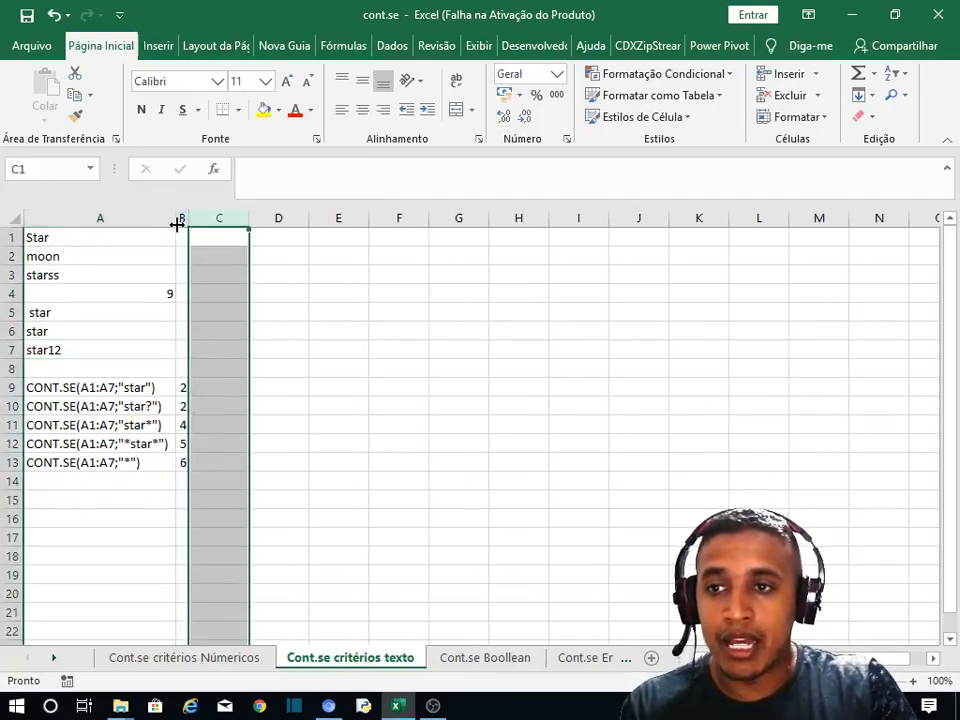
pyautogui.click(185, 456)
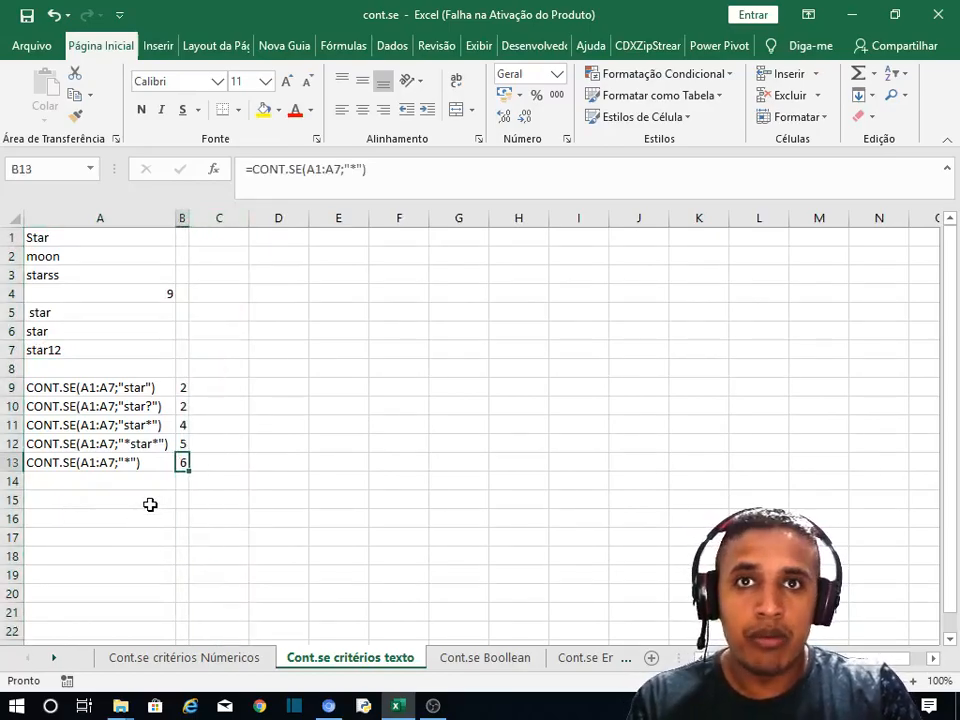
# On the Cont.se Boollean sheet, turn the A7 text into the formula =CONT.SE(A1:A5;VERDADEIRO)
pyautogui.click(485, 657)
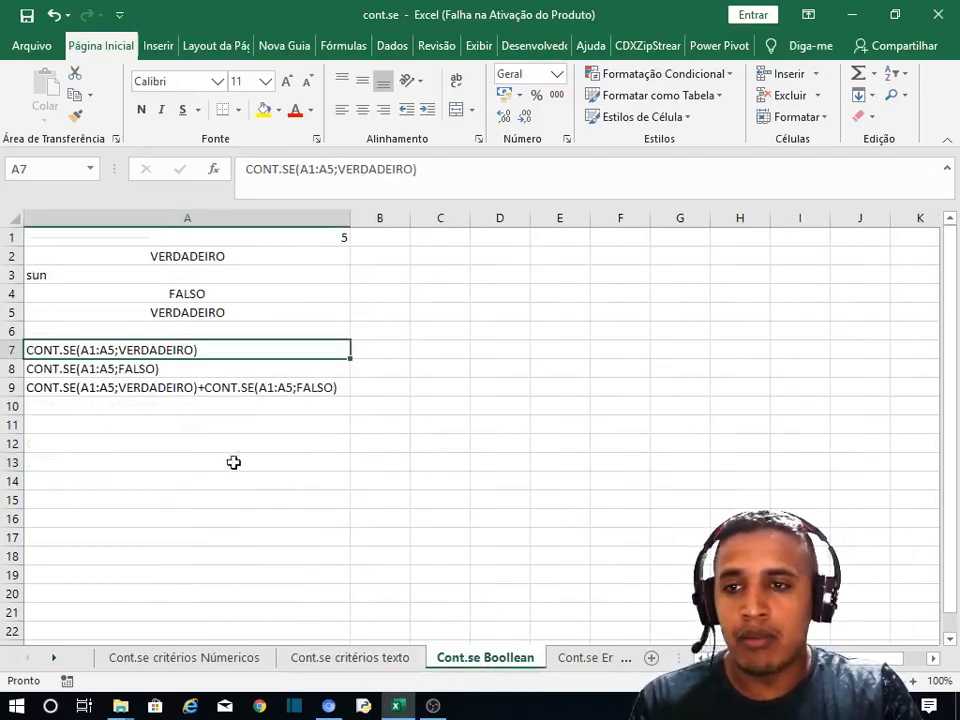
pyautogui.click(131, 387)
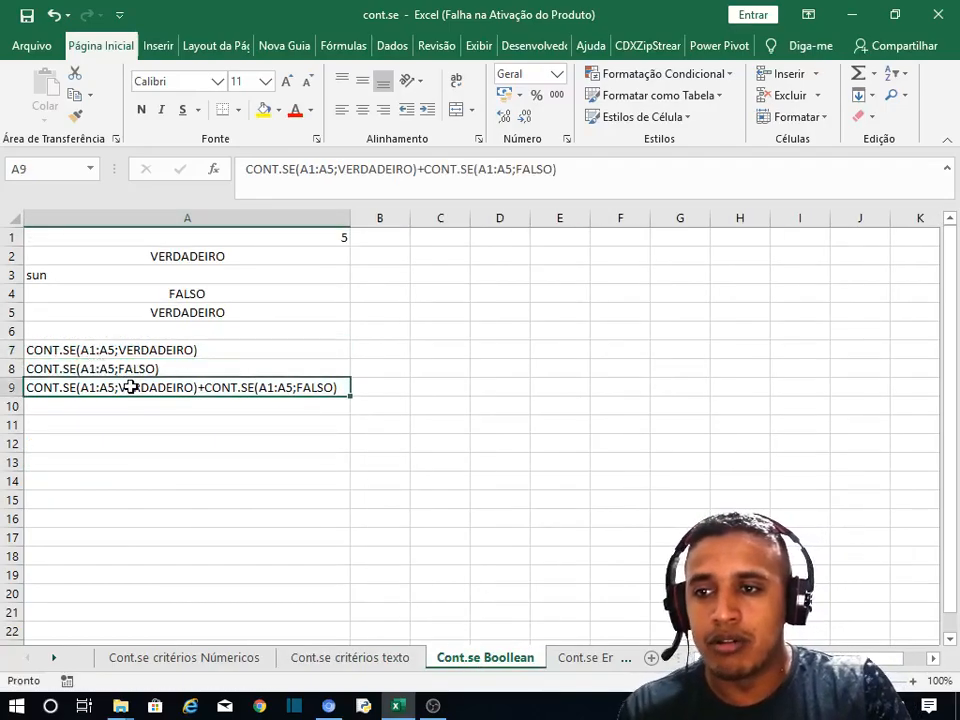
pyautogui.click(122, 349)
pyautogui.doubleClick(120, 349)
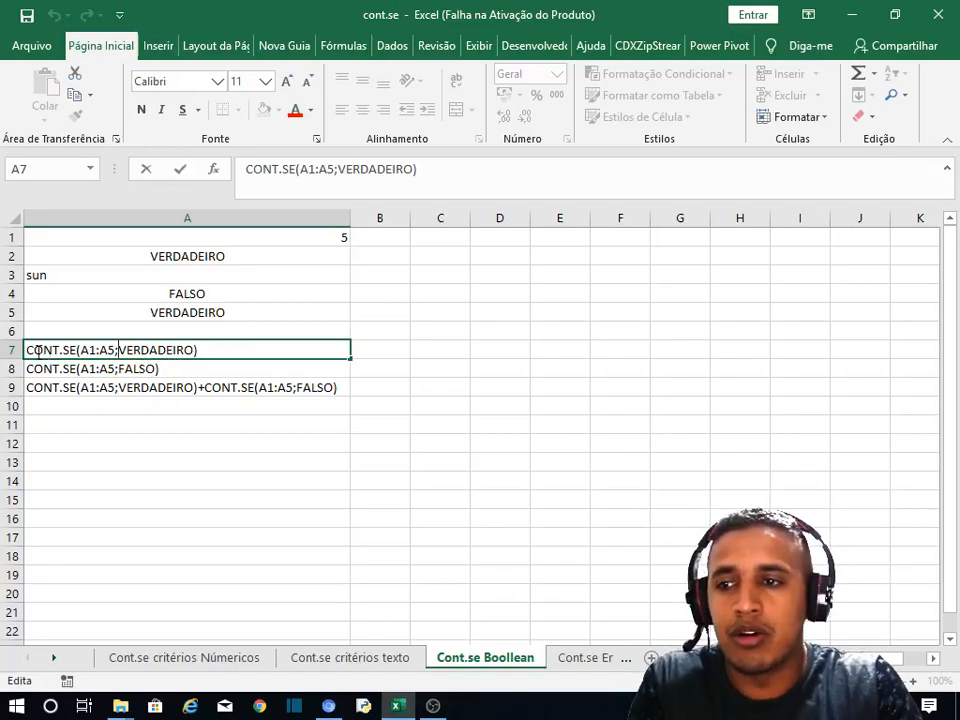
pyautogui.click(240, 168)
pyautogui.write('=')
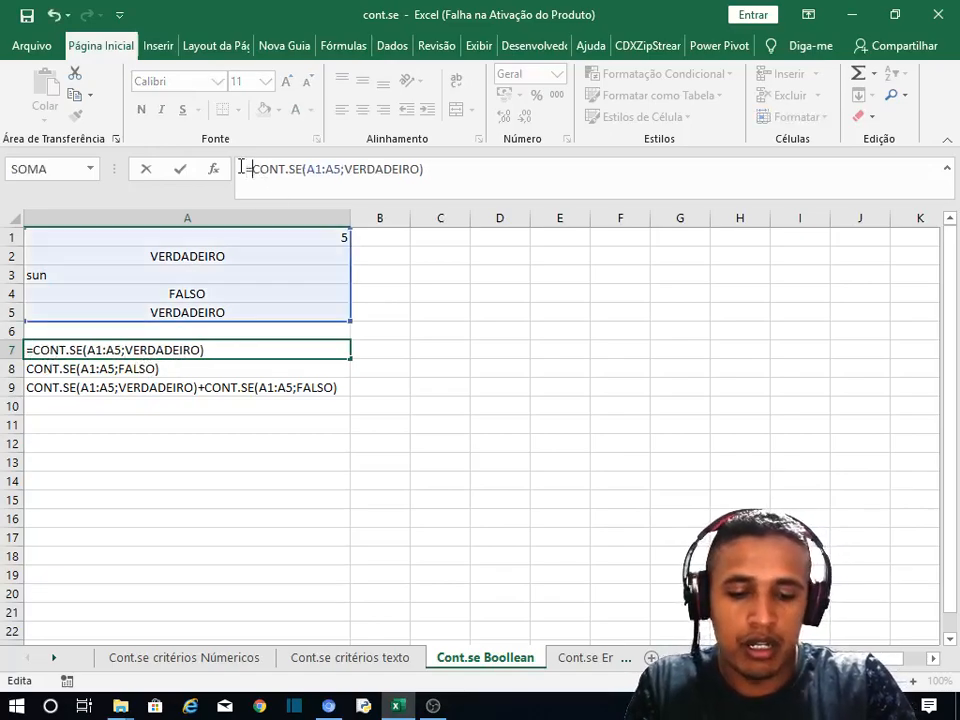
pyautogui.press('Return')
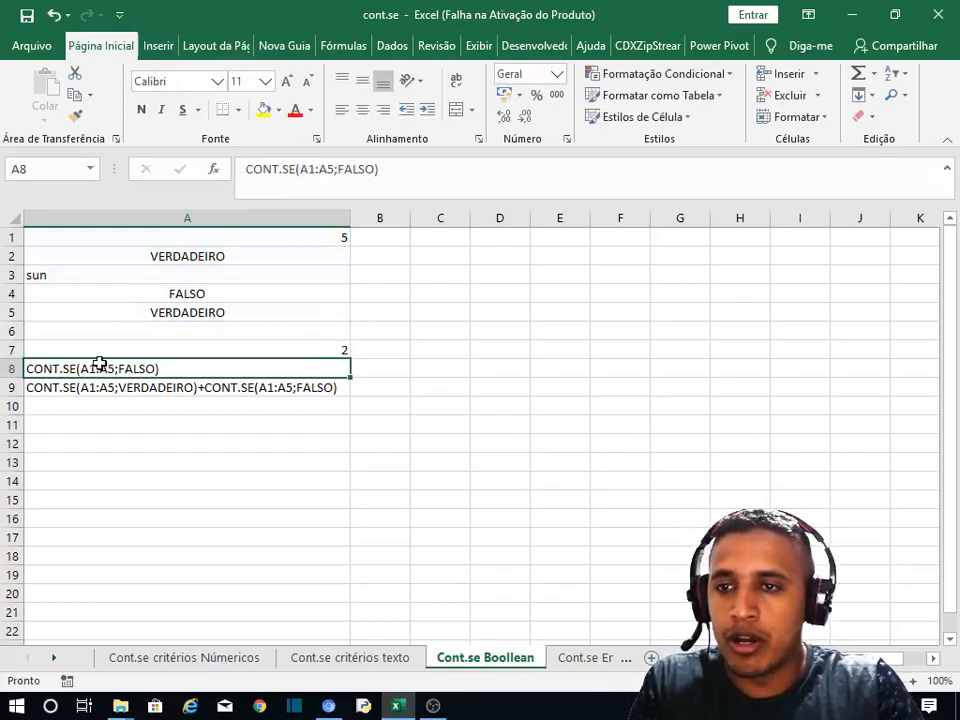
# Turn the A8 text into the formula =CONT.SE(A1:A5;FALSO) to count the false values
pyautogui.click(240, 168)
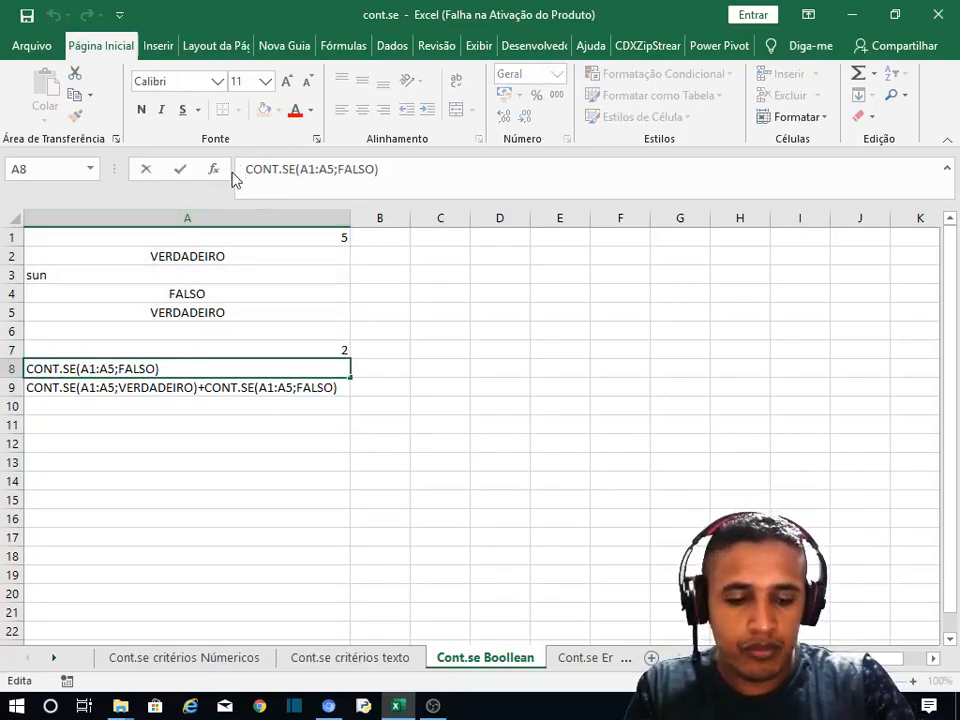
pyautogui.write('=')
pyautogui.press('Return')
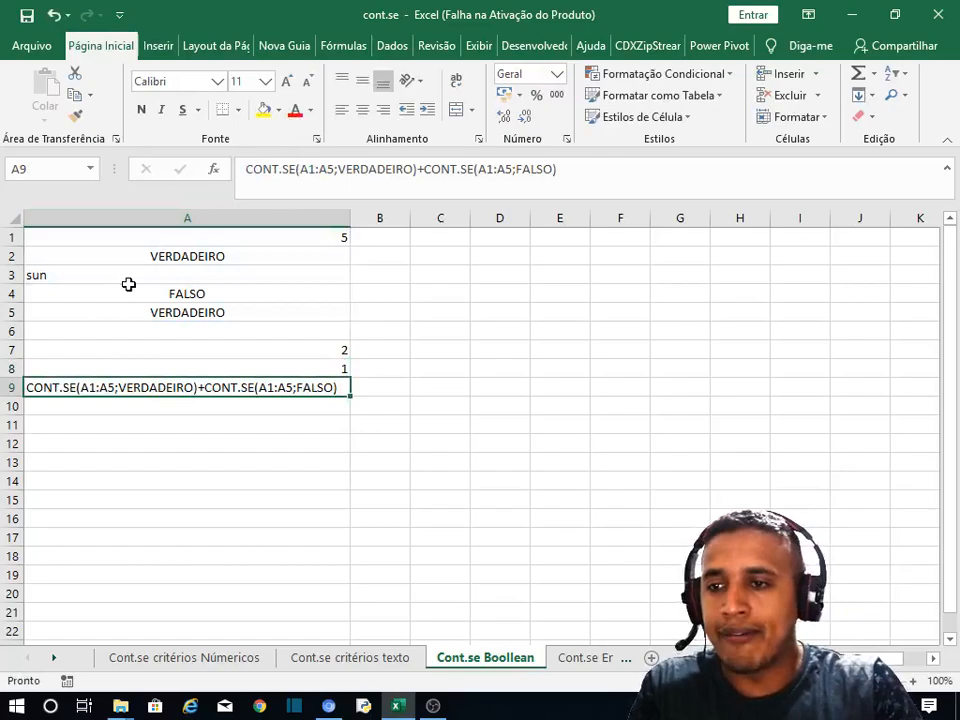
# Turn the A9 text into =CONT.SE(A1:A5;VERDADEIRO)+CONT.SE(A1:A5;FALSO) to count all Boolean values
pyautogui.doubleClick(35, 385)
pyautogui.write('=')
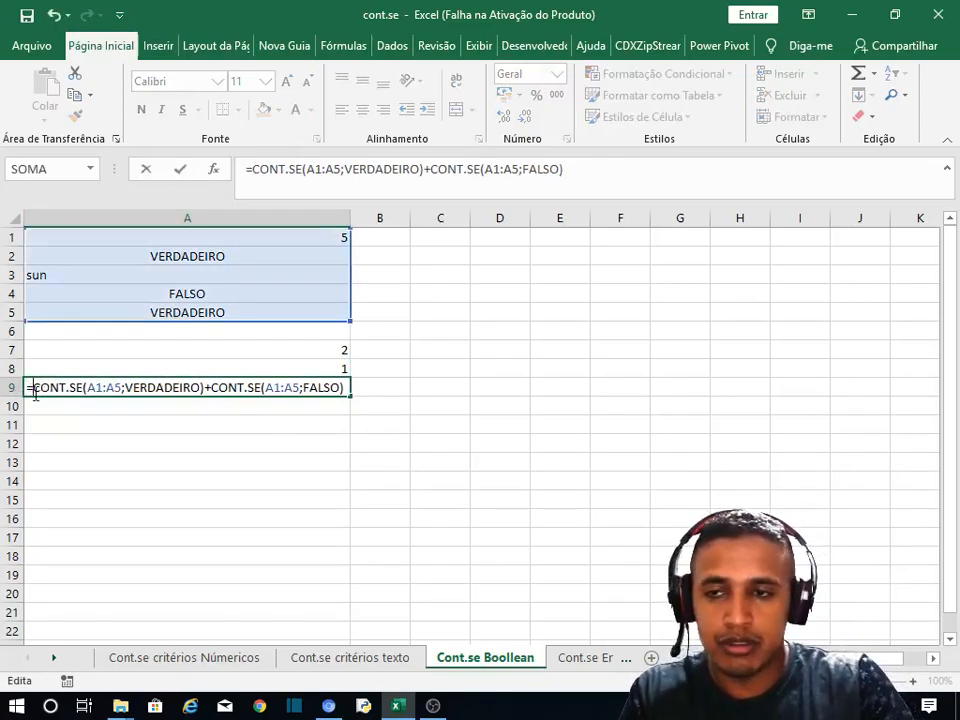
pyautogui.press('Return')
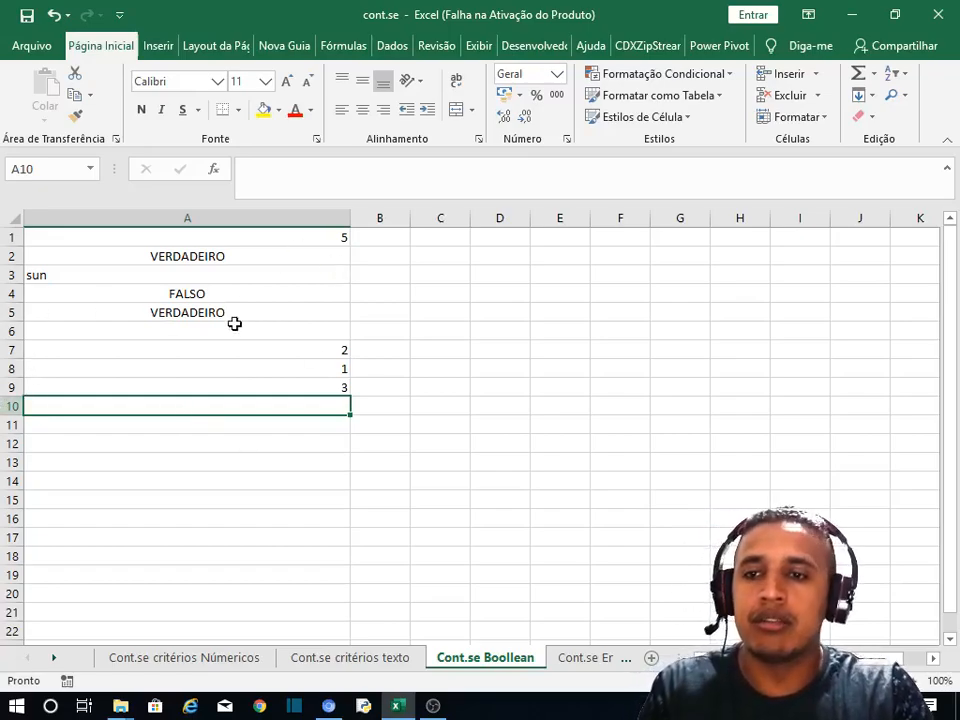
pyautogui.click(372, 311)
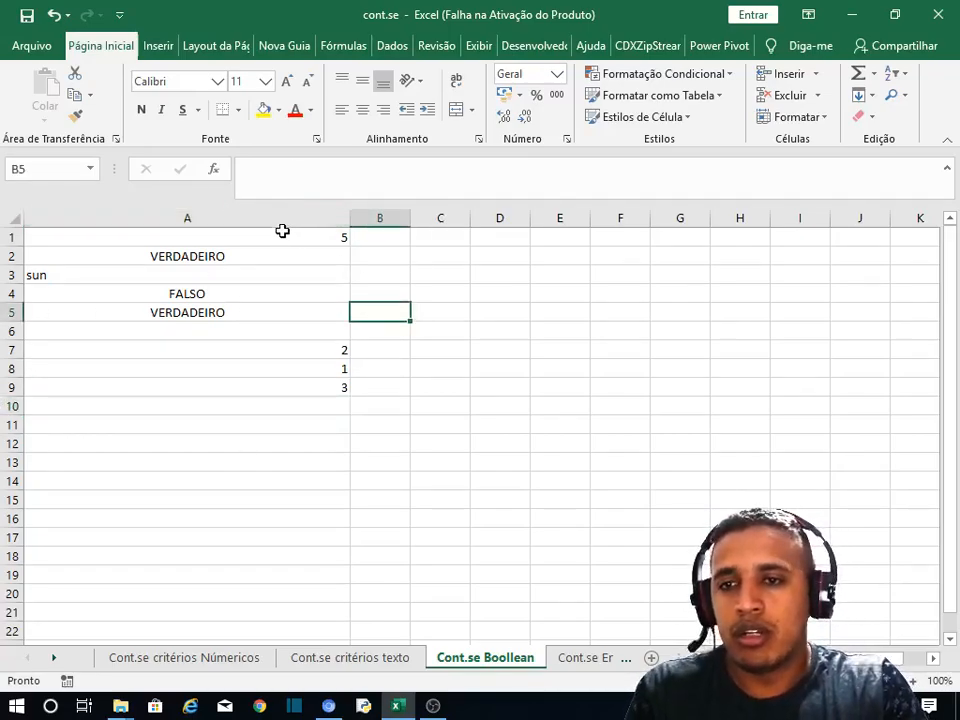
# Go to the Cont.se Errors sheet and examine the example formulas in D5 and D6, including the range and #NAME? criterion in D5
pyautogui.click(586, 658)
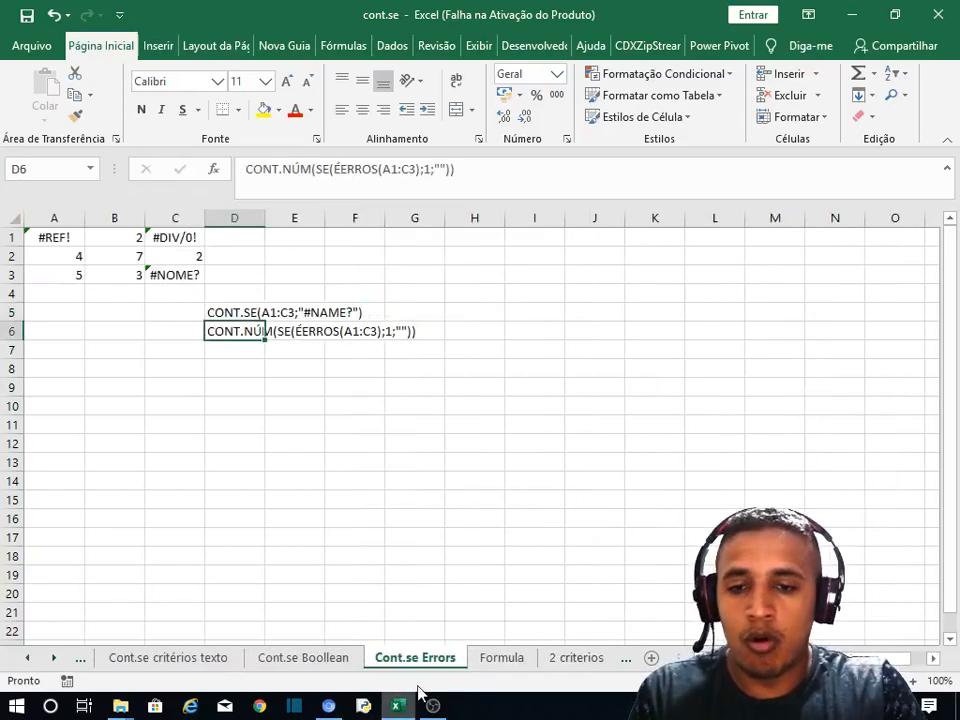
pyautogui.click(363, 383)
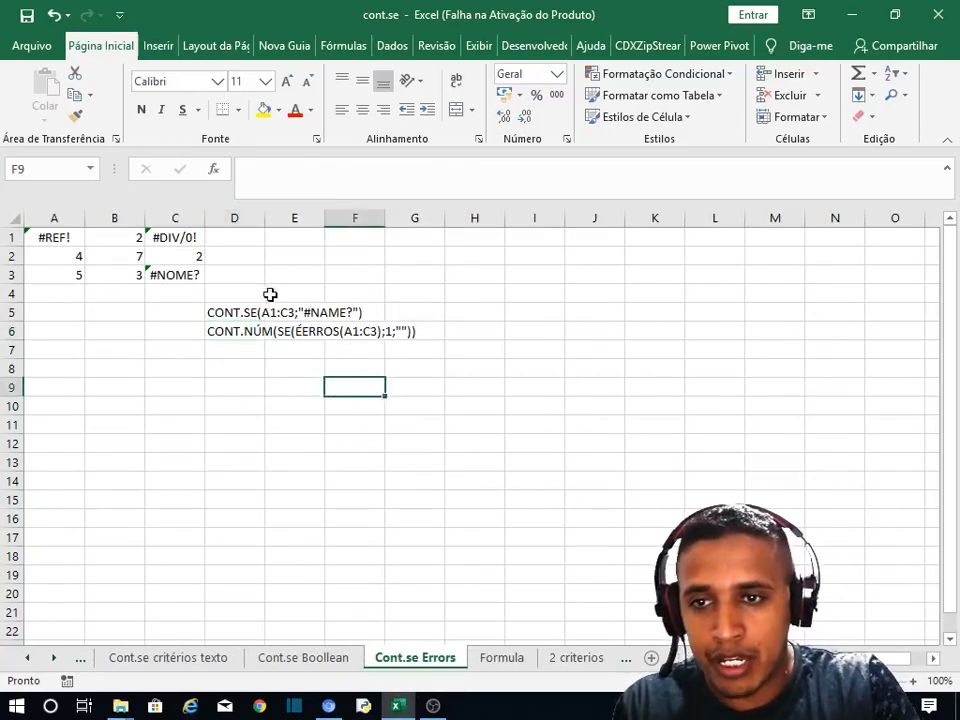
pyautogui.moveTo(225, 311); pyautogui.dragTo(226, 330)
pyautogui.click(318, 318)
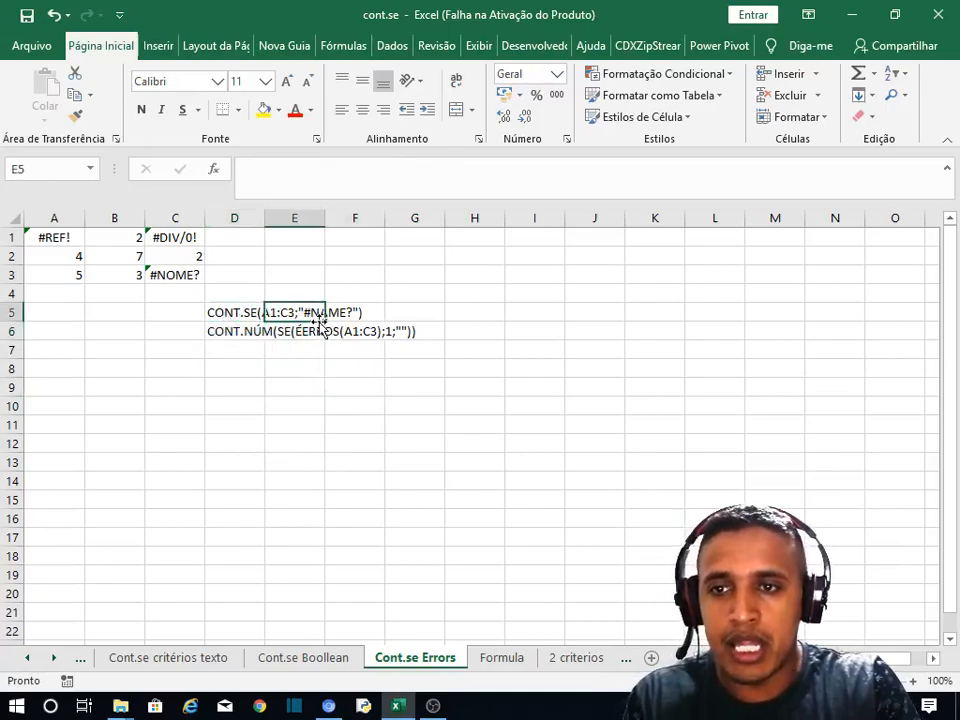
pyautogui.click(226, 328)
pyautogui.click(225, 318)
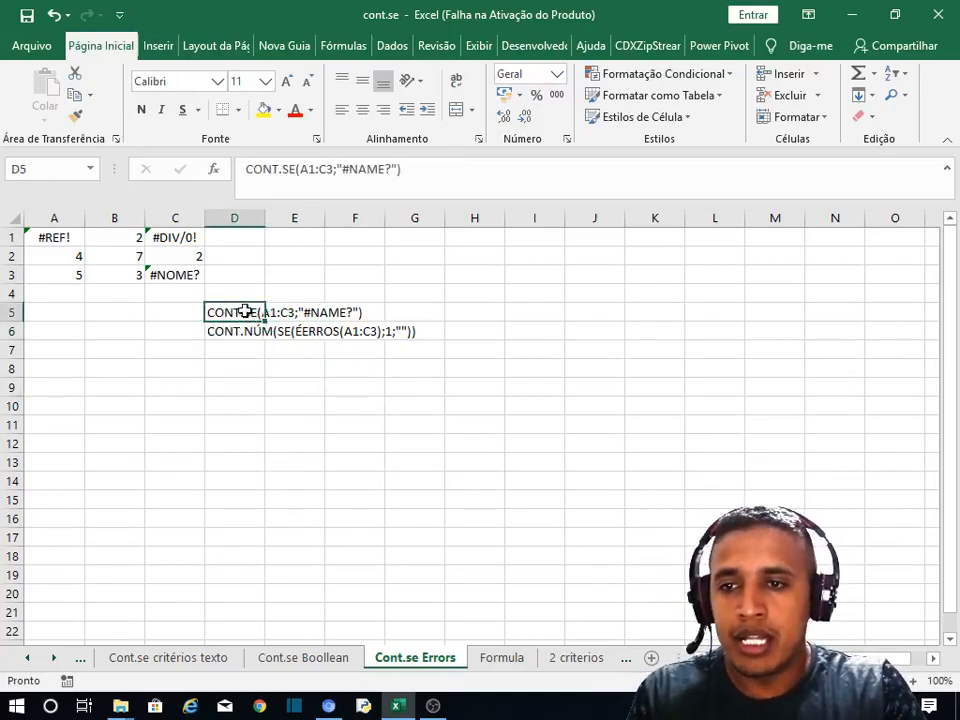
pyautogui.click(276, 313)
pyautogui.click(234, 314)
pyautogui.click(300, 172)
pyautogui.doubleClick(305, 170)
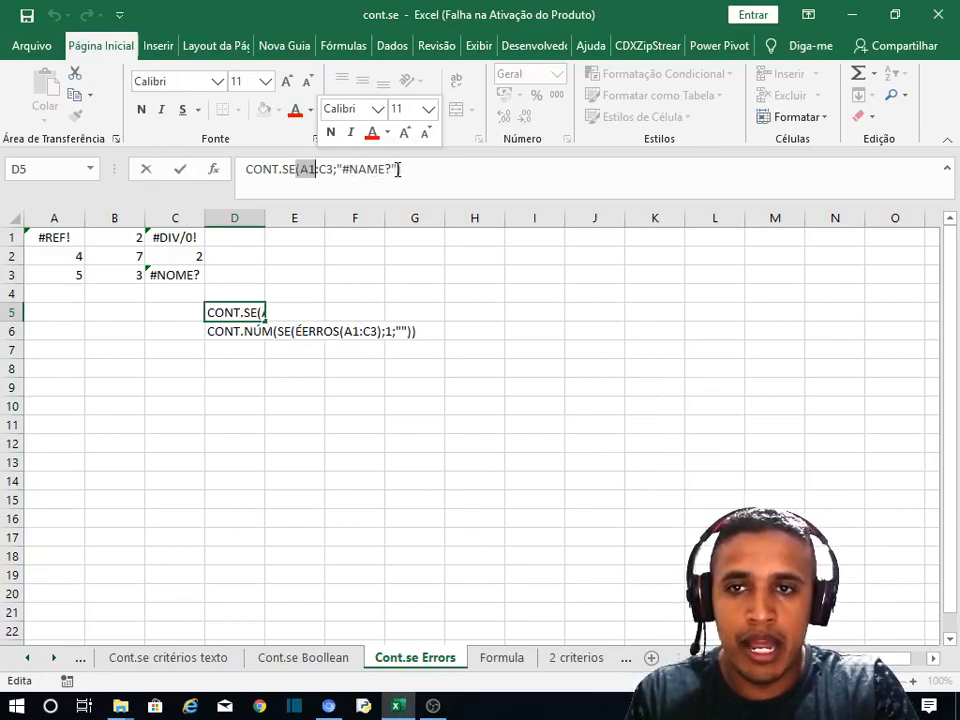
pyautogui.click(392, 169)
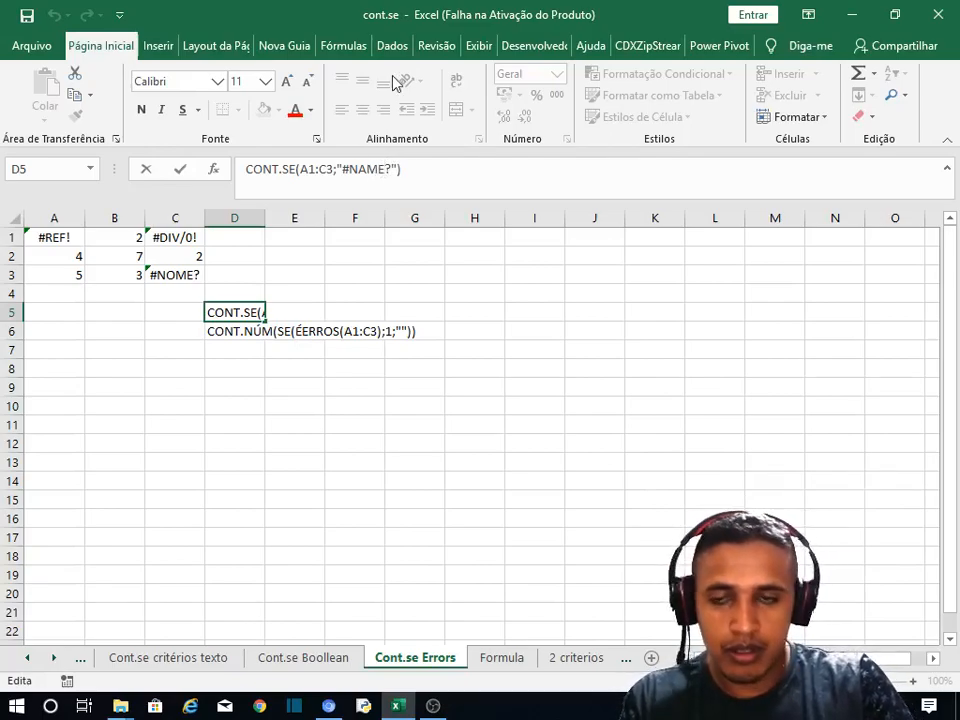
pyautogui.press('Return')
# Copy the D5 example into G5 and make it the formula =CONT.SE(A1:C3;"#NAME?")
pyautogui.click(222, 314)
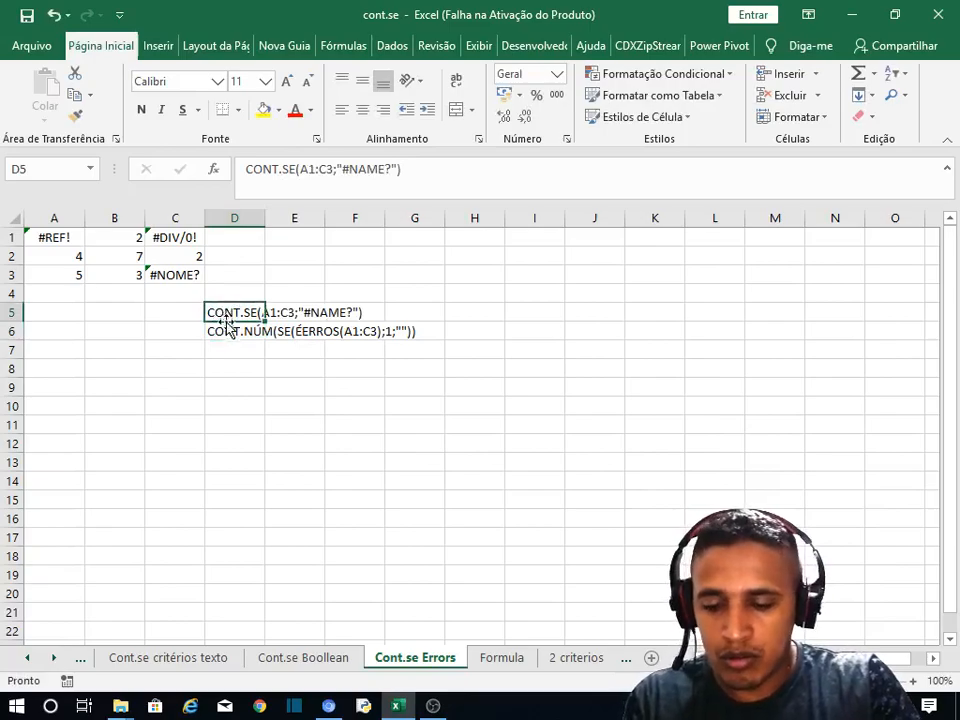
pyautogui.hotkey('ctrl', 'c')
pyautogui.click(436, 314)
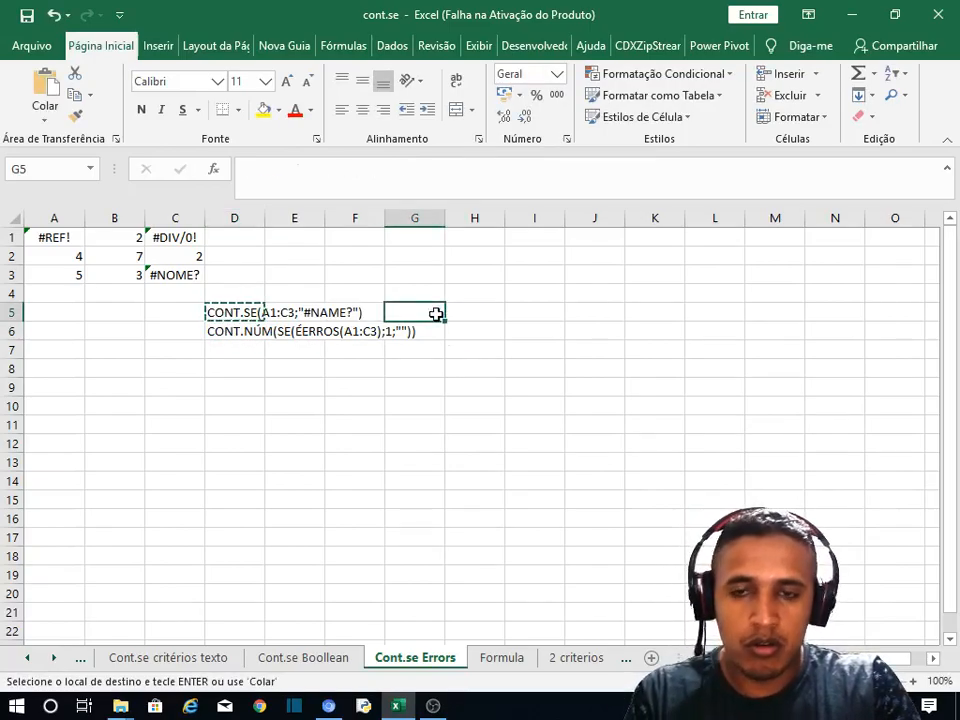
pyautogui.hotkey('ctrl', 'v')
pyautogui.press('Escape')
pyautogui.doubleClick(392, 313)
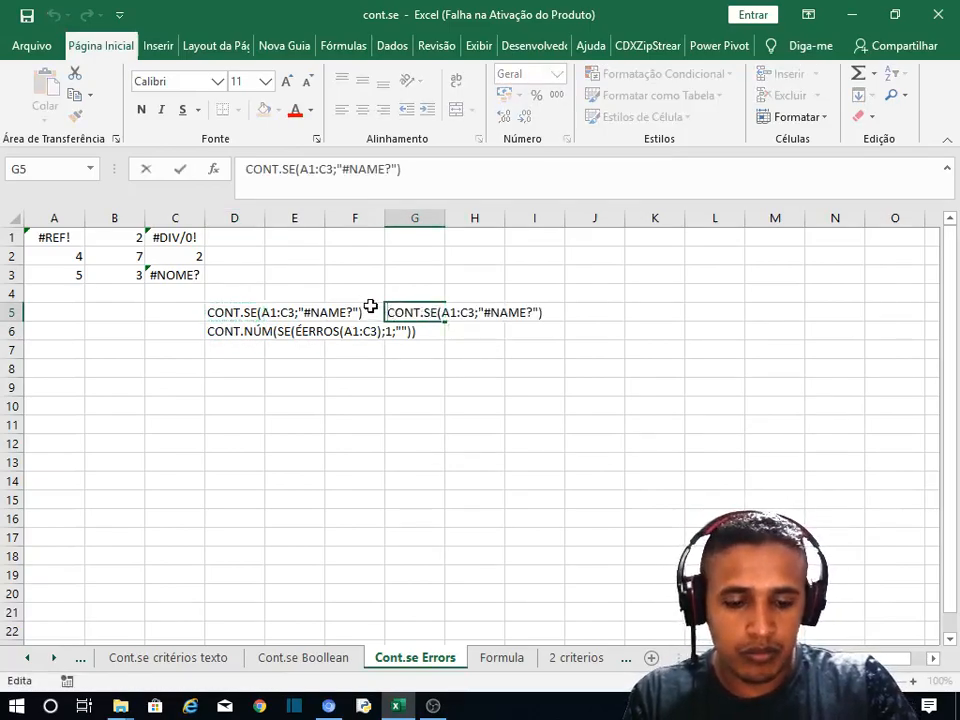
pyautogui.write('=')
pyautogui.press('Return')
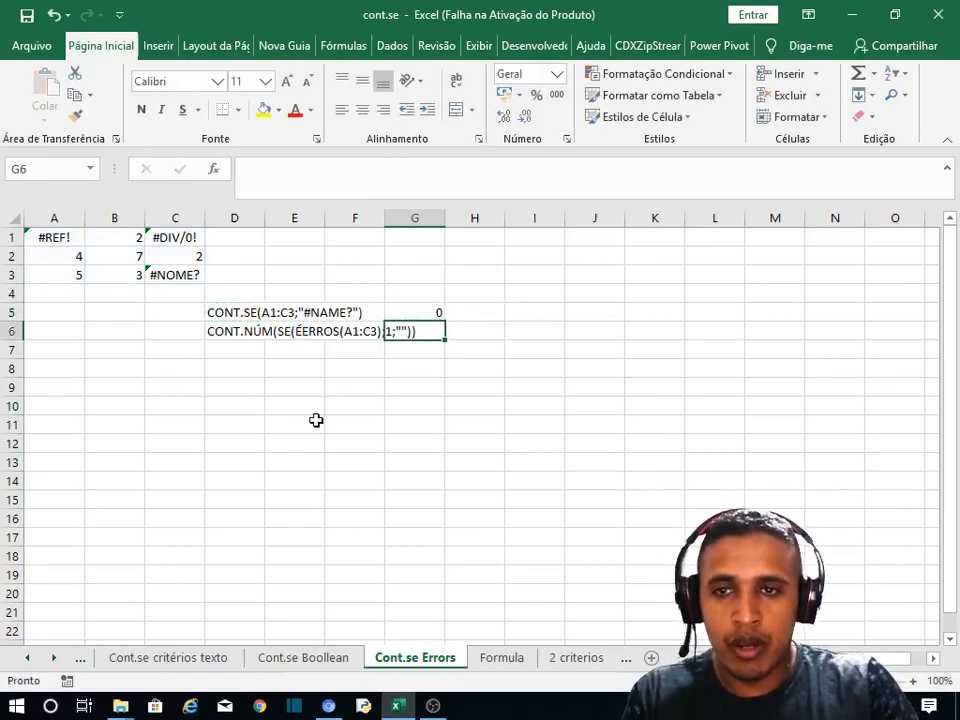
# Check the G5 formula and re-enter it as an array formula, {=CONT.SE(A1:C3;"#NAME?")}
pyautogui.click(439, 311)
pyautogui.doubleClick(440, 312)
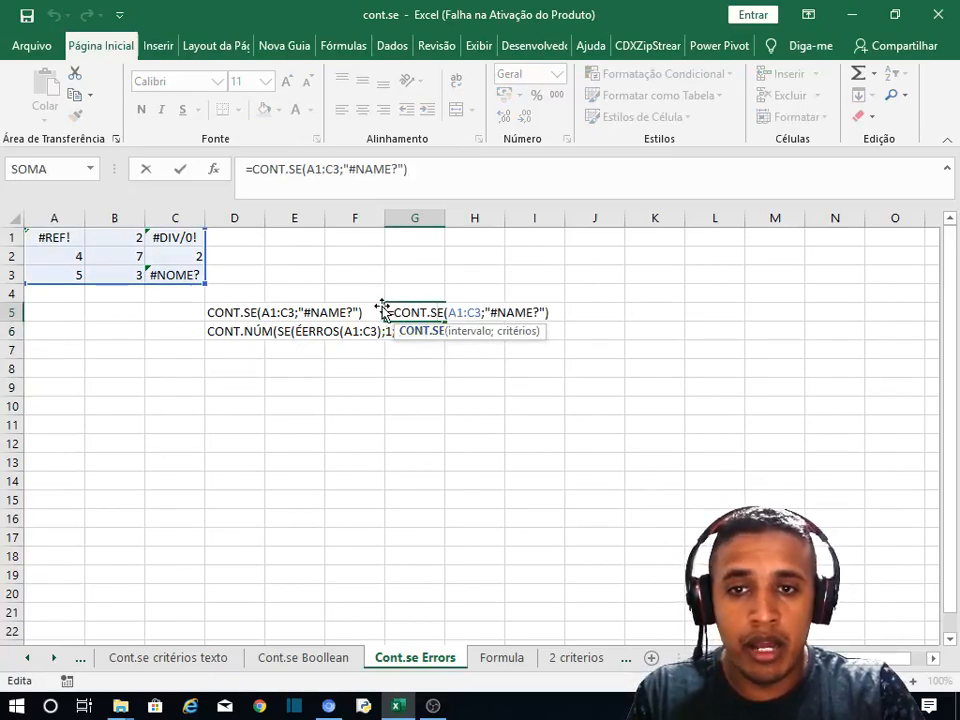
pyautogui.press('Return')
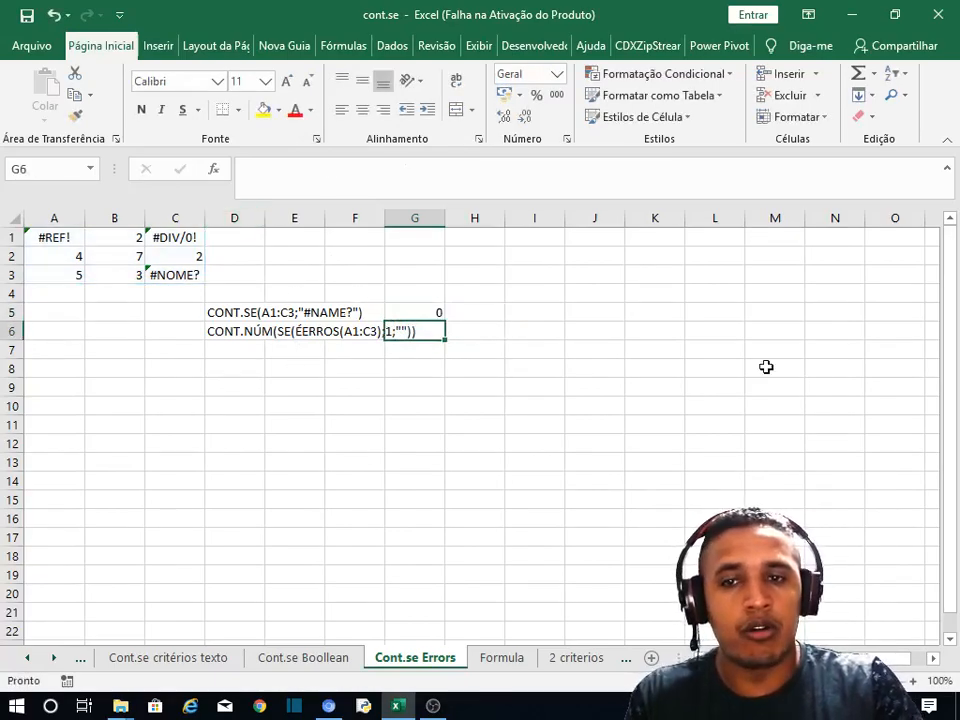
pyautogui.click(437, 297)
pyautogui.click(425, 313)
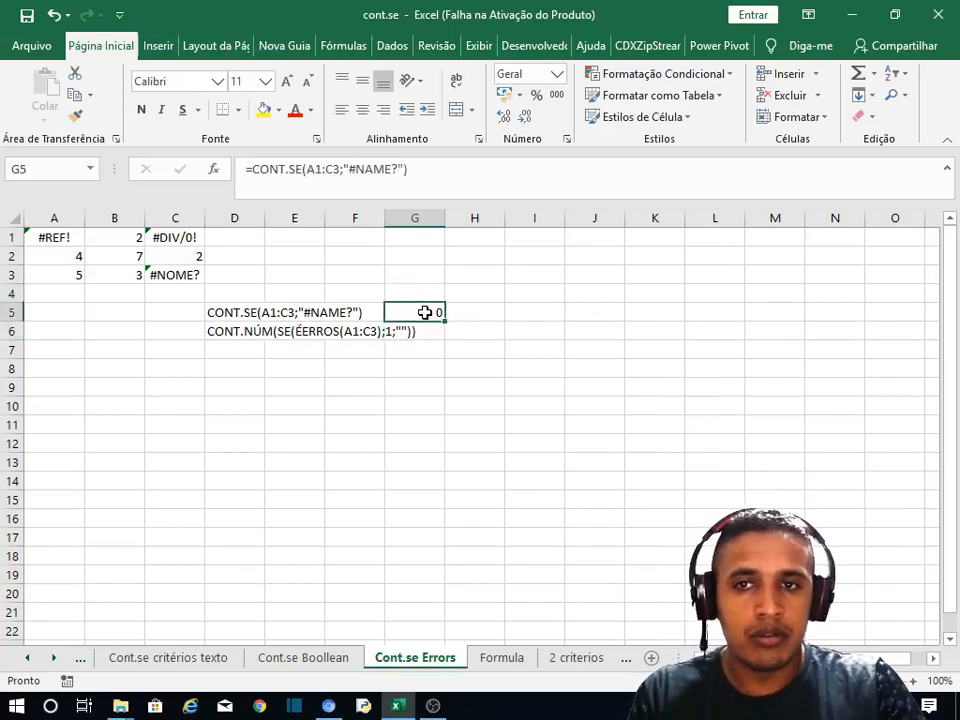
pyautogui.doubleClick(425, 313)
pyautogui.hotkey('ctrl', 'shift', 'Return')
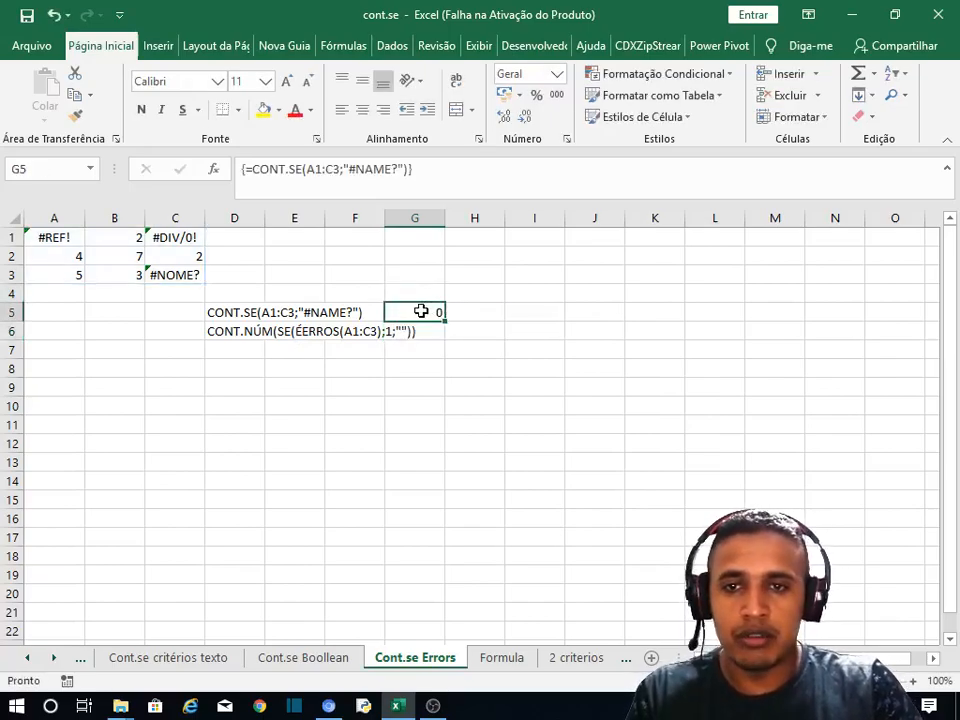
# Turn the D5 example text into the live formula =CONT.SE(A1:C3;"#NAME?")
pyautogui.click(242, 315)
pyautogui.doubleClick(242, 314)
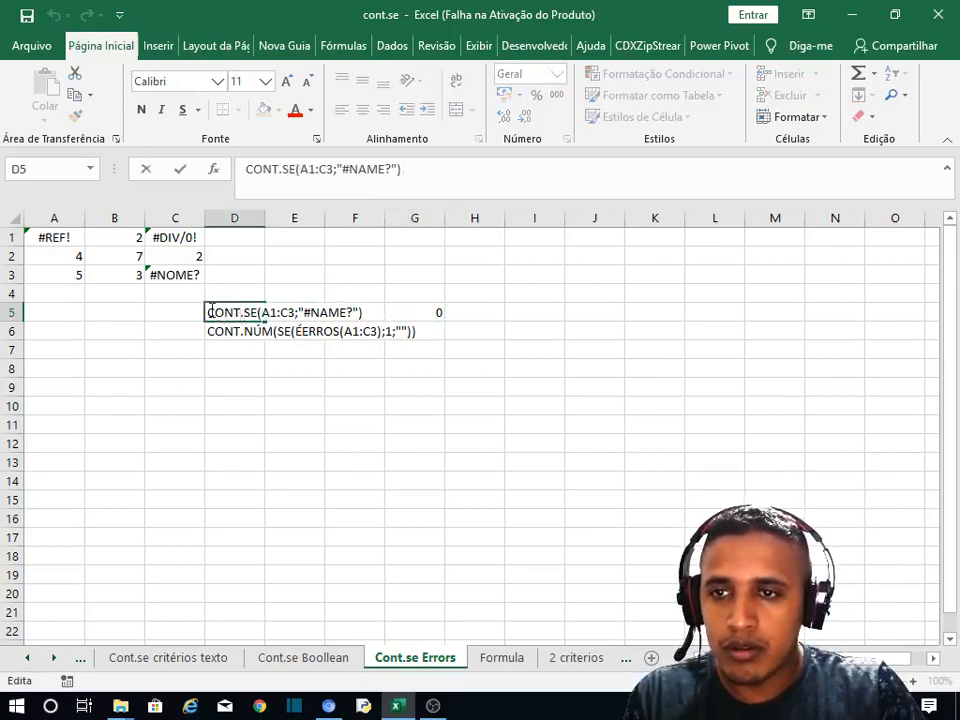
pyautogui.write('=')
pyautogui.press('Return')
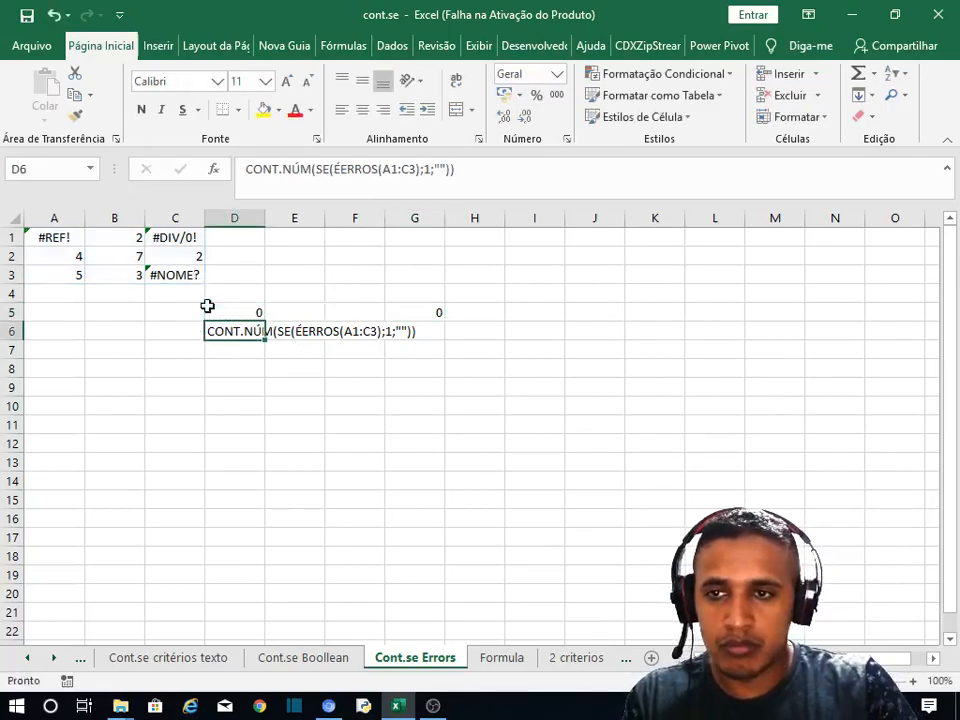
# Compare the formulas in D5 and G5 with the error cell C3, including D5's range and criterion
pyautogui.click(240, 312)
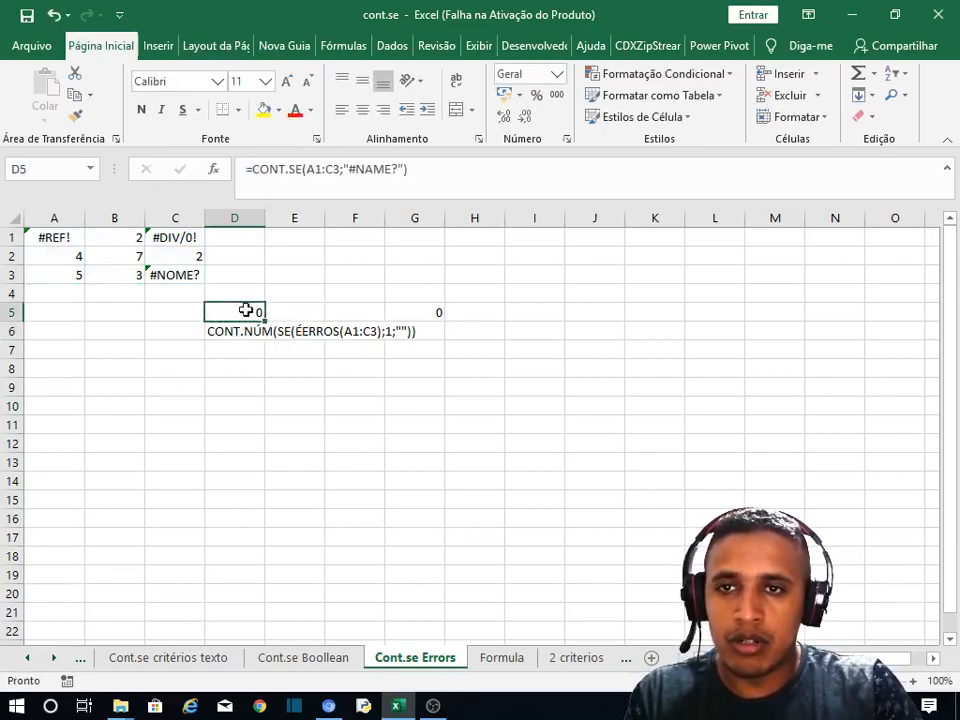
pyautogui.click(445, 306)
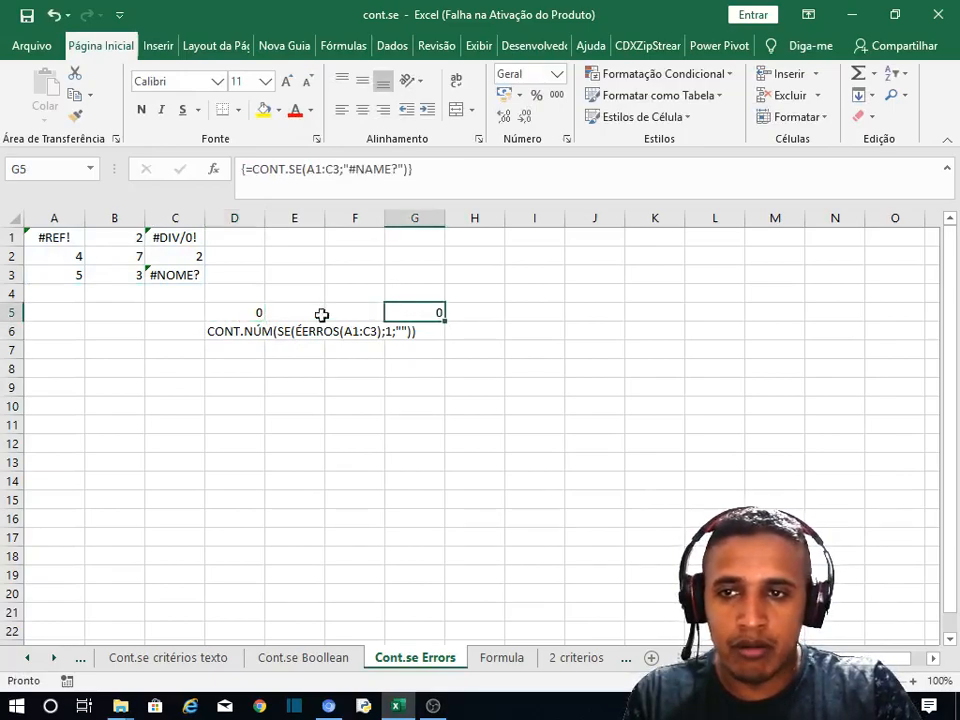
pyautogui.click(179, 273)
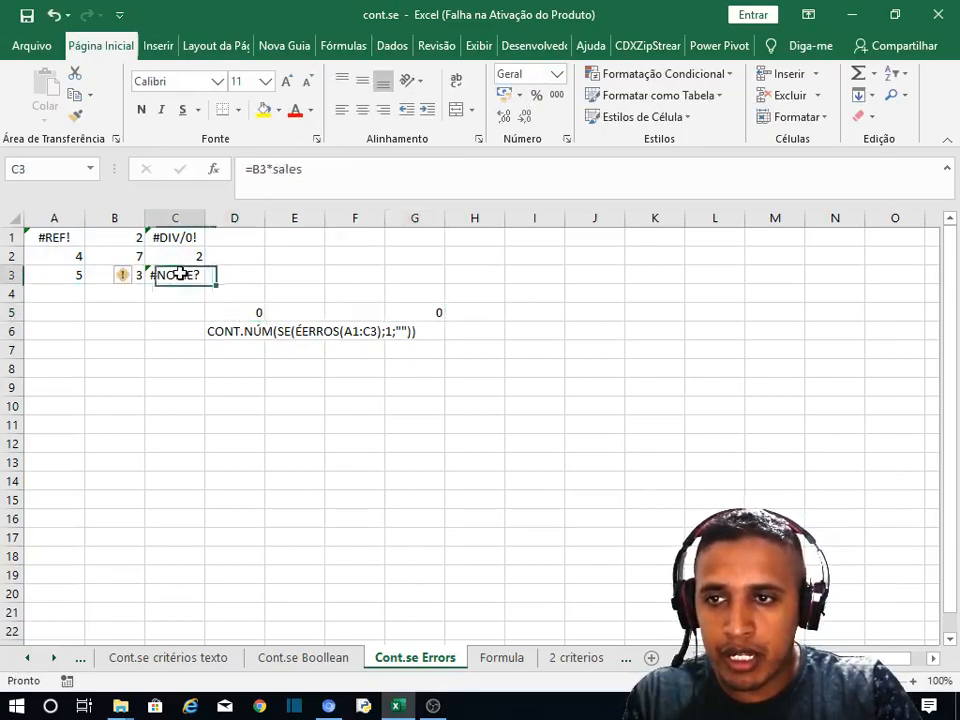
pyautogui.click(251, 311)
pyautogui.doubleClick(250, 312)
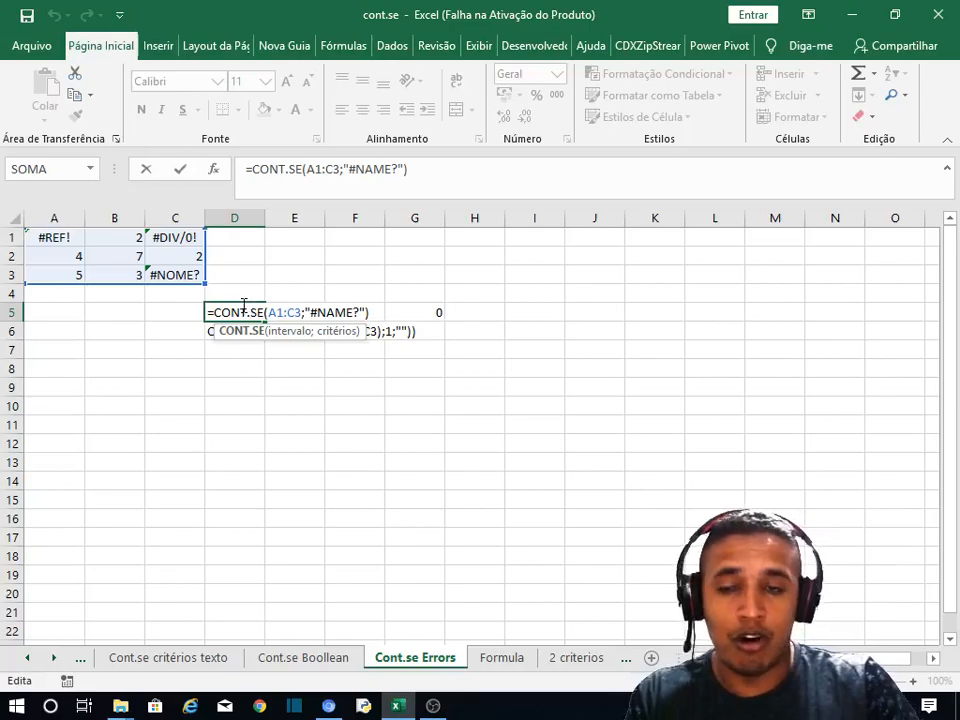
pyautogui.press('Return')
# Change the error criterion in the D5 formula to "#NOME?" and check the resulting =CONT.SE(A1:C3;"#NOME?")
pyautogui.click(237, 306)
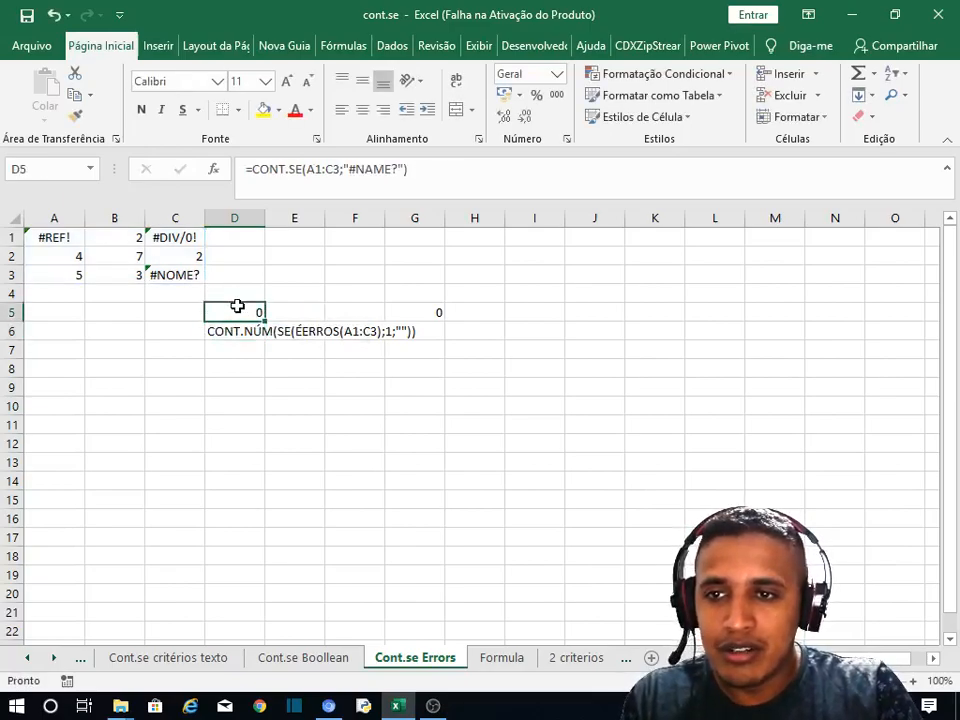
pyautogui.doubleClick(237, 306)
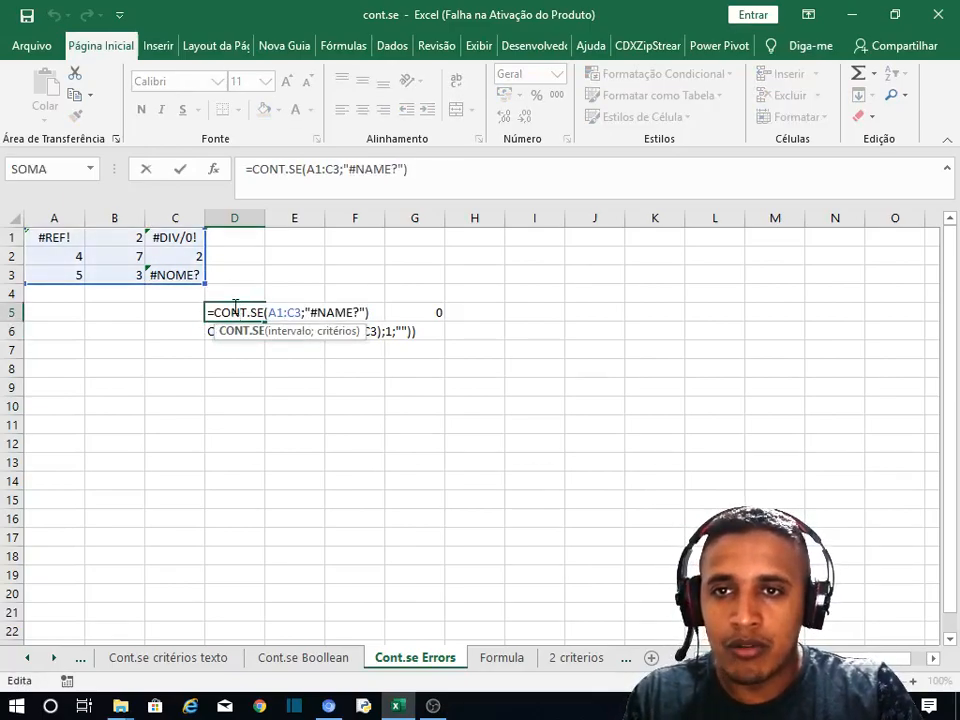
pyautogui.click(331, 314)
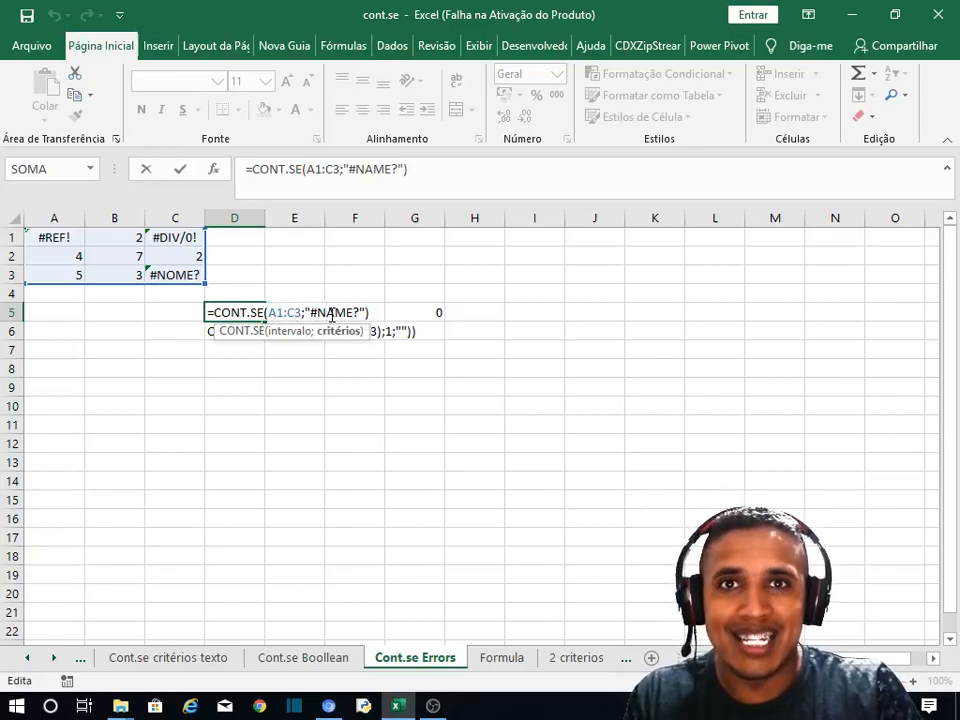
pyautogui.press('Delete')
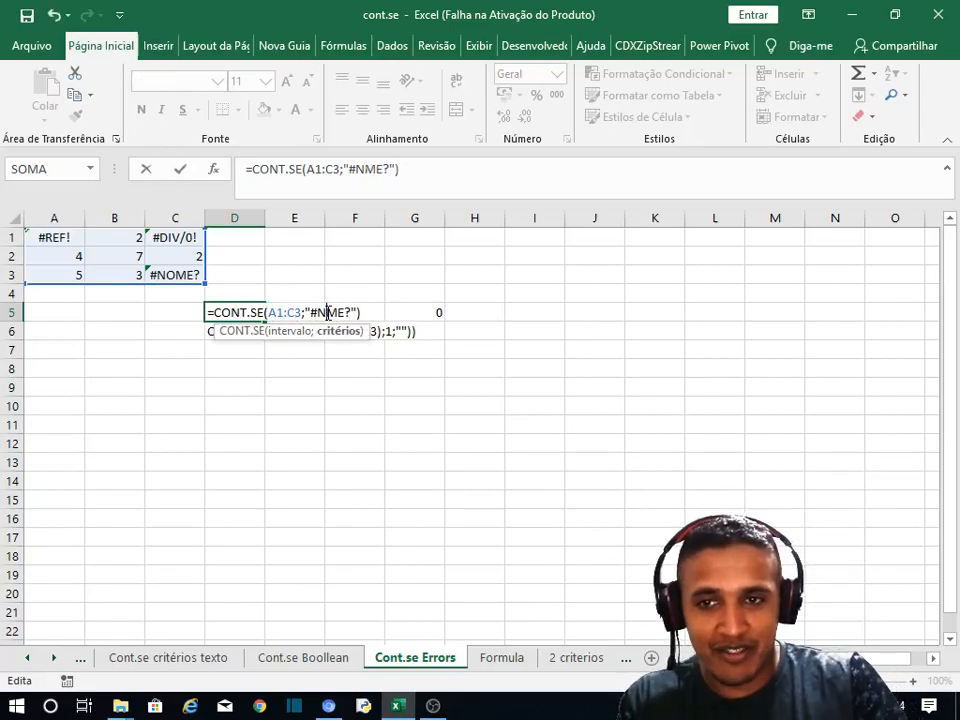
pyautogui.write('o')
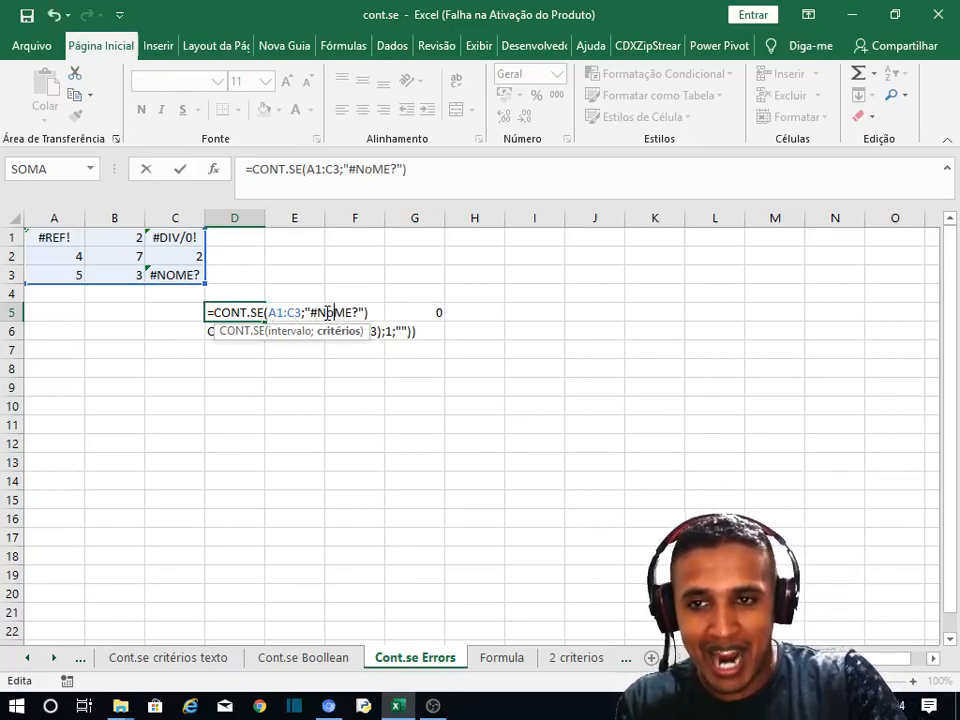
pyautogui.press('BackSpace')
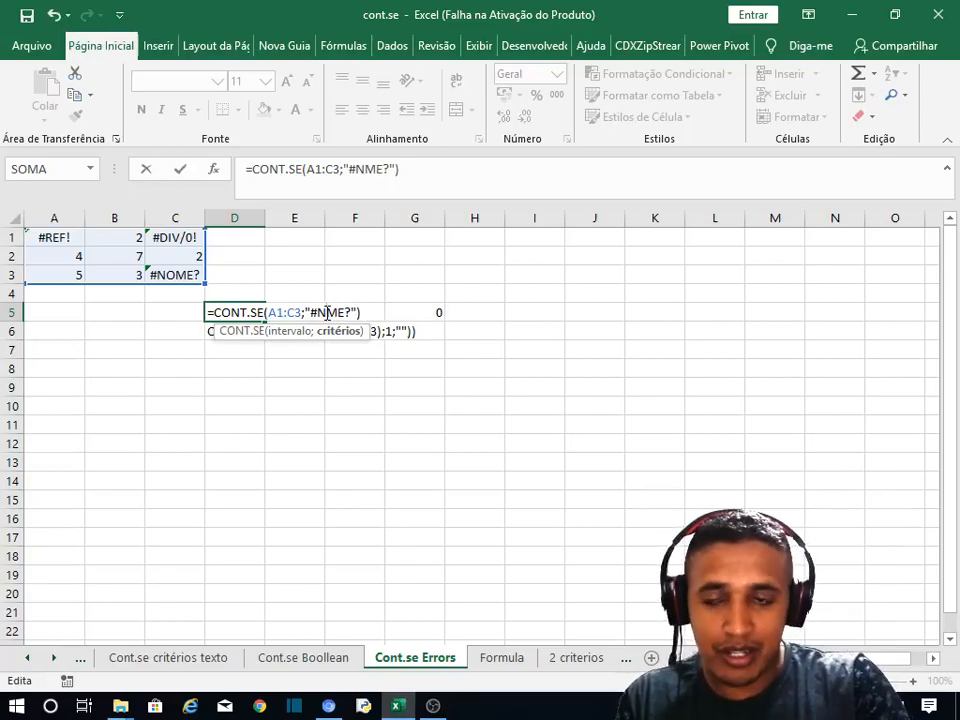
pyautogui.write('O')
pyautogui.press('Return')
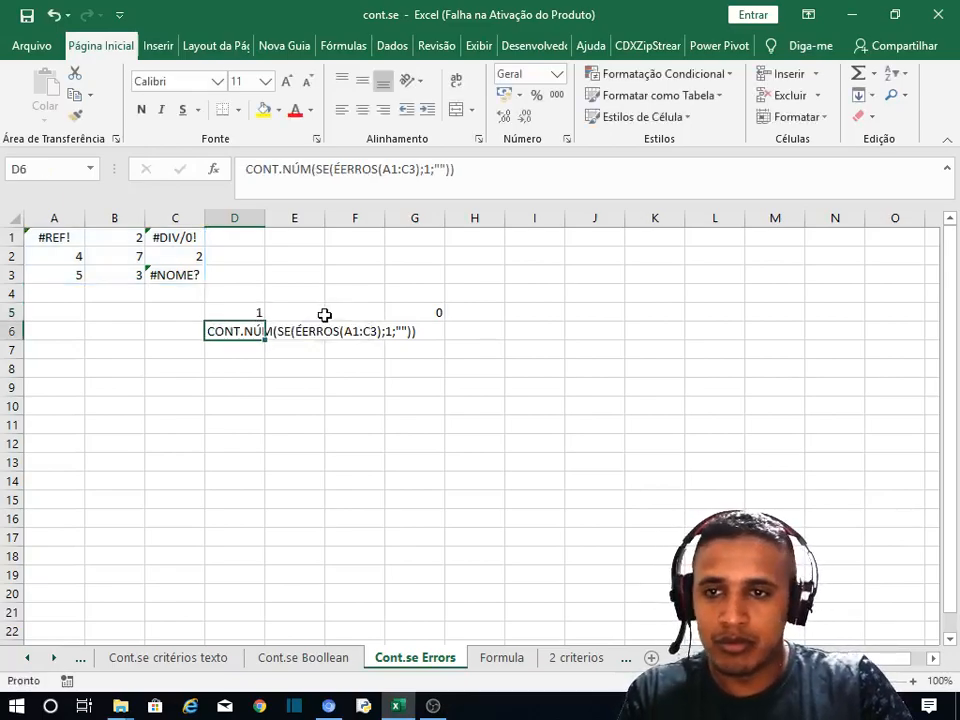
pyautogui.doubleClick(248, 313)
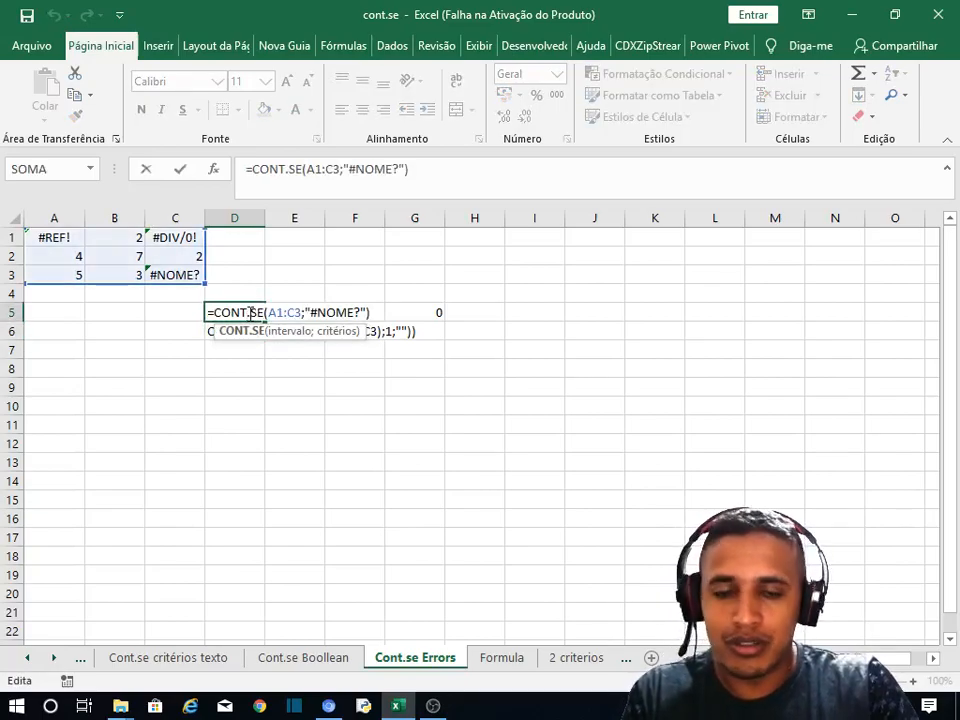
pyautogui.press('Return')
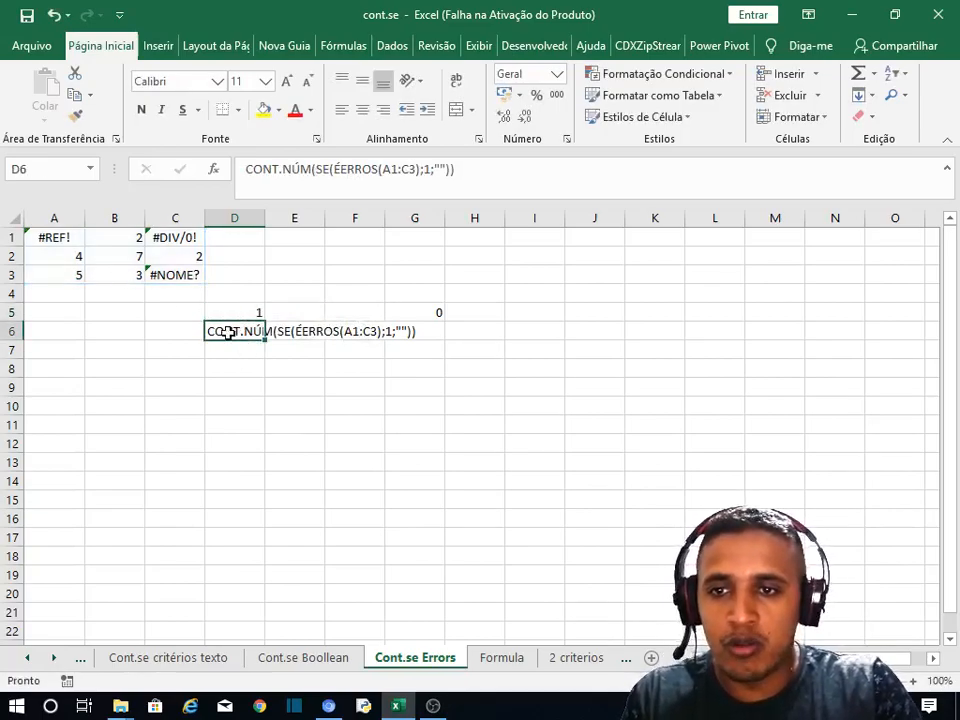
# Review the CONT.NÚM example text in D6 and copy it into G6
pyautogui.doubleClick(228, 333)
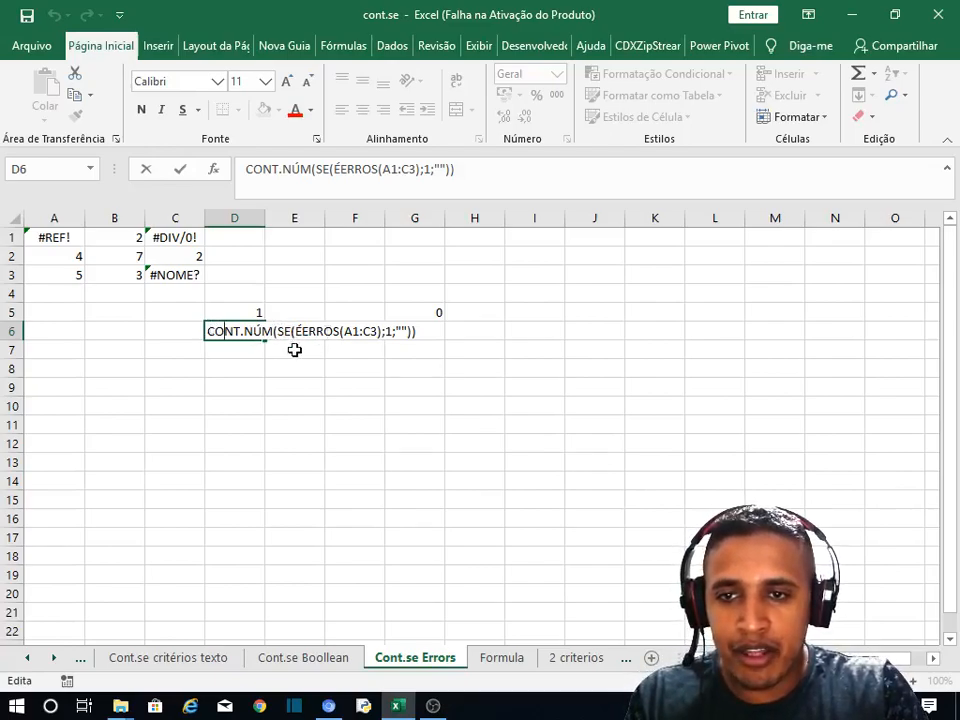
pyautogui.click(262, 371)
pyautogui.click(232, 330)
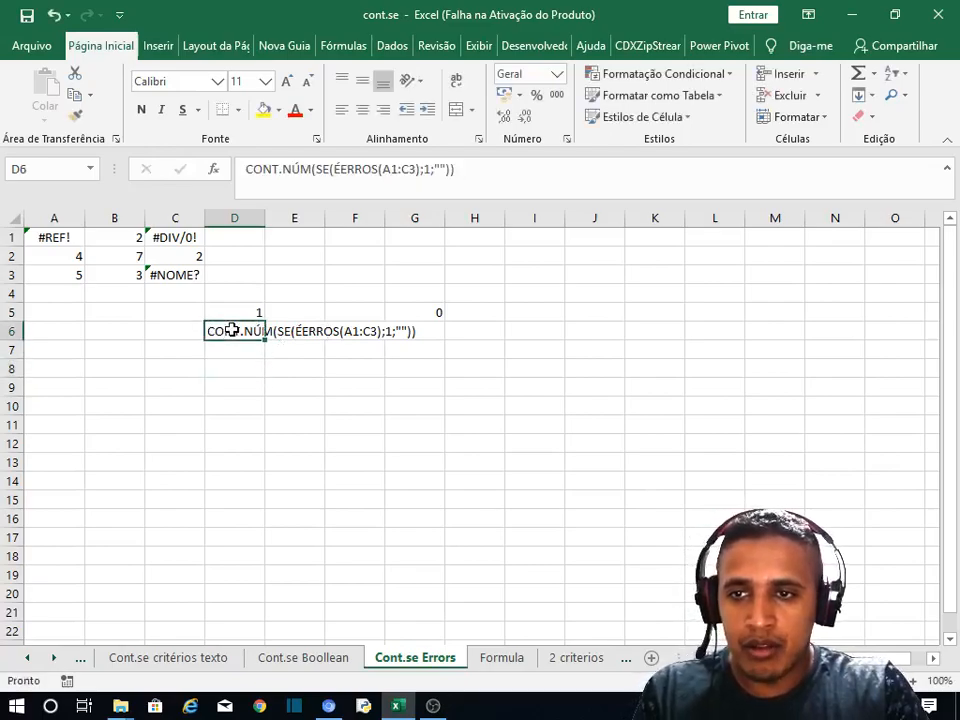
pyautogui.hotkey('ctrl', 'c')
pyautogui.click(424, 332)
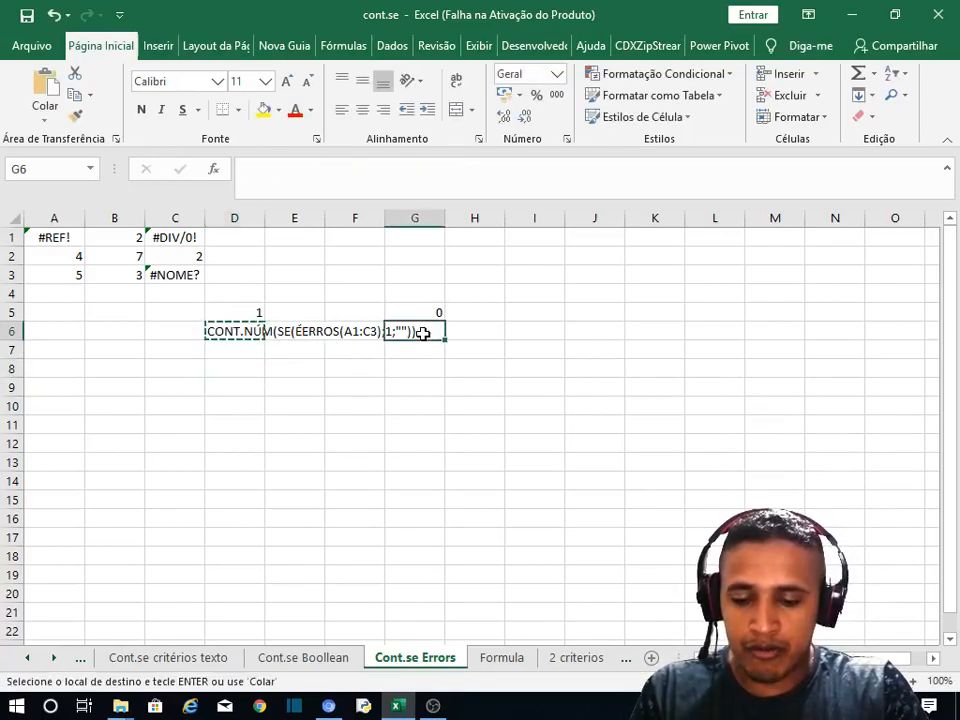
pyautogui.hotkey('ctrl', 'v')
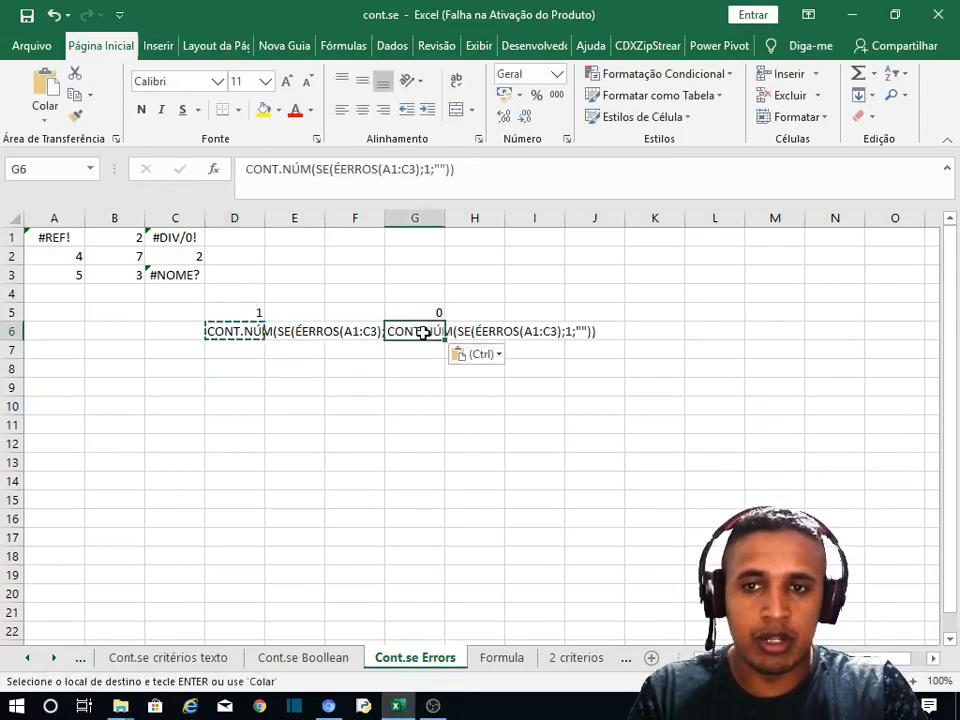
# Examine the ÉERROS and SE parts of the G6 text and make it the formula =CONT.NÚM(SE(ÉERROS(A1:C3);1;""))
pyautogui.click(336, 170)
pyautogui.moveTo(336, 170); pyautogui.dragTo(412, 170)
pyautogui.click(384, 170)
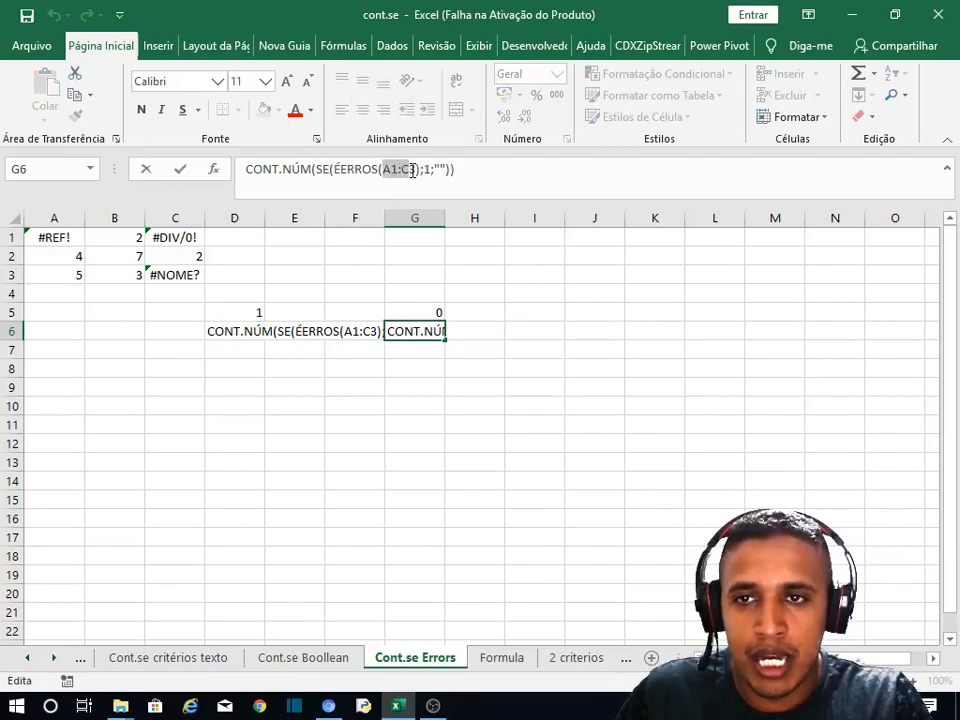
pyautogui.click(321, 170)
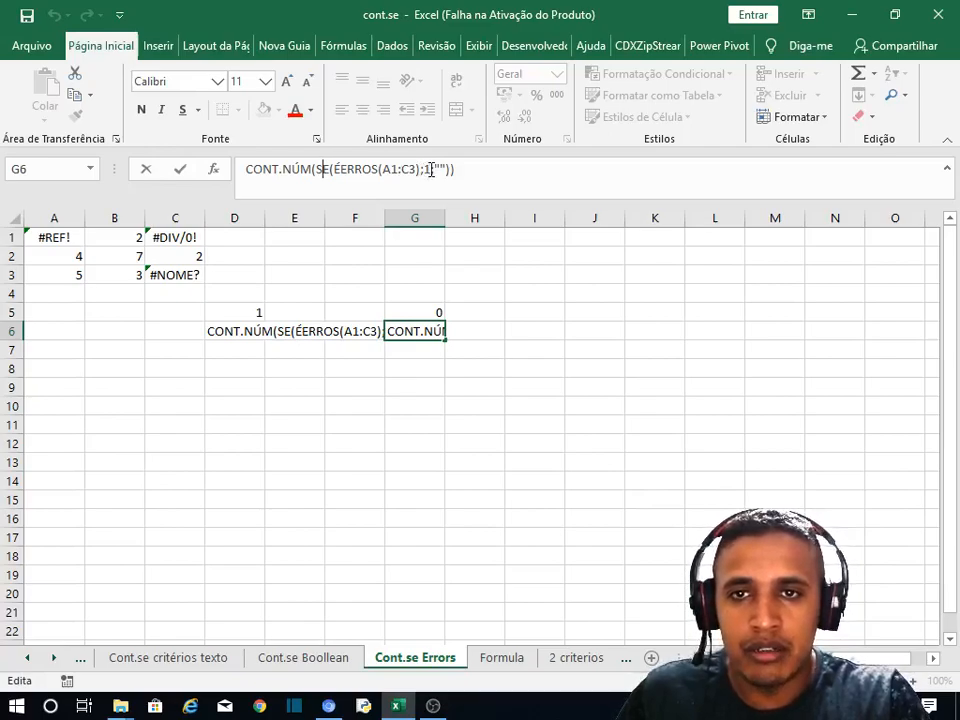
pyautogui.click(474, 390)
pyautogui.click(410, 326)
pyautogui.click(245, 168)
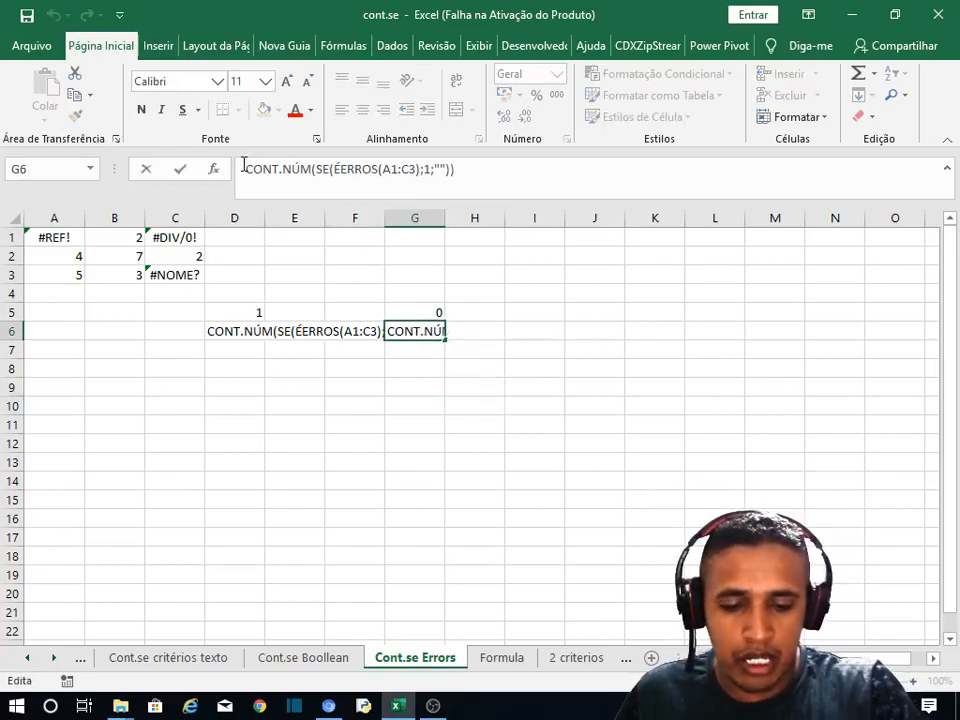
pyautogui.write('=')
pyautogui.press('Return')
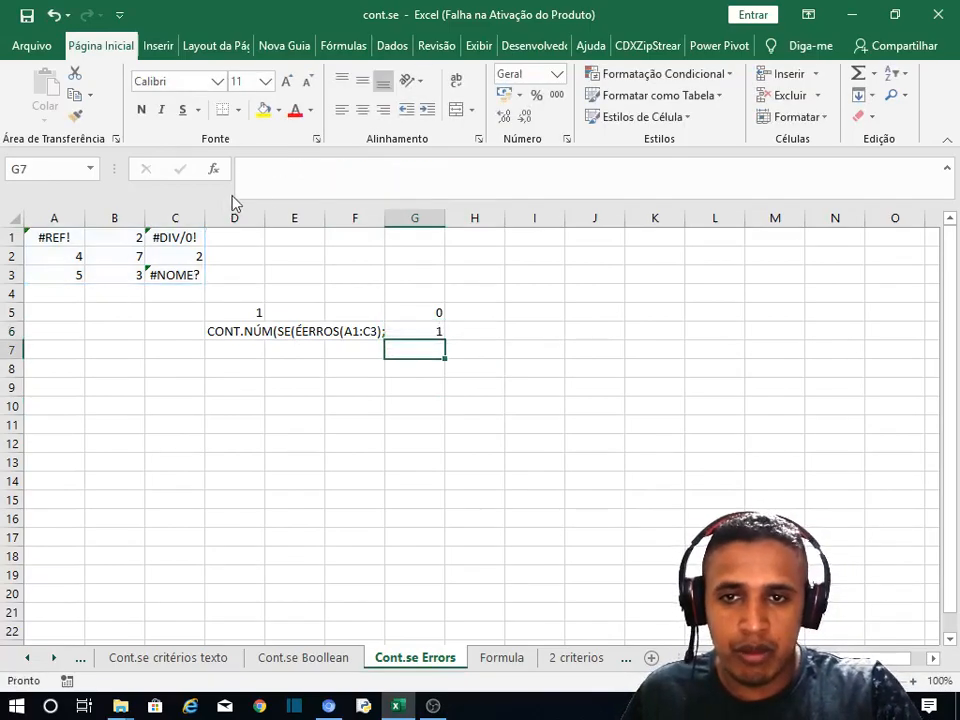
# Re-enter the G6 formula as an array formula, {=CONT.NÚM(SE(ÉERROS(A1:C3);1;""))}, and compare it with normal entry
pyautogui.click(437, 325)
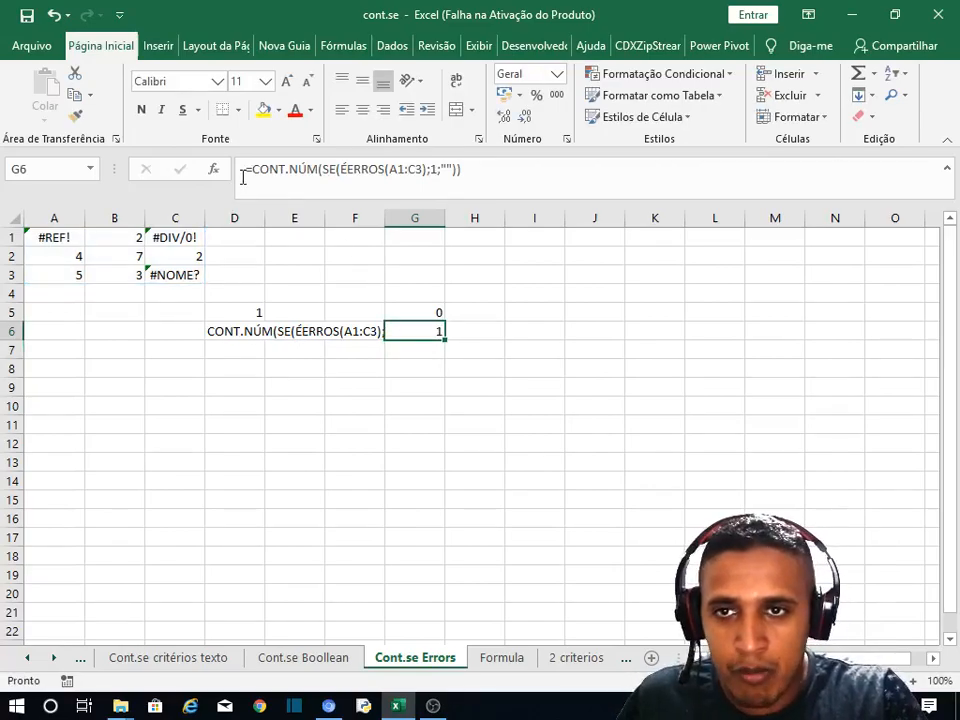
pyautogui.doubleClick(433, 326)
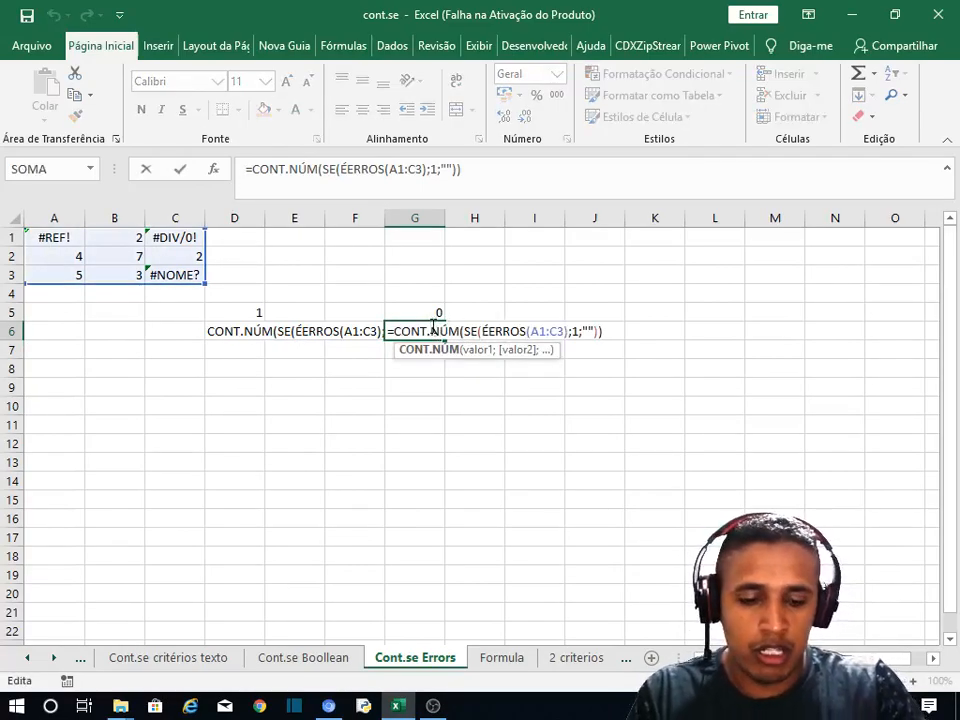
pyautogui.hotkey('ctrl', 'shift', 'Return')
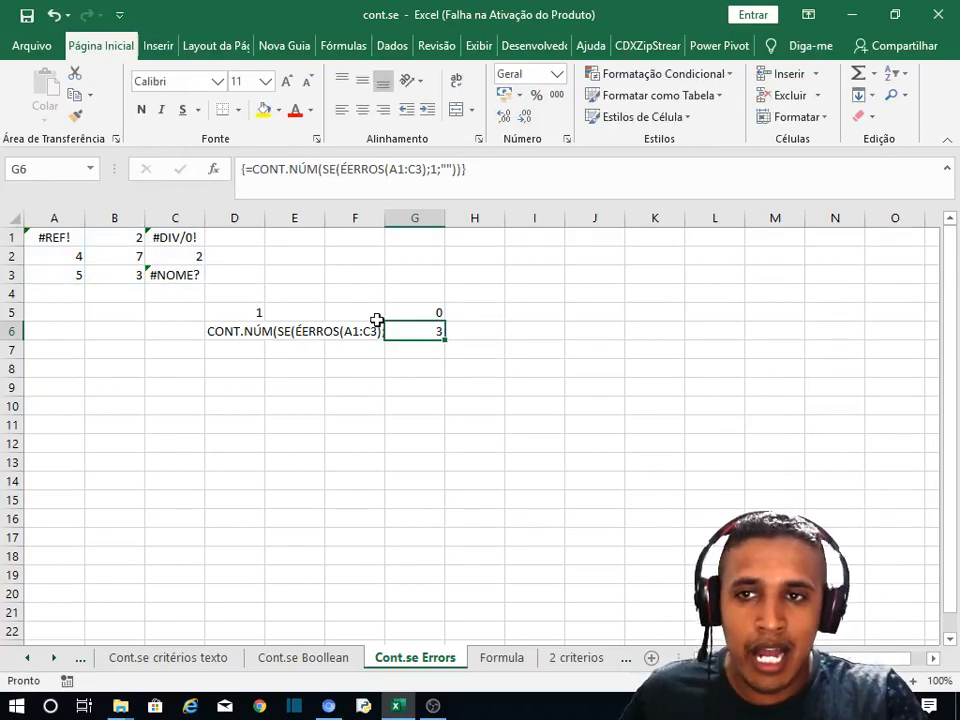
pyautogui.click(473, 173)
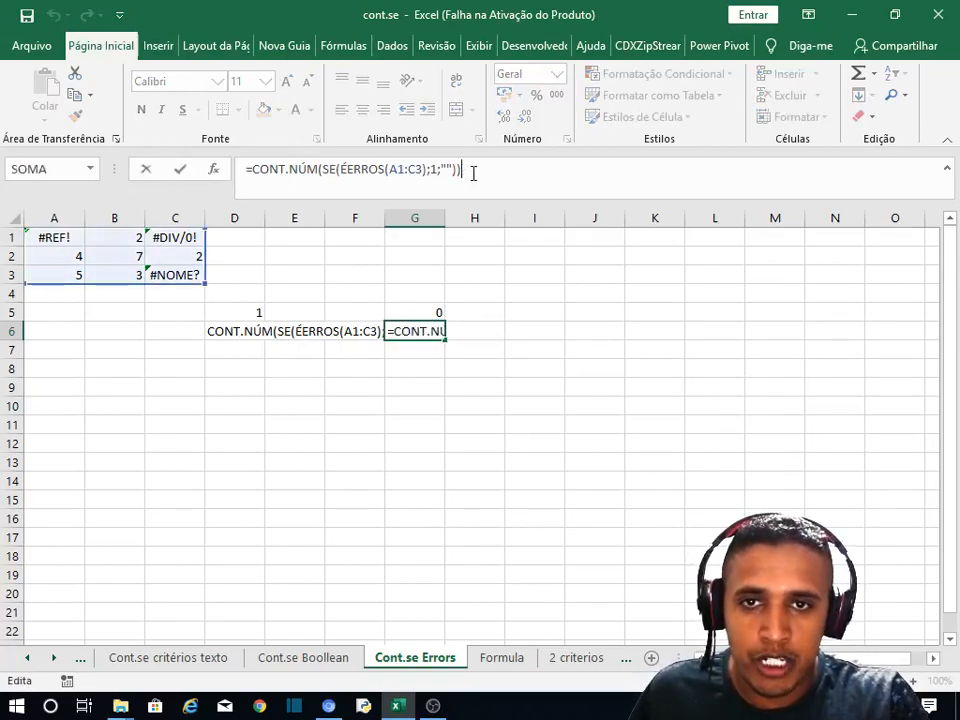
pyautogui.click(433, 331)
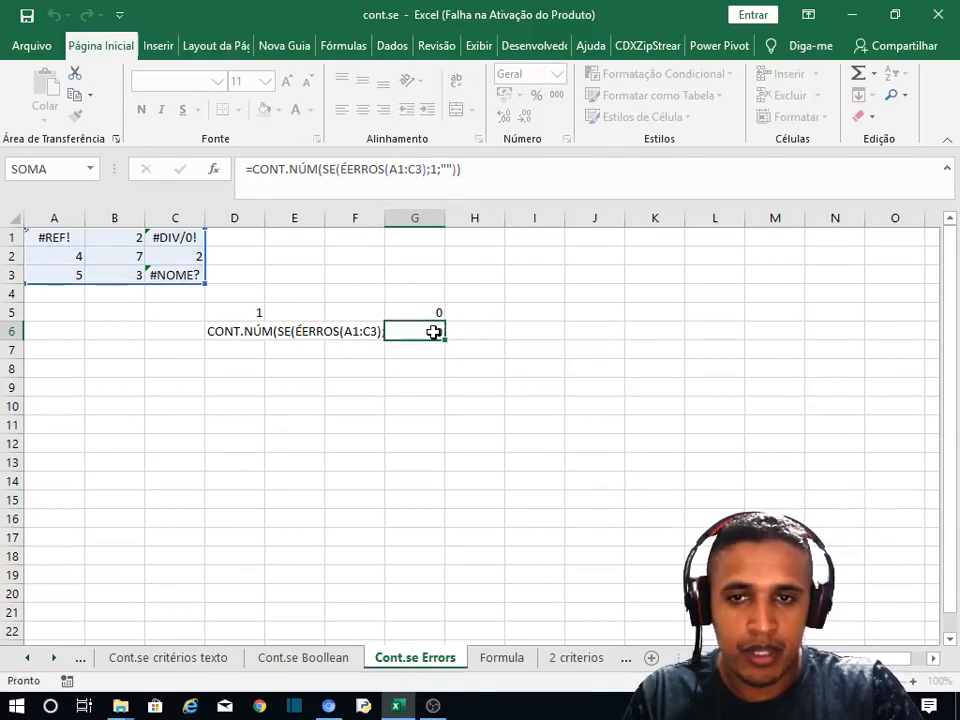
pyautogui.press('Return')
pyautogui.doubleClick(433, 331)
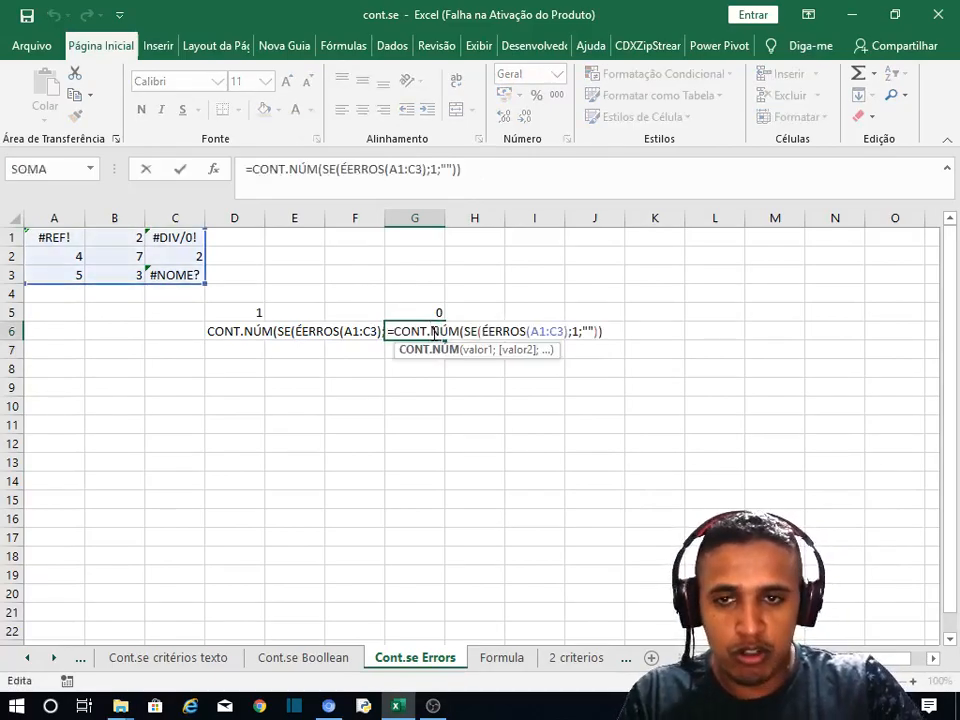
pyautogui.hotkey('ctrl', 'shift', 'Return')
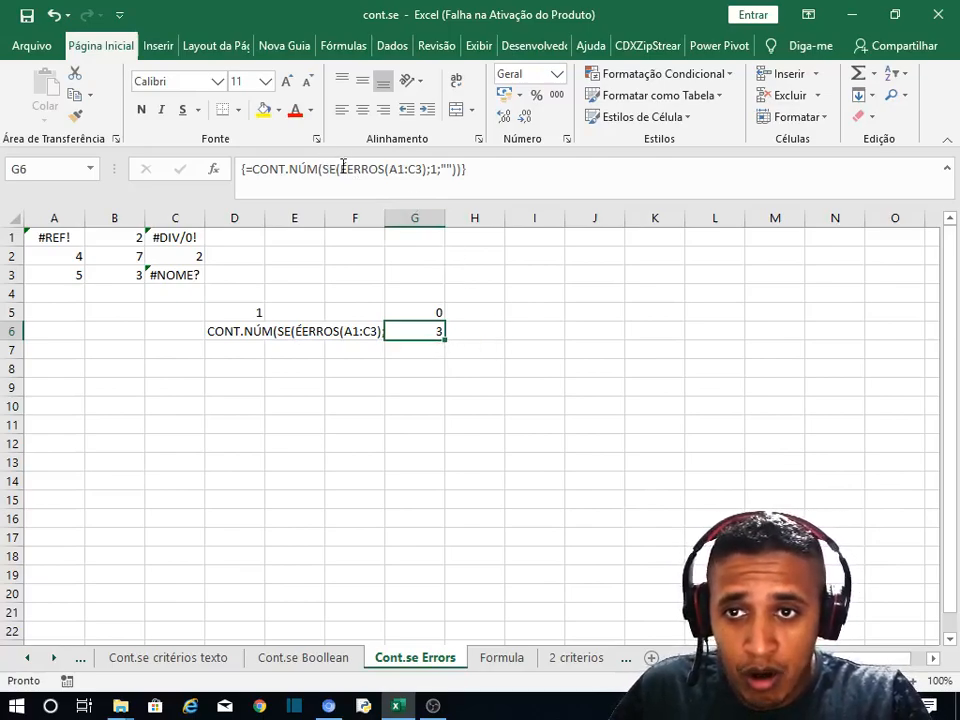
# Evaluate the ÉERROS(A1:C3) part of the G6 formula to inspect its array, and restore the original expression
pyautogui.moveTo(340, 169); pyautogui.dragTo(424, 168)
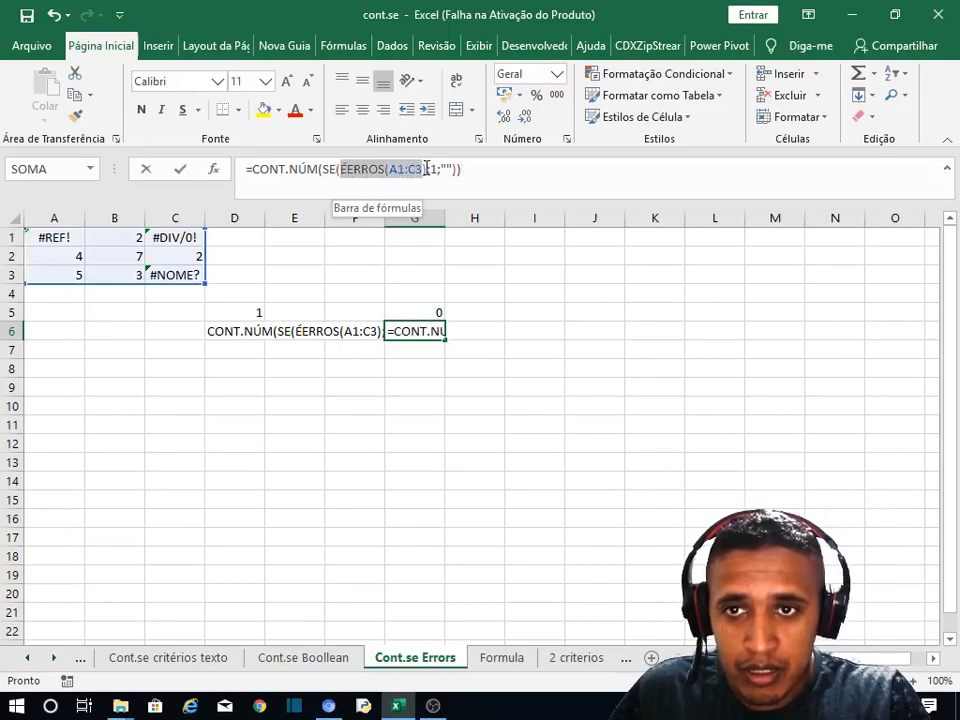
pyautogui.press('F9')
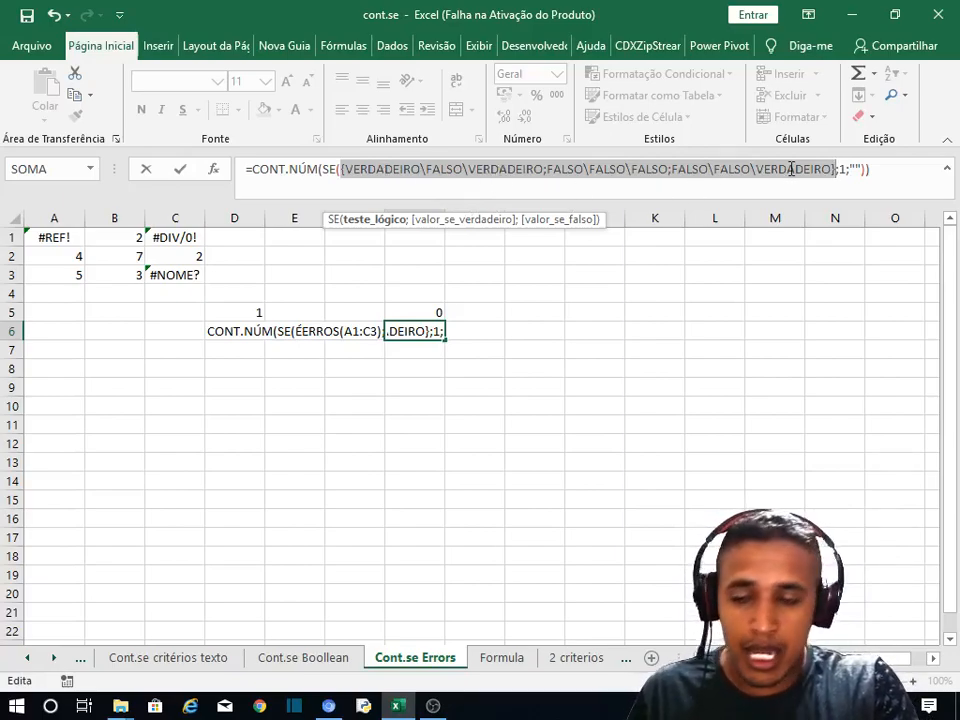
pyautogui.hotkey('ctrl', 'z')
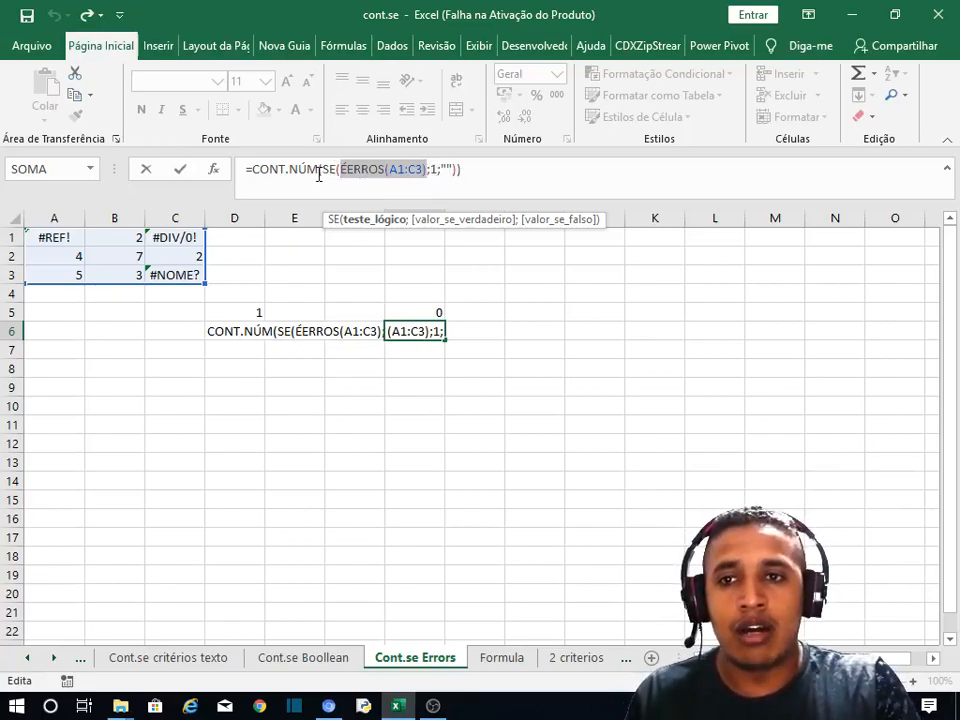
# Replace the SE part of the G6 formula with its evaluated array and enter =CONT.NÚM({1\""\1;""\""\"";""\""\1})
pyautogui.moveTo(322, 170); pyautogui.dragTo(458, 175)
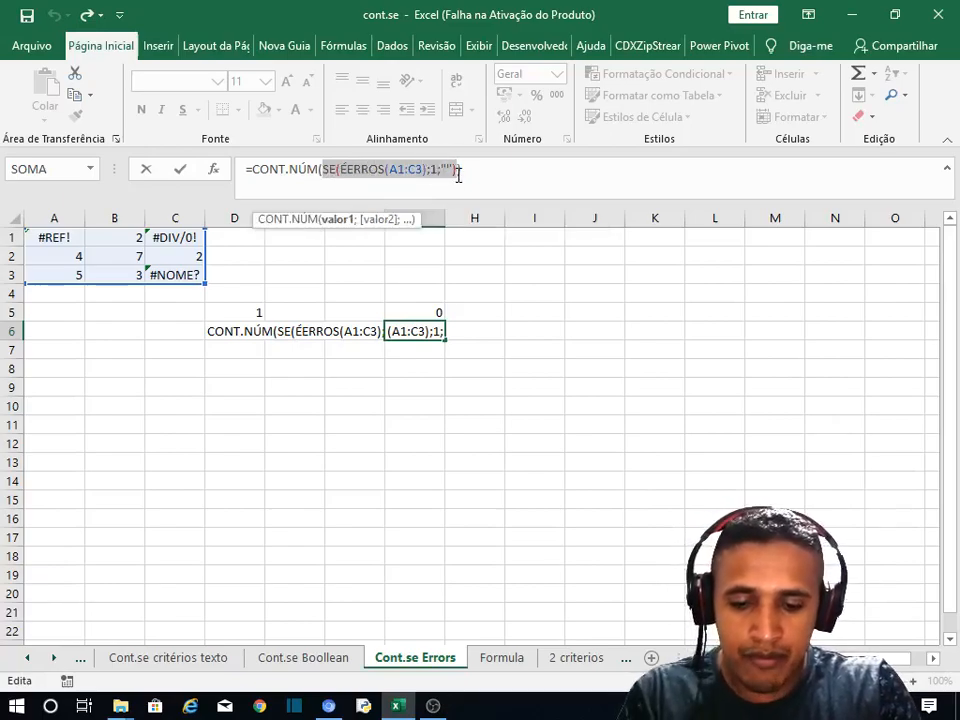
pyautogui.press('F9')
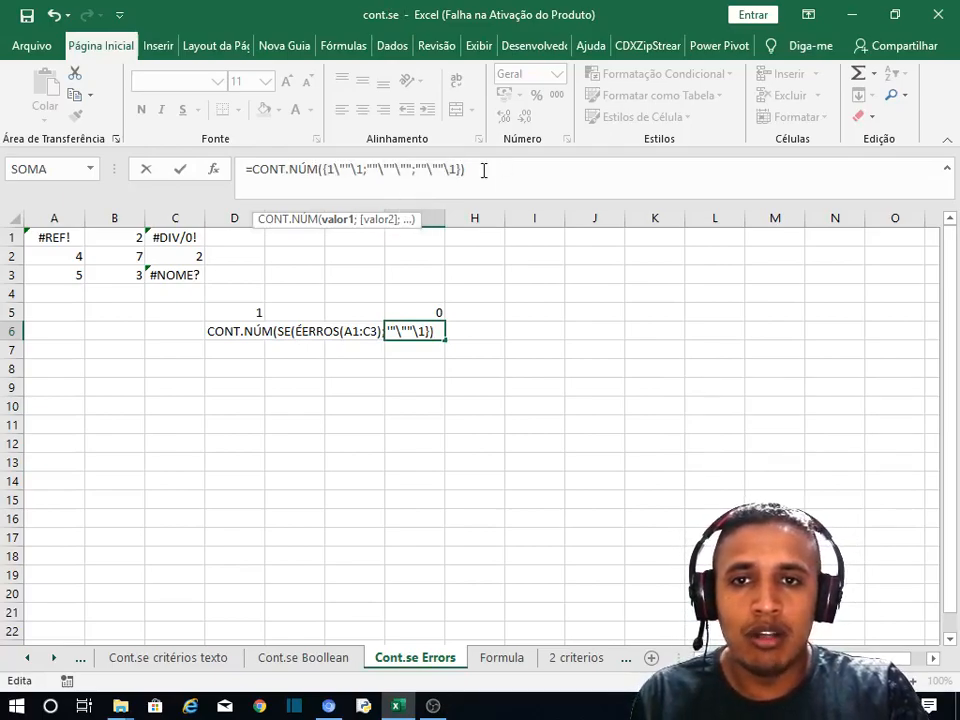
pyautogui.click(484, 170)
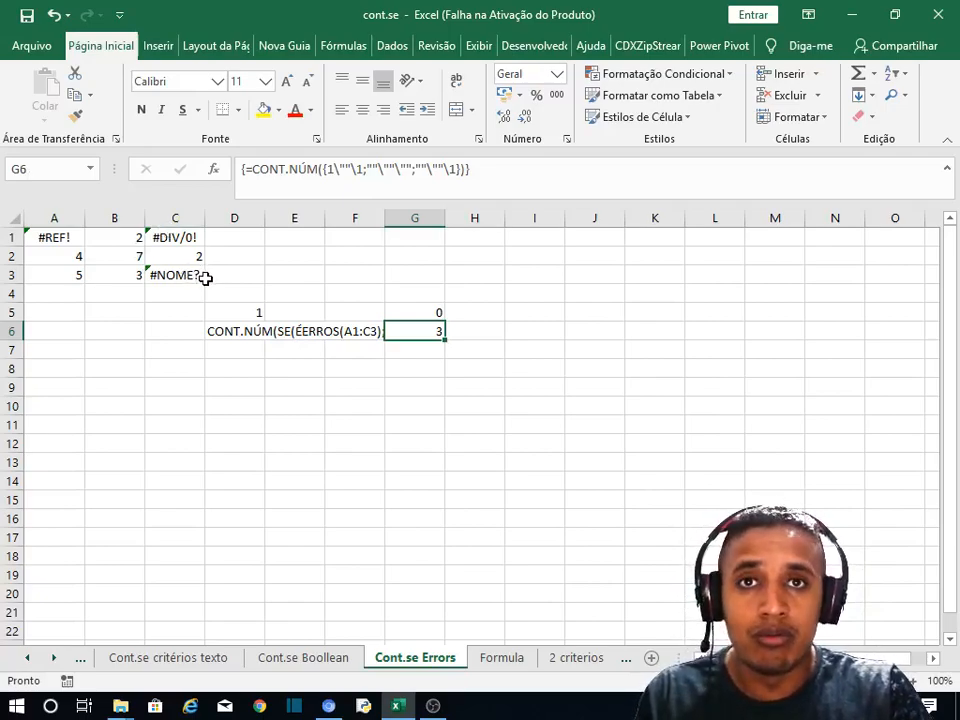
pyautogui.doubleClick(417, 330)
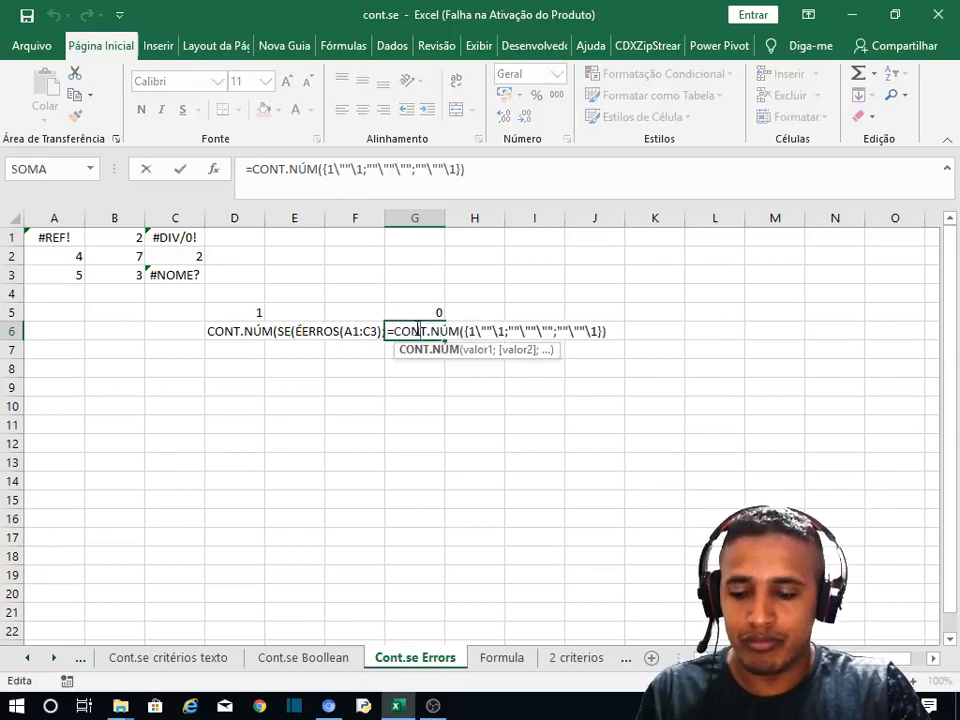
pyautogui.press('Return')
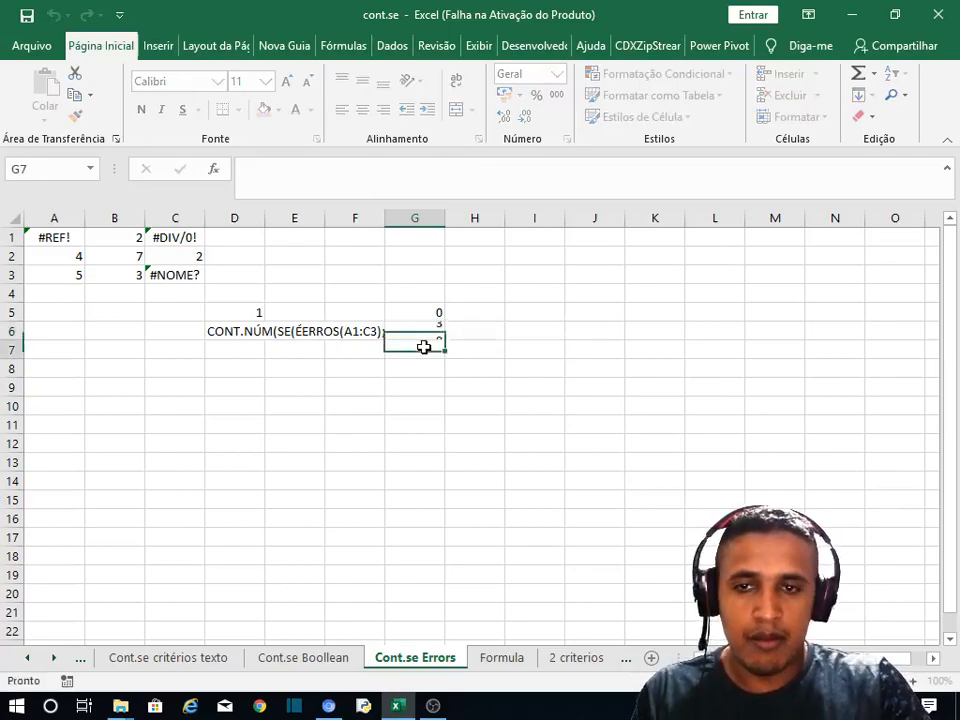
# Review the entries in D5 and D6, and change the error criterion in the G5 CONT.SE formula to "#NoME?"
pyautogui.click(257, 316)
pyautogui.click(223, 332)
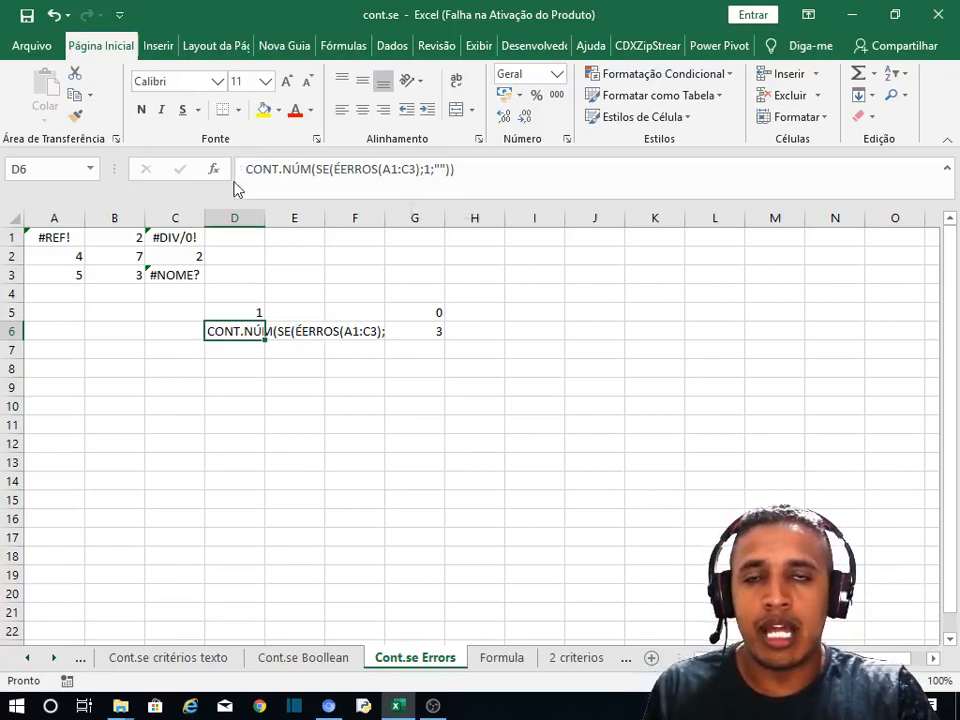
pyautogui.click(425, 331)
pyautogui.click(410, 307)
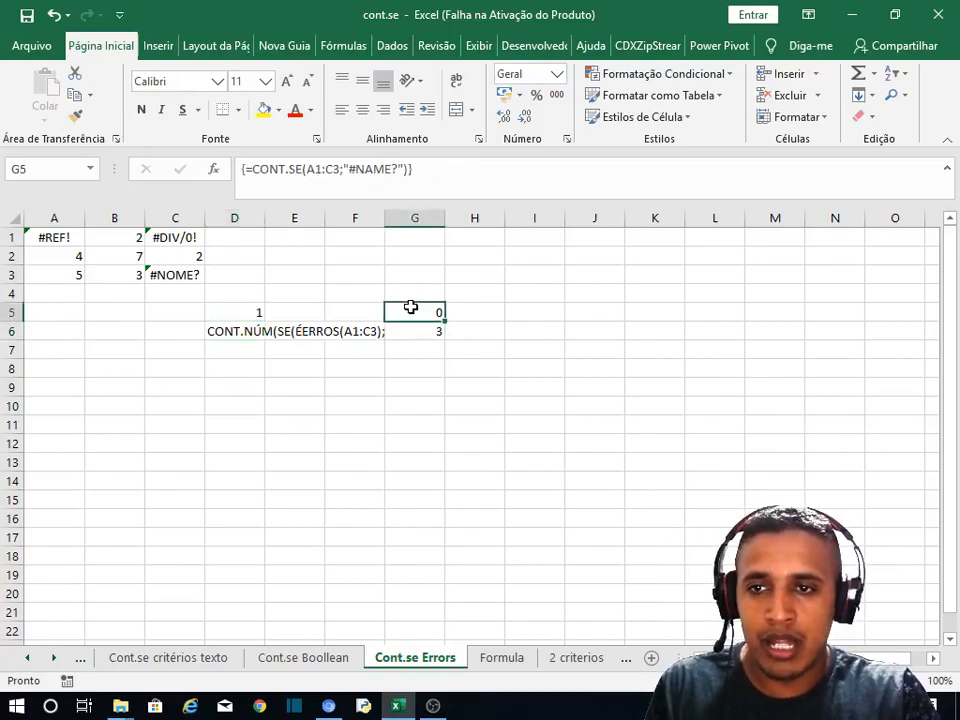
pyautogui.click(379, 168)
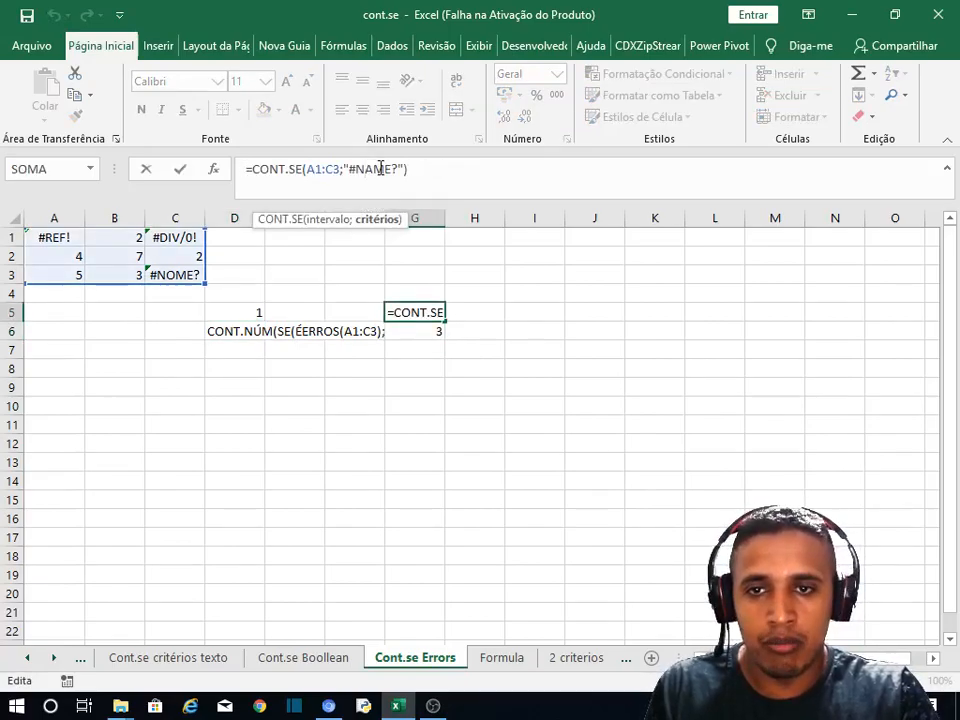
pyautogui.press('BackSpace')
pyautogui.write('O')
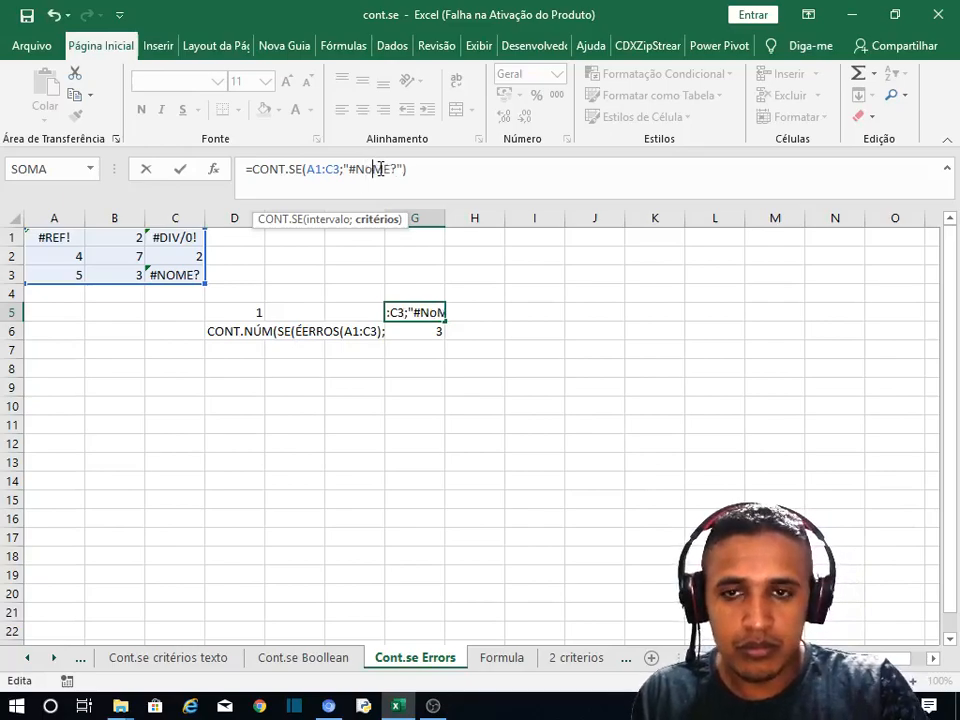
pyautogui.press('Return')
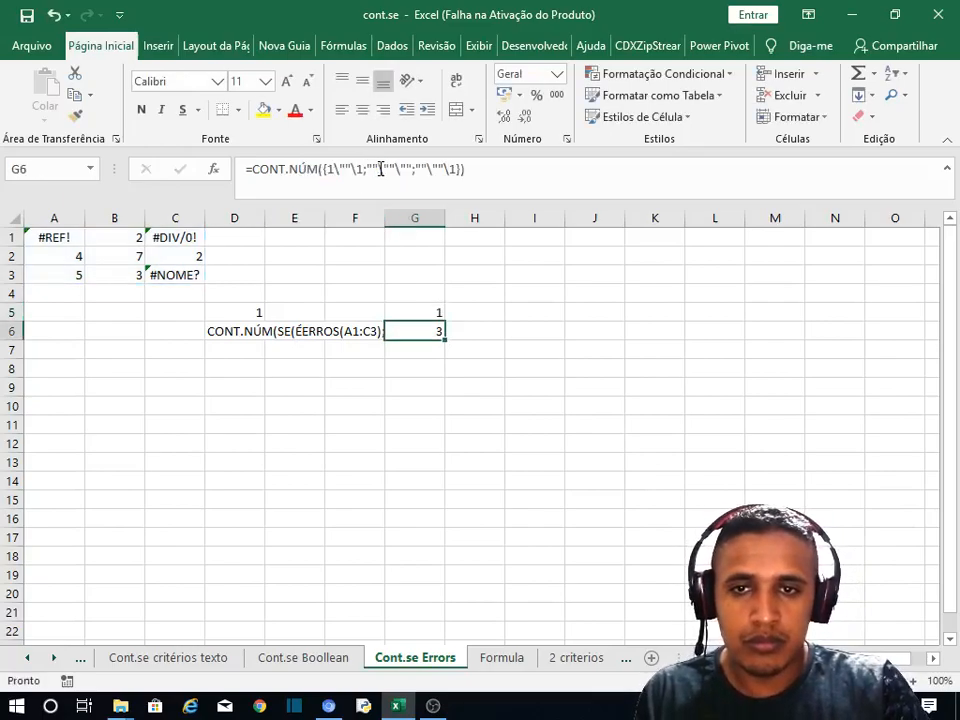
pyautogui.click(530, 459)
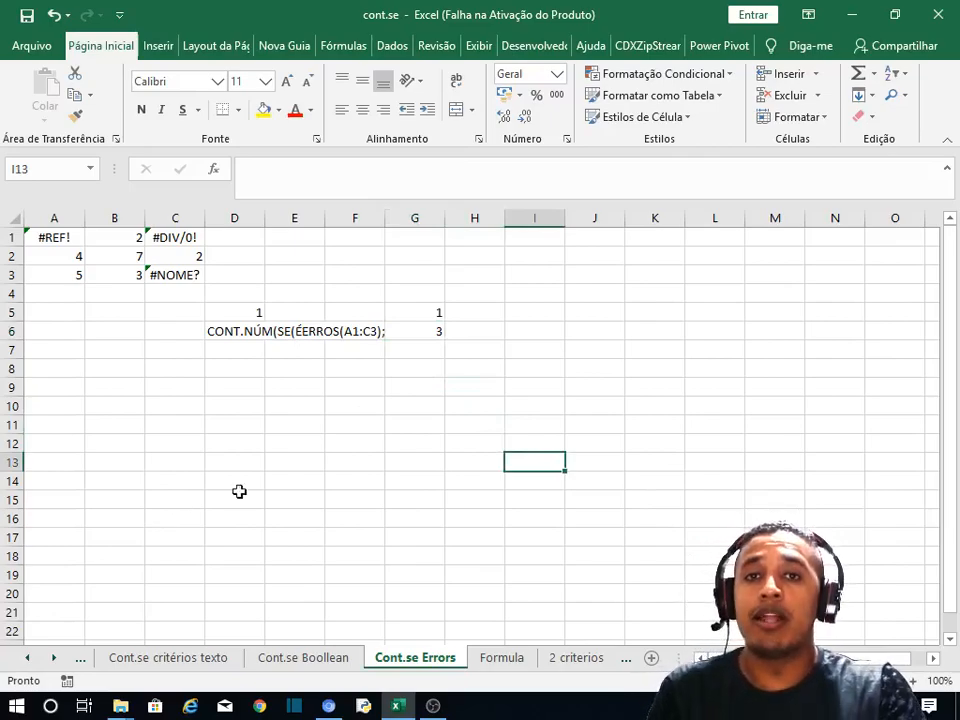
# On the Formula sheet, examine the SOMA(SE(...)) example text in B10 with its "Google" and "Stanford" conditions
pyautogui.click(497, 655)
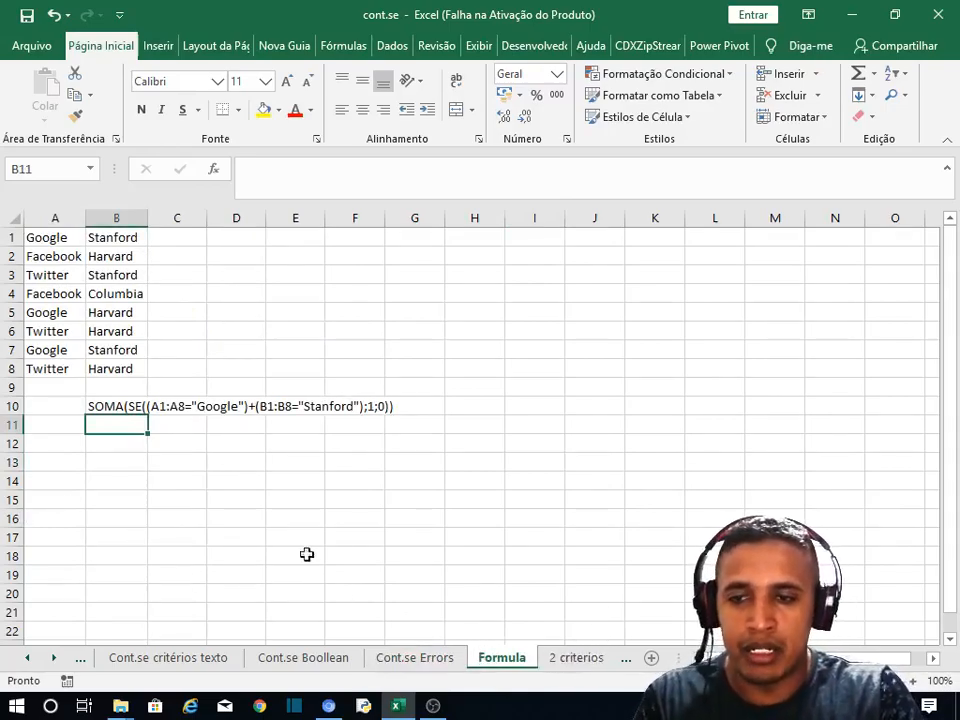
pyautogui.click(236, 500)
pyautogui.click(106, 406)
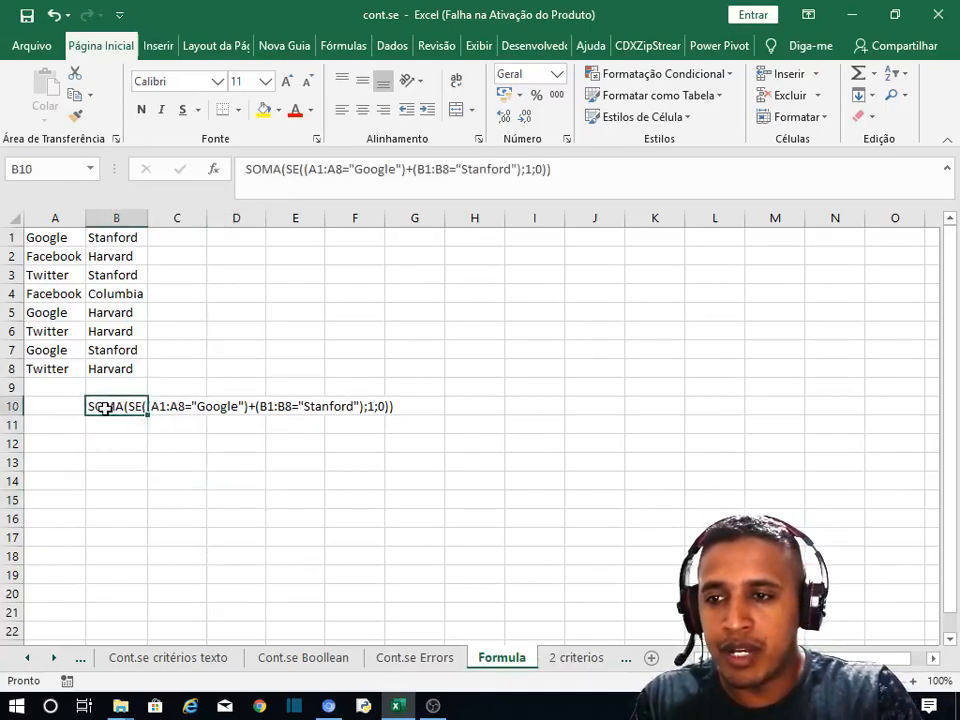
pyautogui.click(141, 455)
pyautogui.click(118, 407)
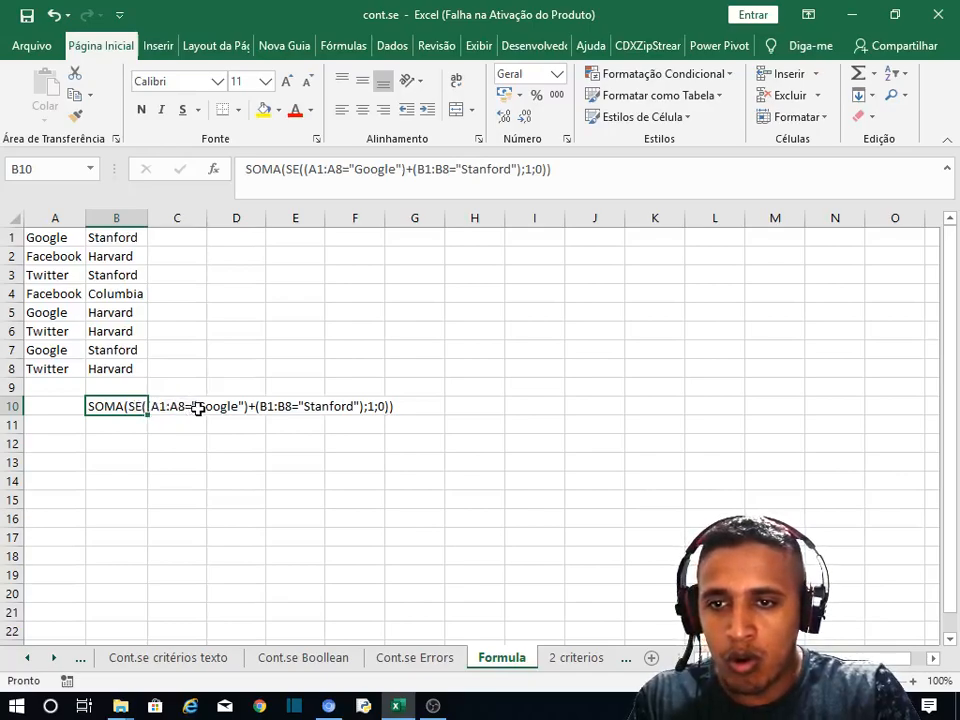
pyautogui.click(186, 444)
pyautogui.click(141, 405)
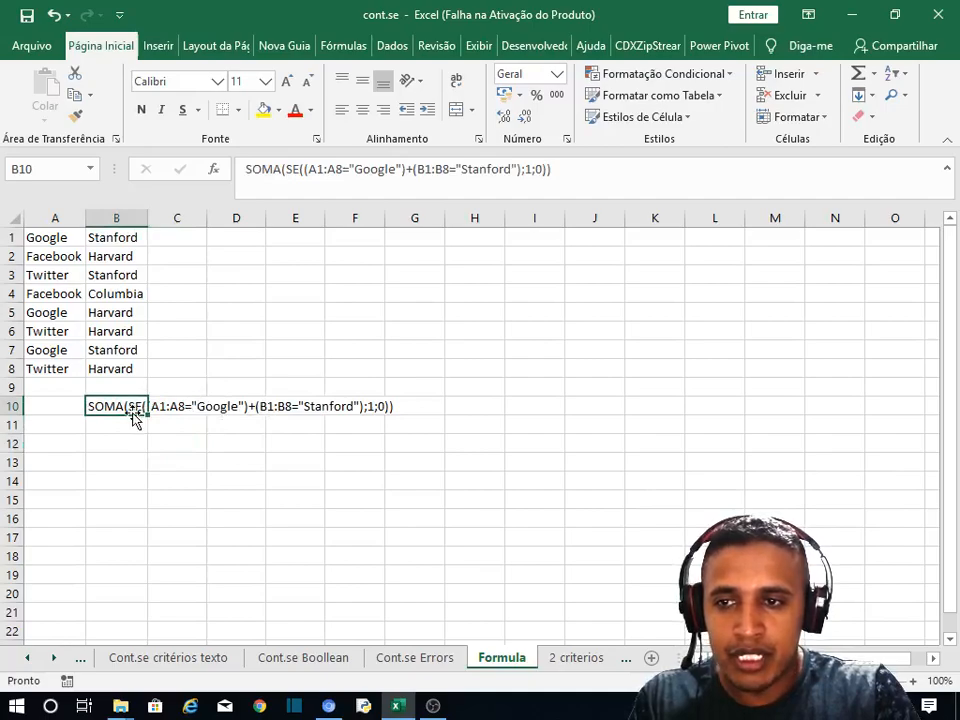
pyautogui.moveTo(286, 170); pyautogui.dragTo(413, 175)
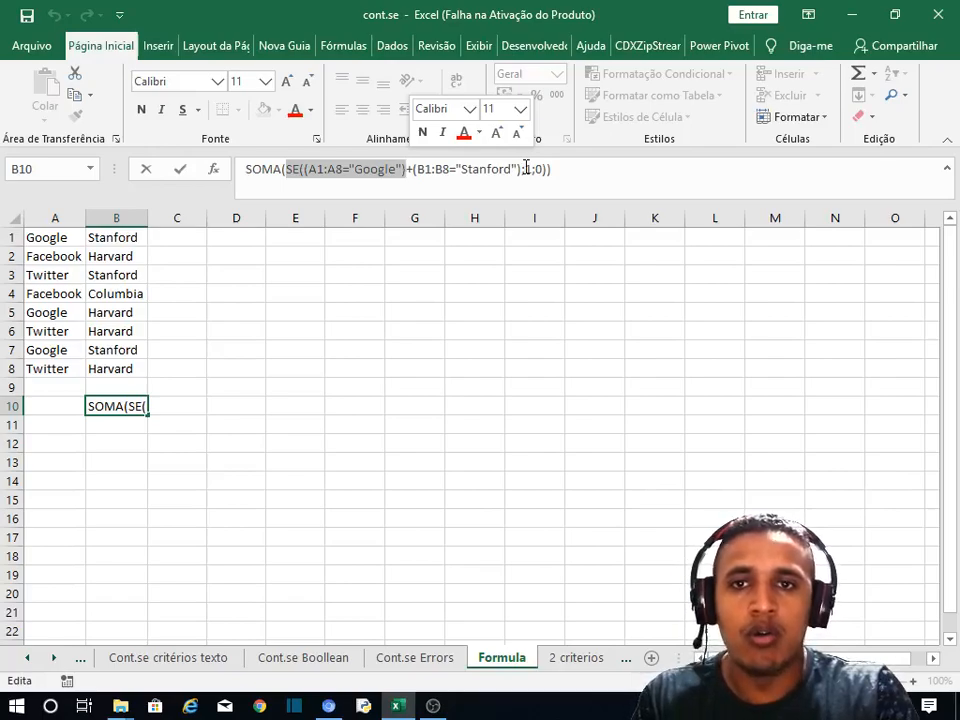
pyautogui.click(526, 168)
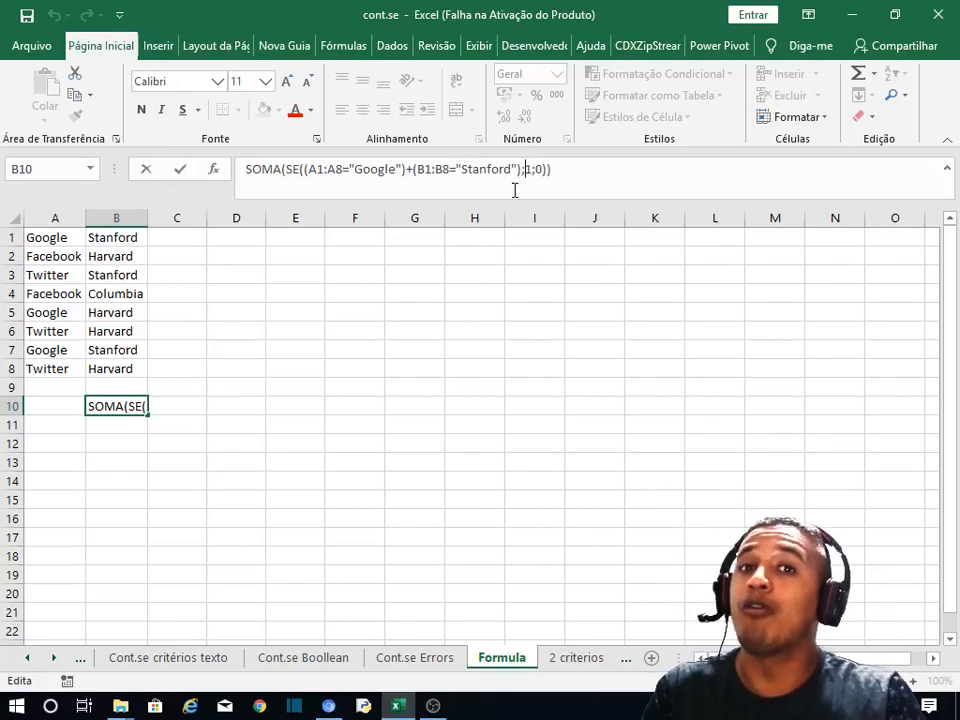
pyautogui.press('Return')
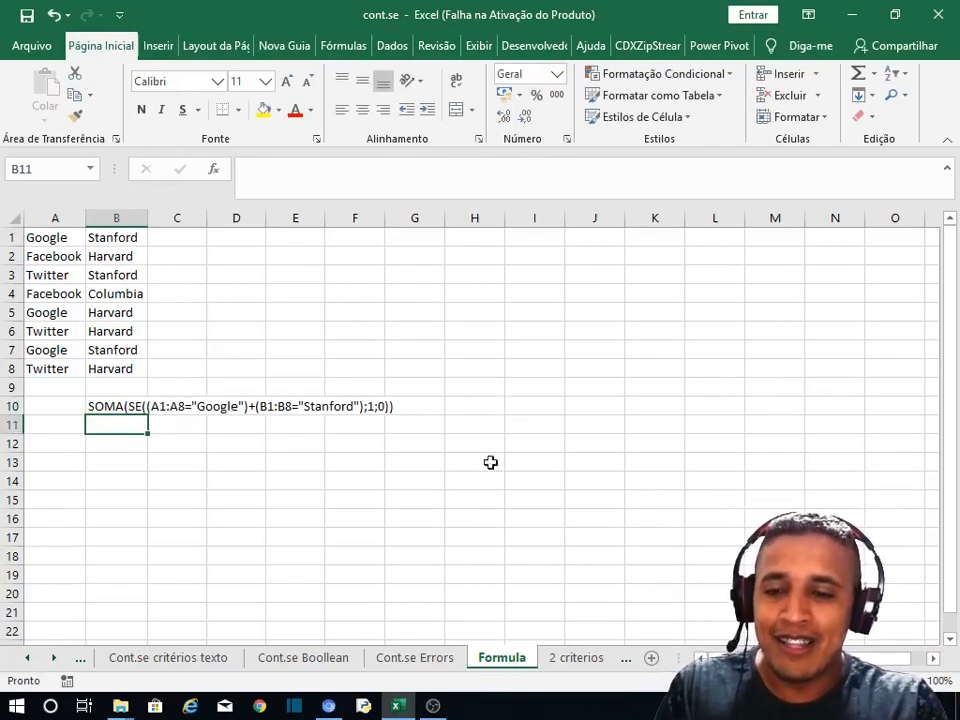
# Compare the examples on the Cont.se Errors, Formula and 2 criterios sheets, and return to Cont.se Errors
pyautogui.click(440, 657)
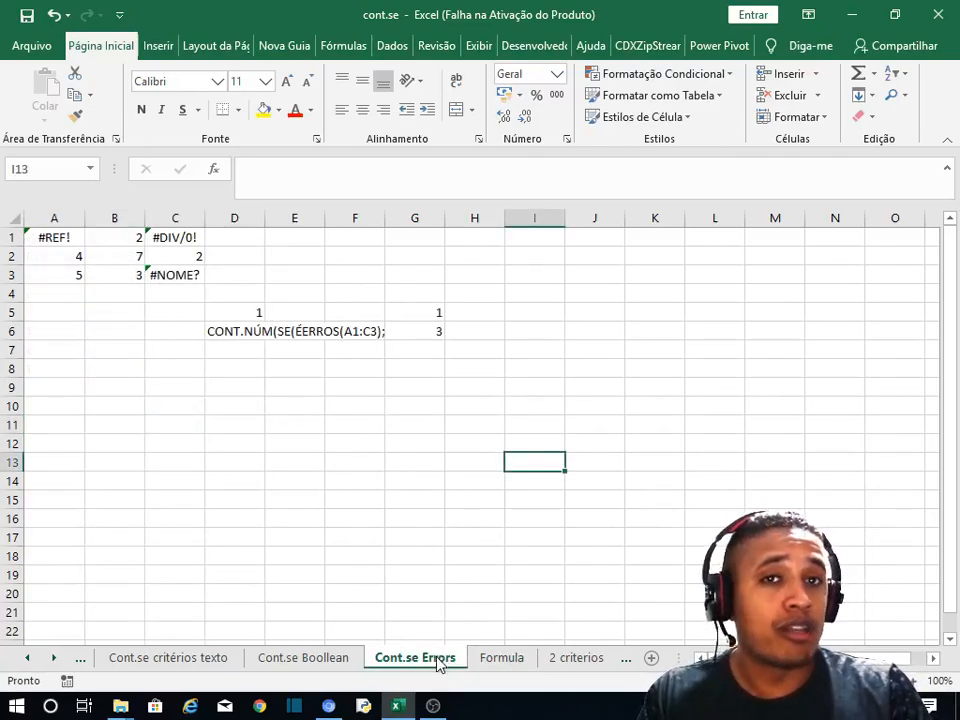
pyautogui.click(489, 662)
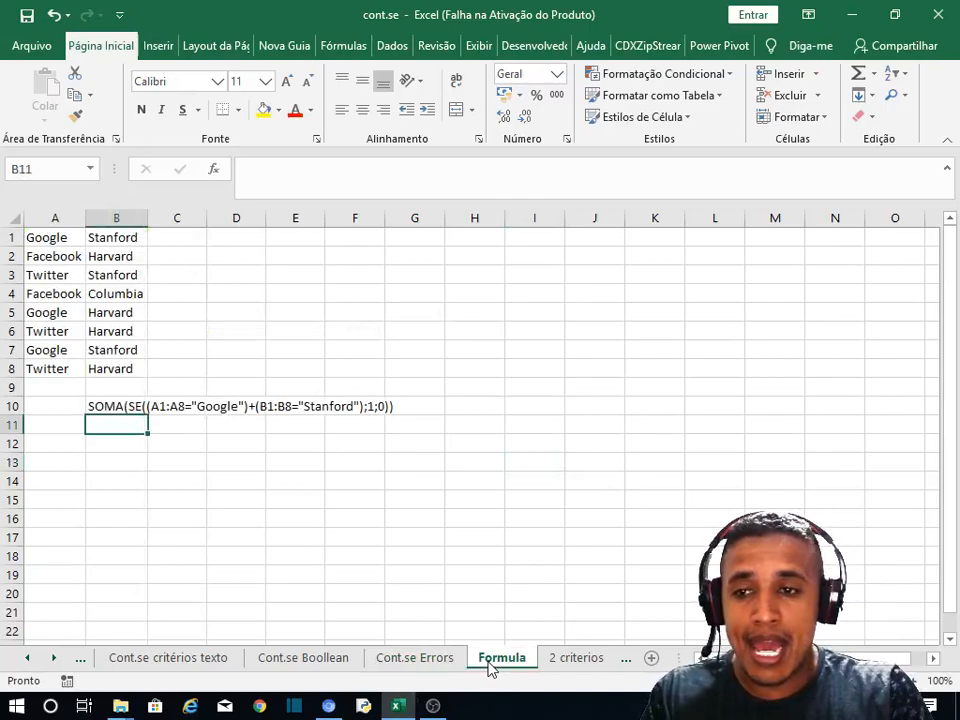
pyautogui.click(565, 660)
pyautogui.click(368, 660)
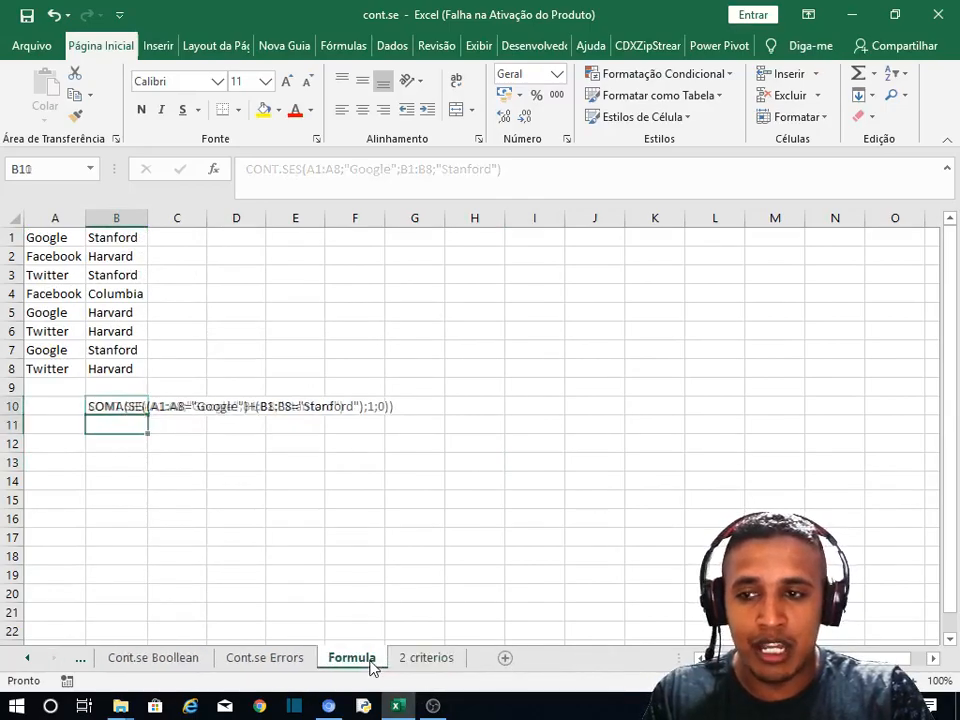
pyautogui.click(426, 666)
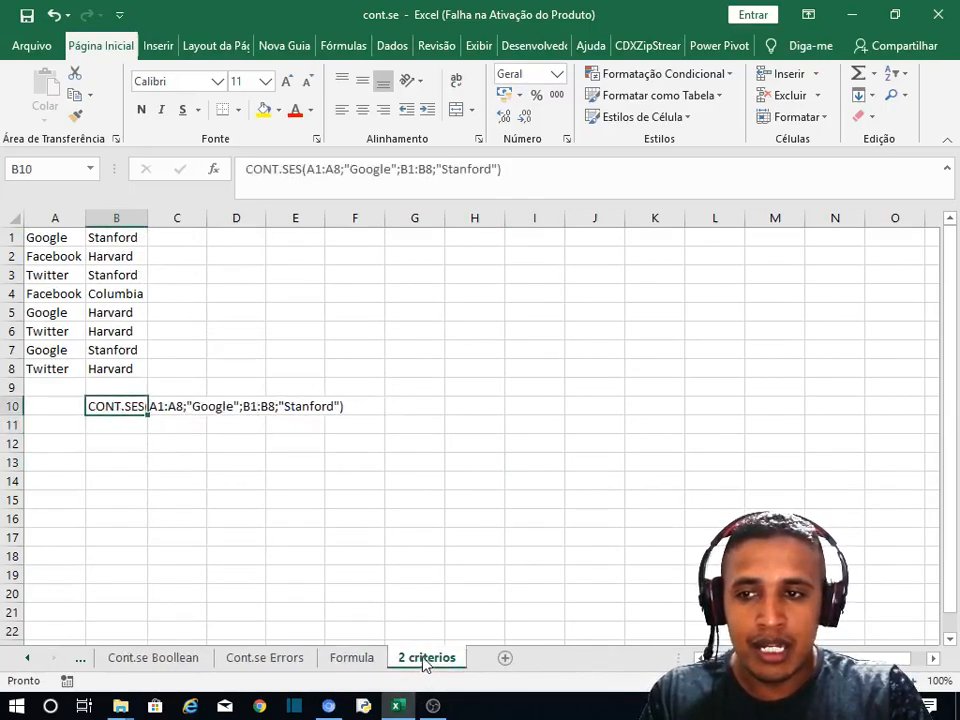
pyautogui.click(368, 660)
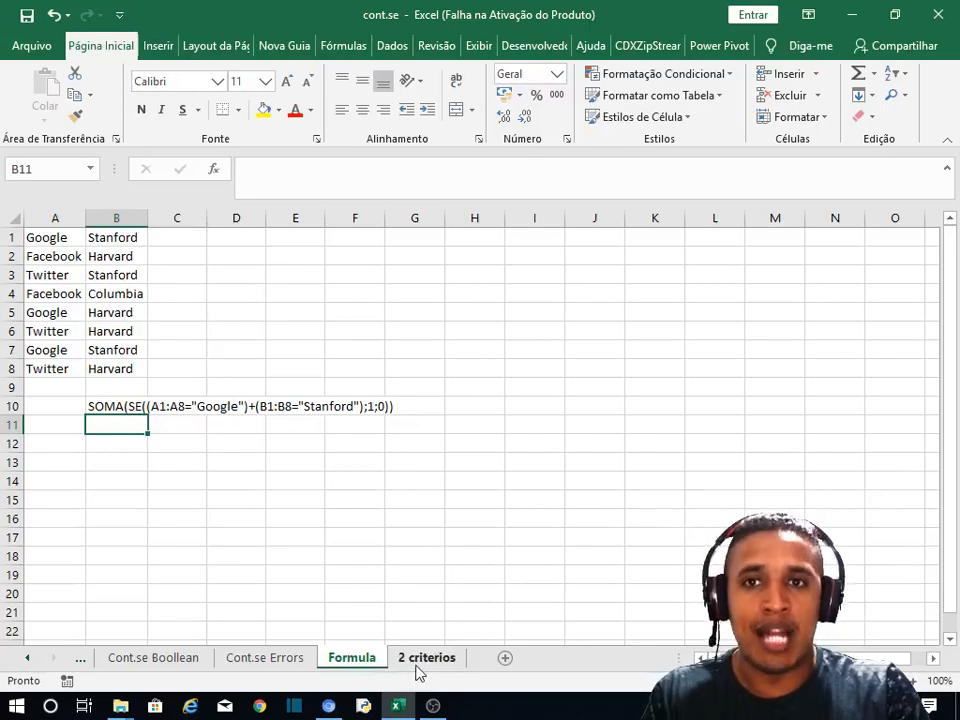
pyautogui.click(268, 660)
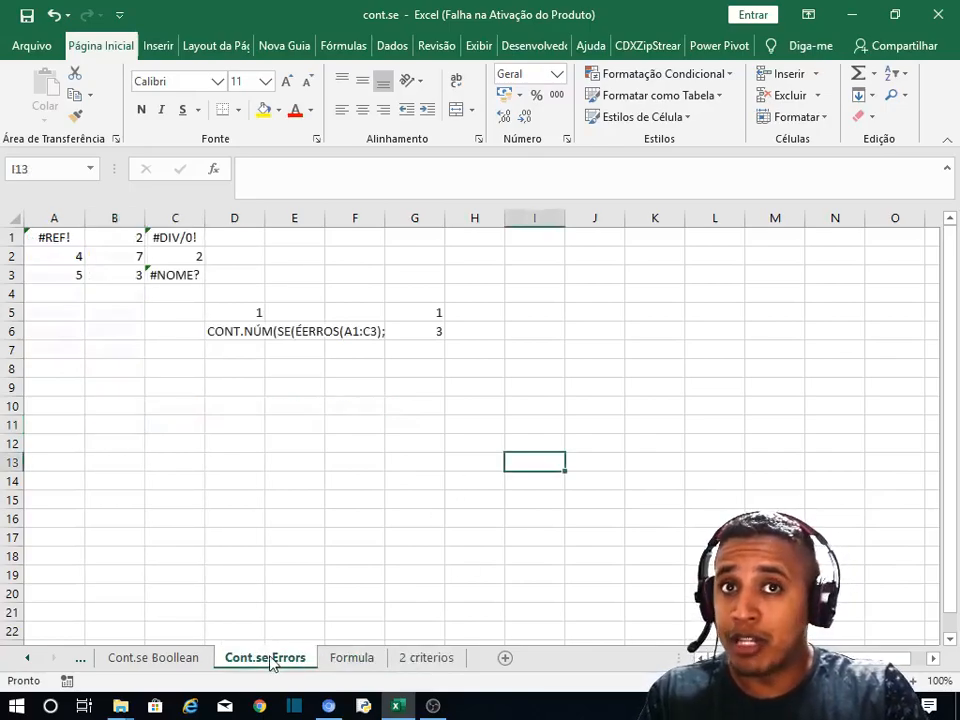